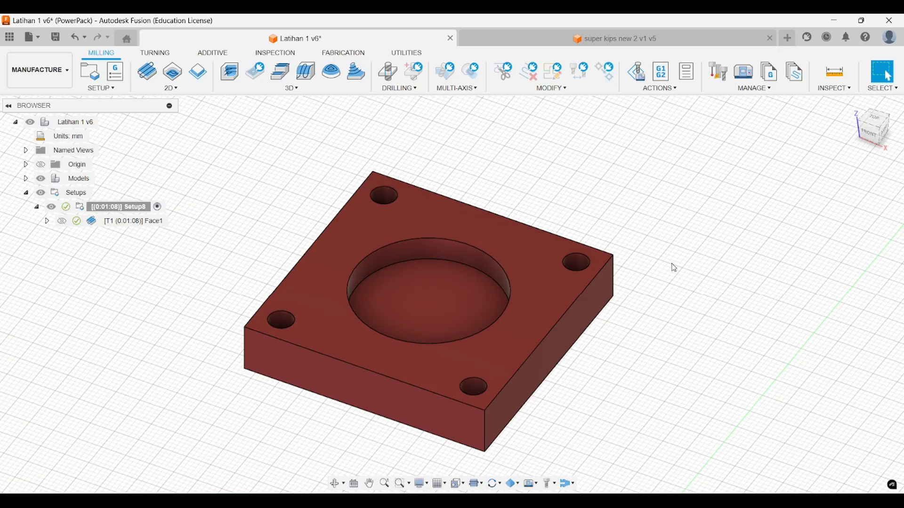
Create a 2D Adaptive Clearing operation in Setup8, moving its dialog clear of the plate model.
{"action": "middle_click_drag", "start_coordinate": [674, 268], "coordinate": [678, 250], "text": "shift"}
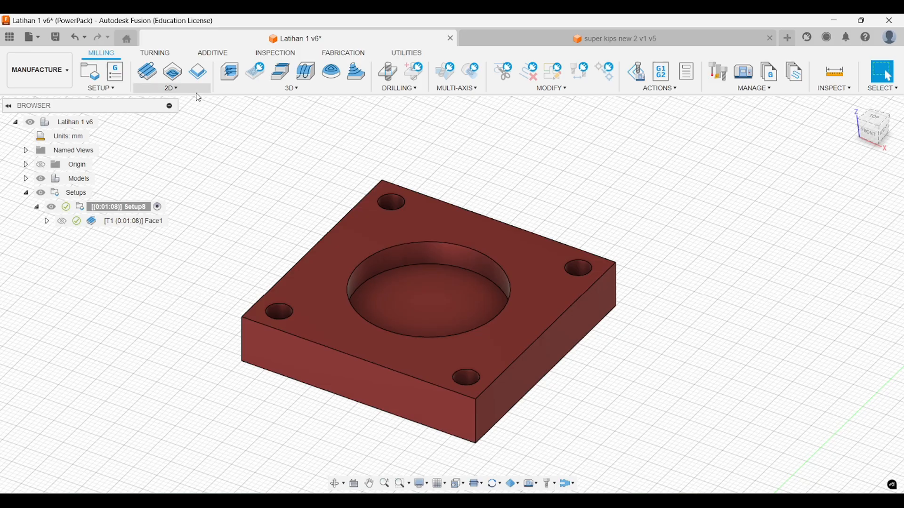
{"action": "left_click", "coordinate": [196, 91]}
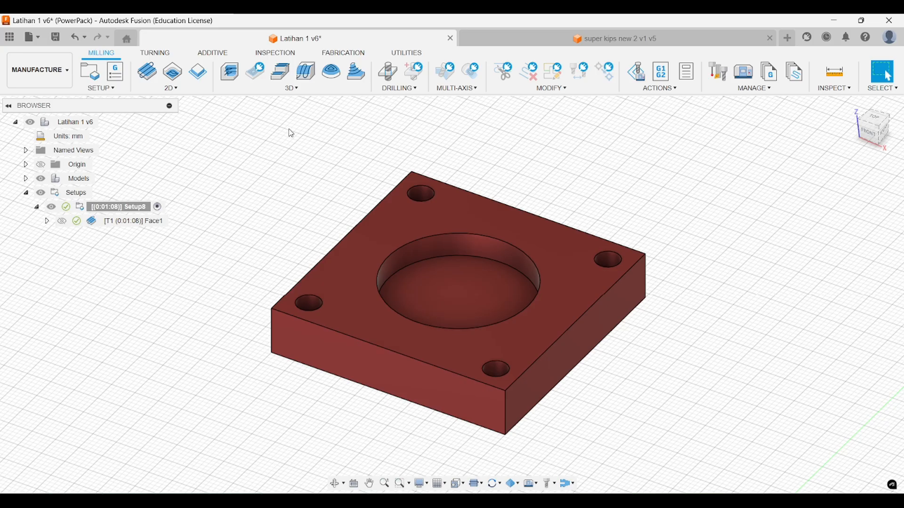
{"action": "left_click", "coordinate": [187, 90]}
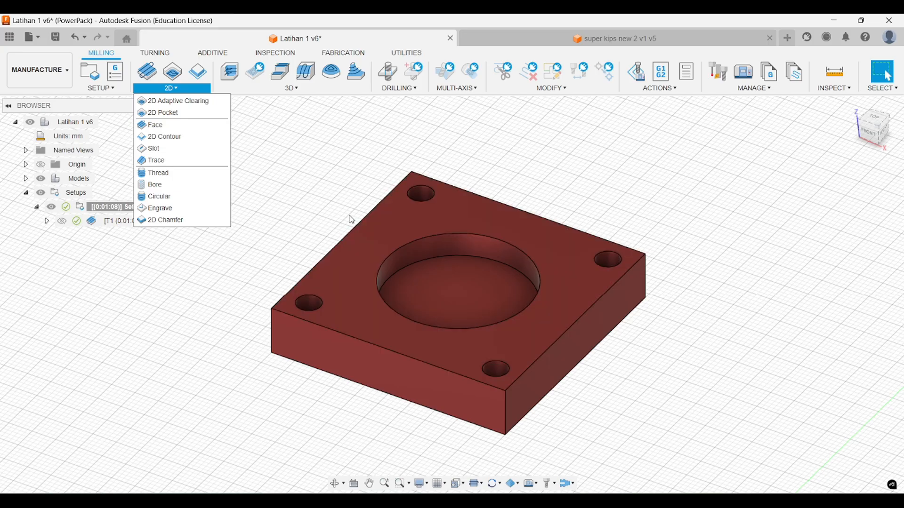
{"action": "left_click", "coordinate": [198, 106]}
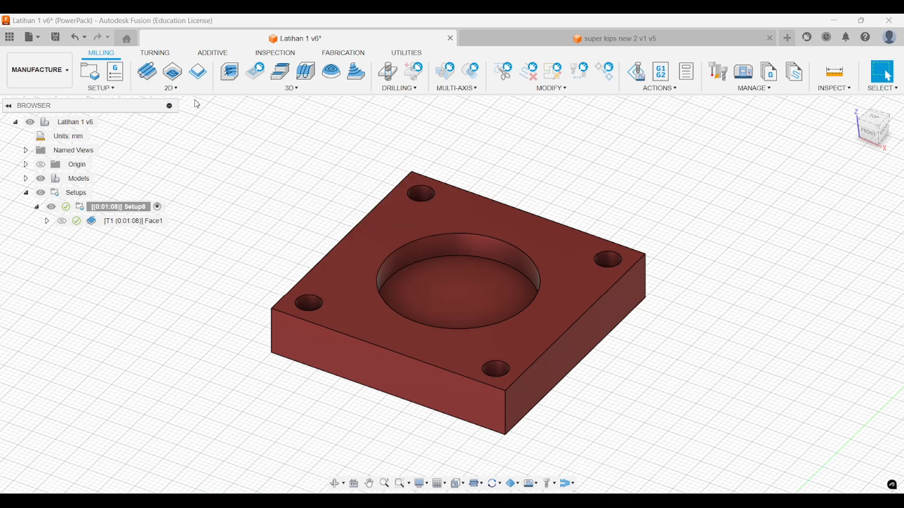
{"action": "left_click_drag", "start_coordinate": [740, 38], "coordinate": [744, 84]}
{"action": "middle_click_drag", "start_coordinate": [547, 197], "coordinate": [513, 257]}
{"action": "scroll", "coordinate": [539, 202], "scroll_direction": "down", "scroll_amount": 4}
{"action": "scroll", "coordinate": [520, 227], "scroll_direction": "down", "scroll_amount": 1}
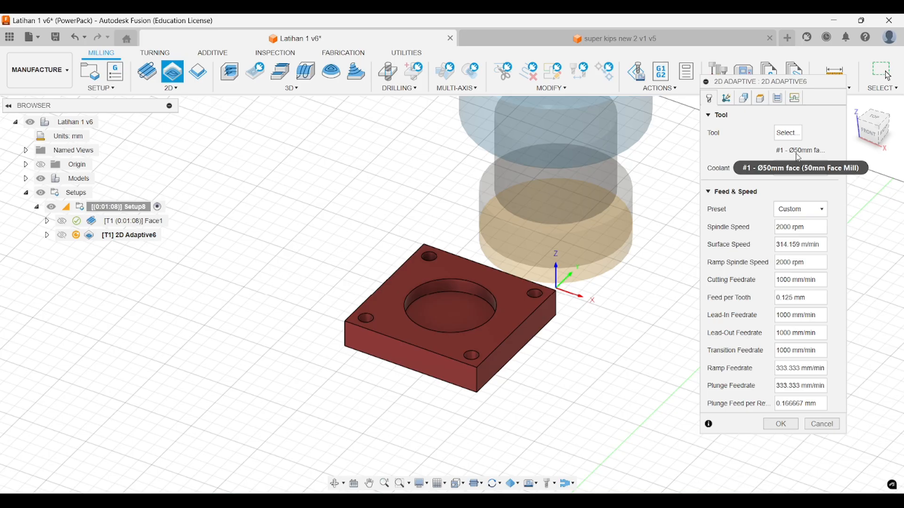
{"action": "left_click_drag", "start_coordinate": [731, 87], "coordinate": [710, 78]}
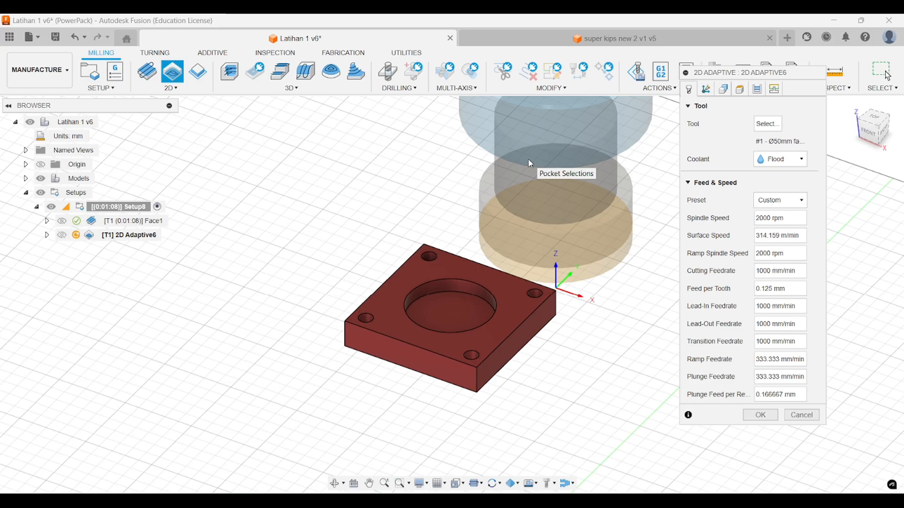
Examine the plate's circular pocket and corner holes against the previewed 50 mm face mill.
{"action": "scroll", "coordinate": [541, 228], "scroll_direction": "up", "scroll_amount": 2}
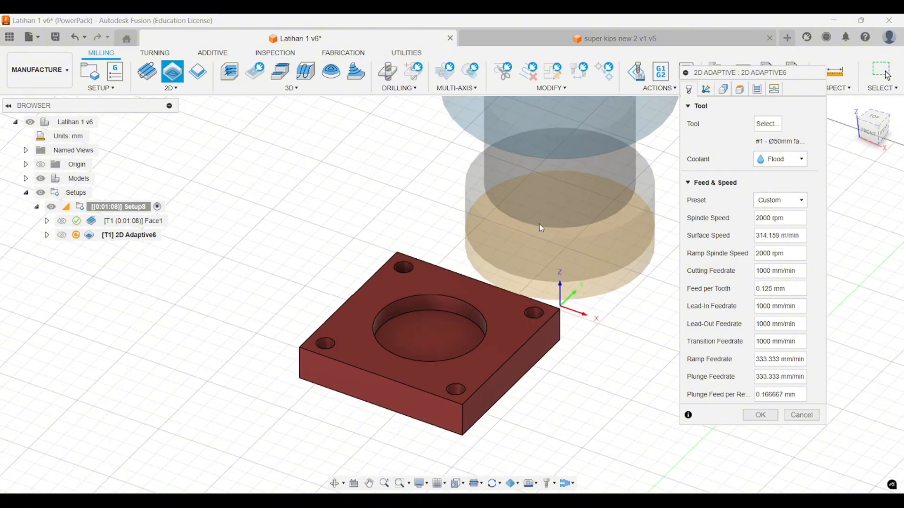
{"action": "scroll", "coordinate": [540, 228], "scroll_direction": "up", "scroll_amount": 1}
{"action": "mouse_move", "coordinate": [535, 271]}
{"action": "middle_mouse_down"}
{"action": "mouse_move", "coordinate": [533, 222]}
{"action": "mouse_move", "coordinate": [555, 238]}
{"action": "mouse_move", "coordinate": [548, 271]}
{"action": "middle_mouse_up"}
{"action": "scroll", "coordinate": [532, 221], "scroll_direction": "down", "scroll_amount": 2}
{"action": "scroll", "coordinate": [522, 260], "scroll_direction": "up", "scroll_amount": 1}
{"action": "scroll", "coordinate": [527, 266], "scroll_direction": "up", "scroll_amount": 2}
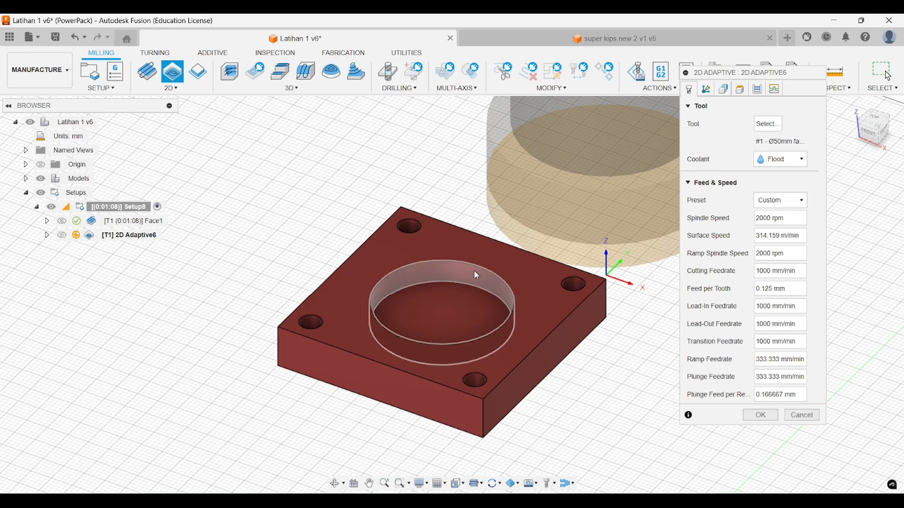
{"action": "scroll", "coordinate": [490, 246], "scroll_direction": "down", "scroll_amount": 2}
{"action": "scroll", "coordinate": [528, 221], "scroll_direction": "down", "scroll_amount": 1}
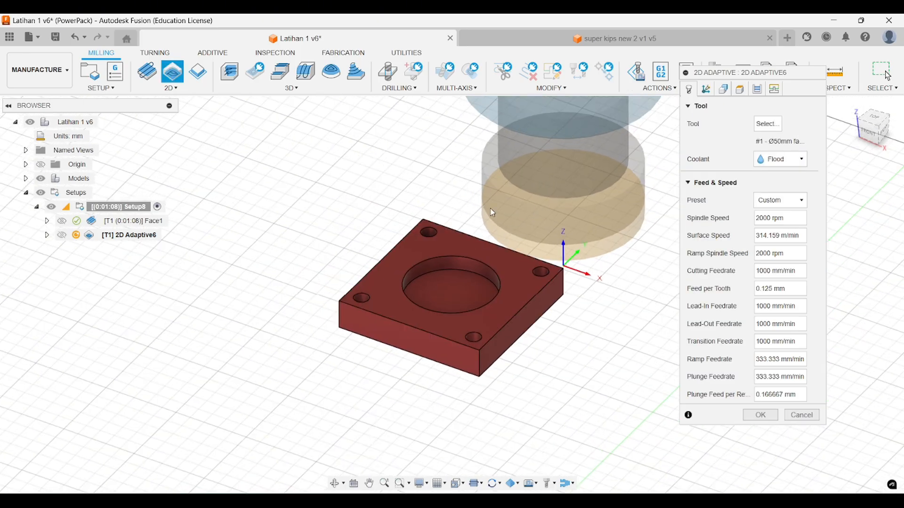
{"action": "mouse_move", "coordinate": [529, 216]}
{"action": "middle_mouse_down", "text": "shift"}
{"action": "mouse_move", "coordinate": [569, 278]}
{"action": "mouse_move", "coordinate": [537, 218]}
{"action": "middle_mouse_up", "text": "shift"}
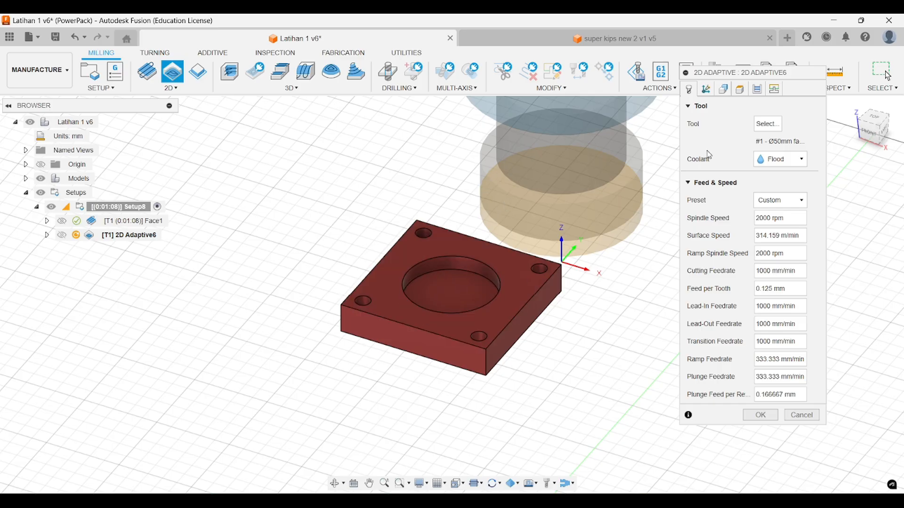
Assign the 8 mm Flat Endmill from the Latihan 1 v6 document library to the operation and open its Geometry settings.
{"action": "left_click", "coordinate": [762, 127]}
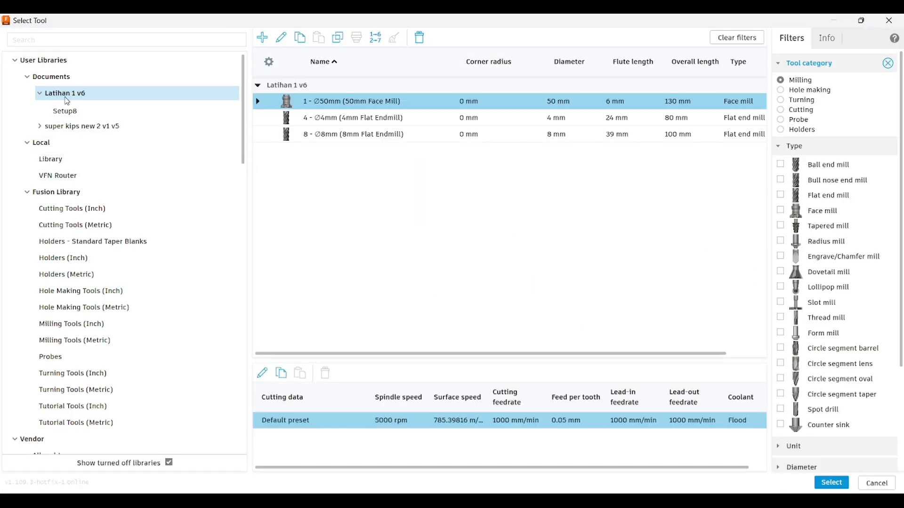
{"action": "left_click", "coordinate": [76, 112]}
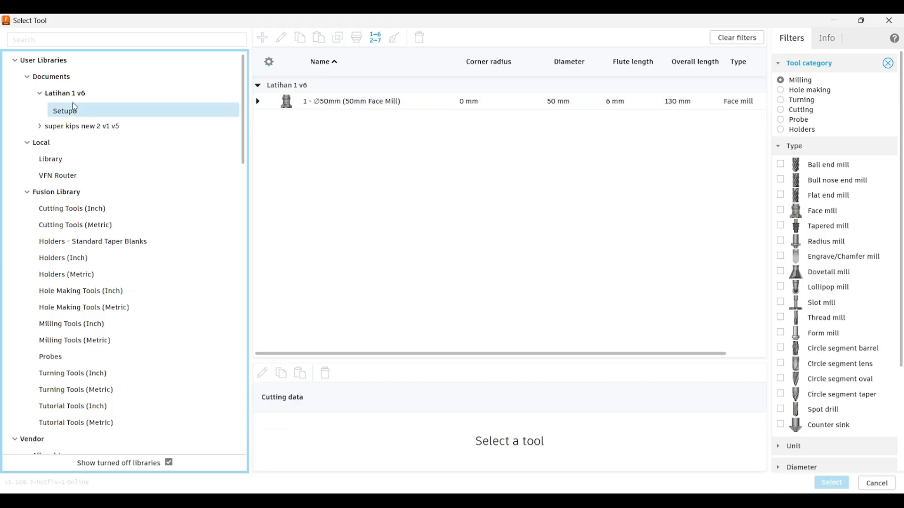
{"action": "key", "text": "Up"}
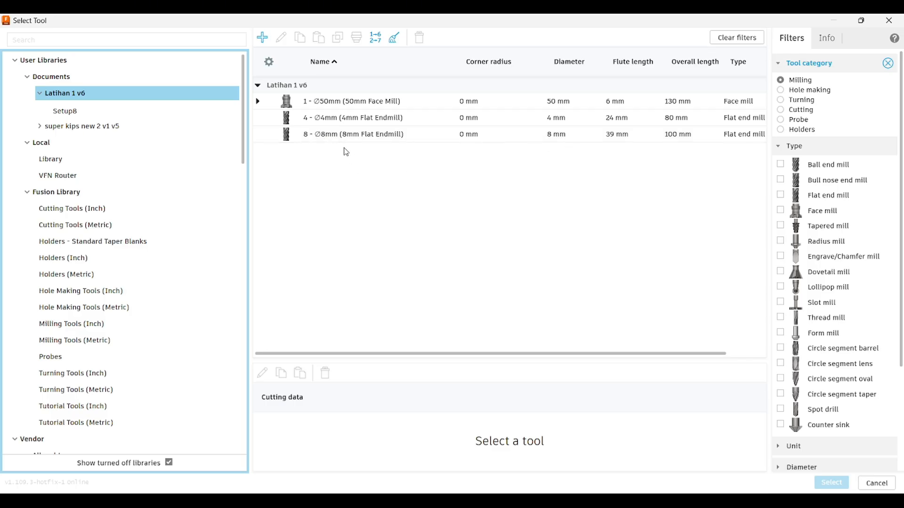
{"action": "left_click", "coordinate": [330, 139]}
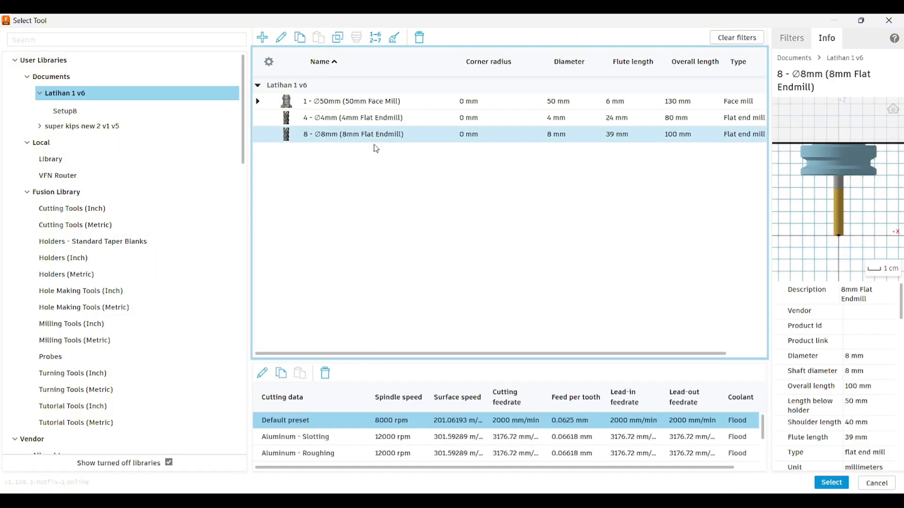
{"action": "left_click", "coordinate": [832, 487]}
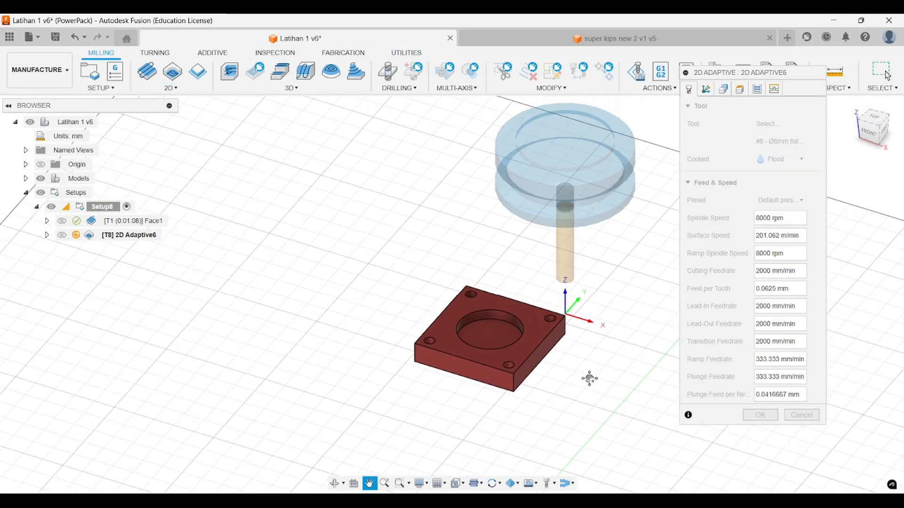
{"action": "middle_click_drag", "start_coordinate": [590, 378], "coordinate": [541, 323], "text": "shift"}
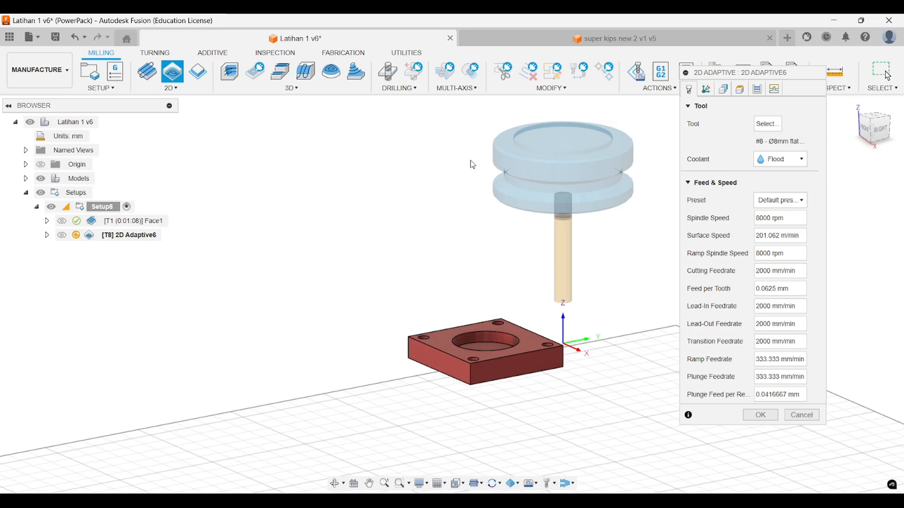
{"action": "middle_click_drag", "start_coordinate": [520, 242], "coordinate": [524, 287]}
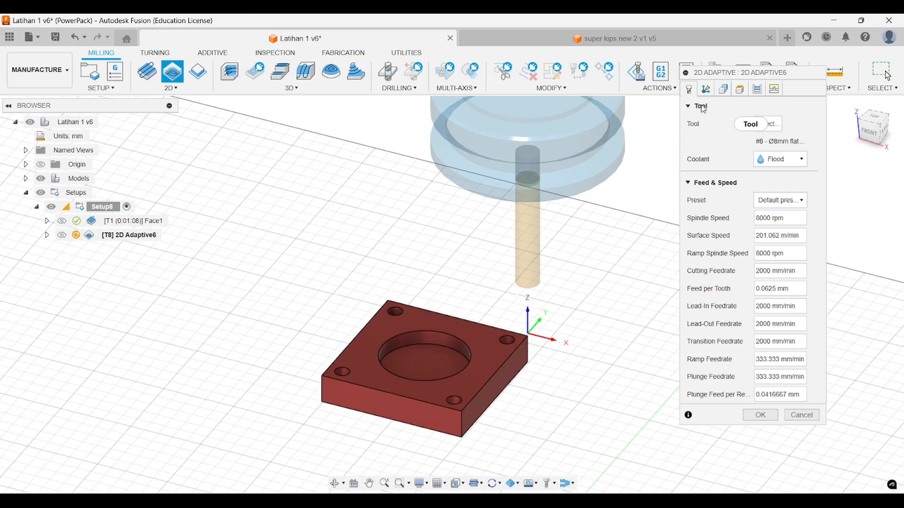
{"action": "left_click", "coordinate": [726, 92]}
Select the upper circular edge of the central pocket as the pocket selection.
{"action": "middle_click_drag", "start_coordinate": [535, 283], "coordinate": [558, 257]}
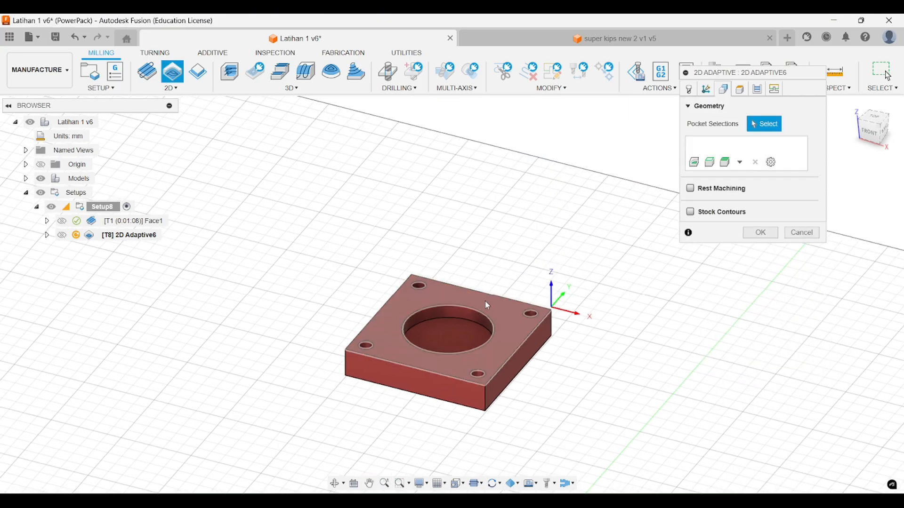
{"action": "scroll", "coordinate": [476, 306], "scroll_direction": "up", "scroll_amount": 2}
{"action": "middle_click_drag", "start_coordinate": [475, 306], "coordinate": [494, 274]}
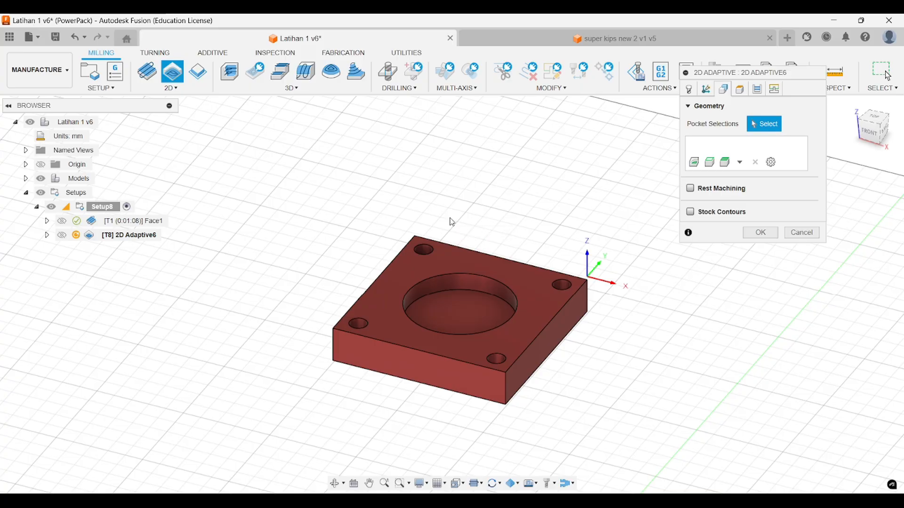
{"action": "scroll", "coordinate": [464, 226], "scroll_direction": "up", "scroll_amount": 1}
{"action": "middle_click_drag", "start_coordinate": [463, 225], "coordinate": [461, 192]}
{"action": "scroll", "coordinate": [461, 192], "scroll_direction": "up", "scroll_amount": 1}
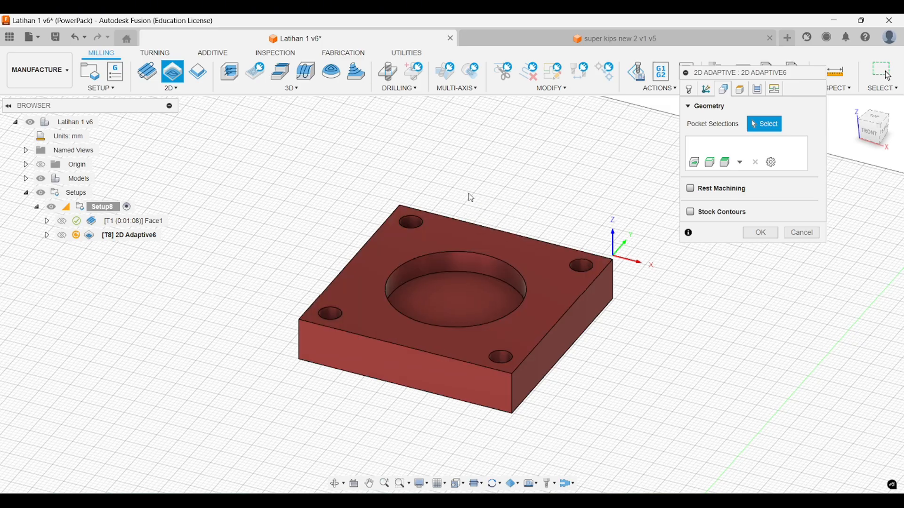
{"action": "middle_click_drag", "start_coordinate": [527, 177], "coordinate": [542, 161]}
{"action": "scroll", "coordinate": [532, 172], "scroll_direction": "up", "scroll_amount": 2}
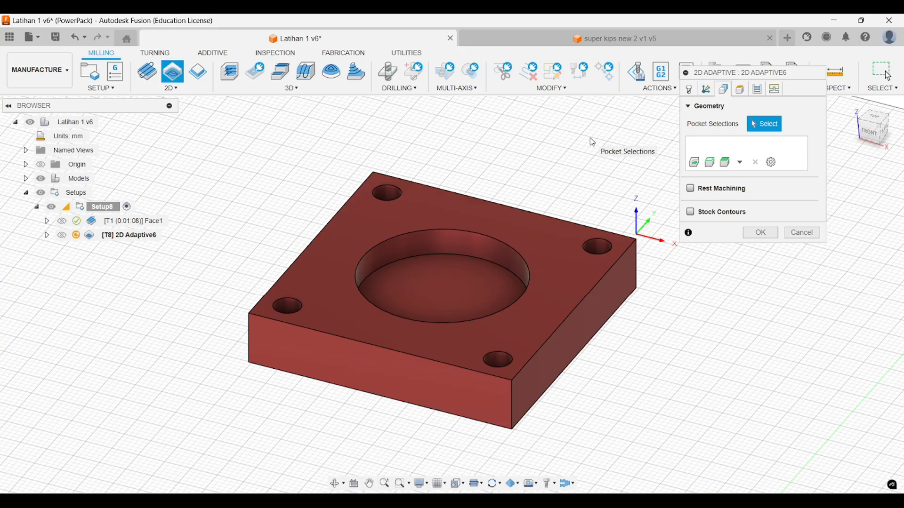
{"action": "left_click", "coordinate": [466, 233]}
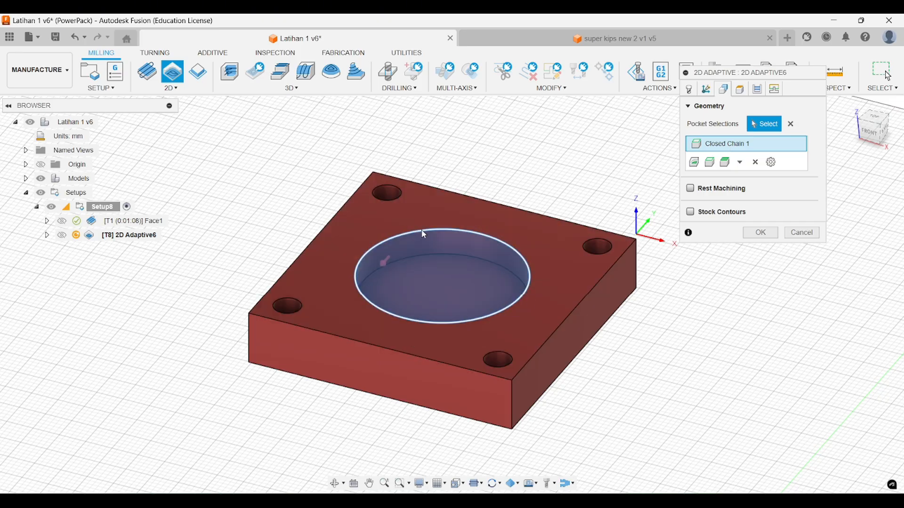
Flip the pocket chain's machining side to outside the circle and back to the inside.
{"action": "scroll", "coordinate": [496, 267], "scroll_direction": "up", "scroll_amount": 2}
{"action": "scroll", "coordinate": [497, 273], "scroll_direction": "up", "scroll_amount": 1}
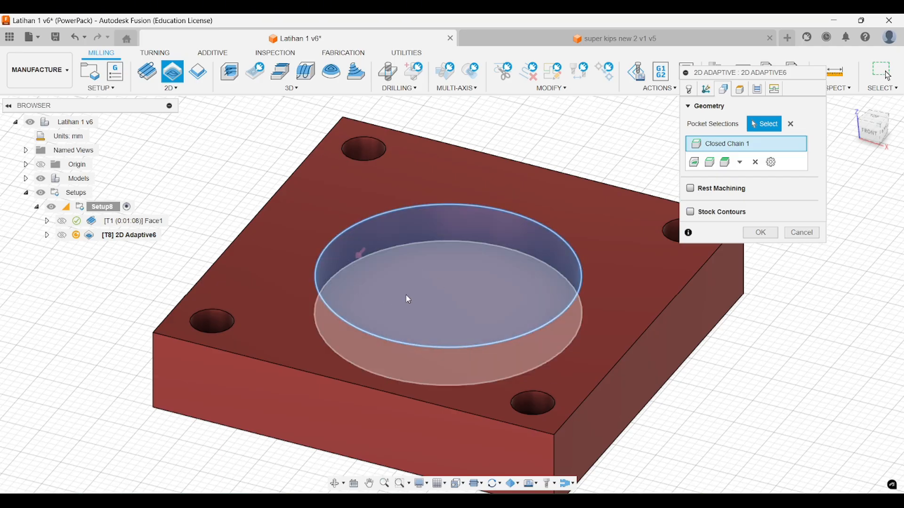
{"action": "middle_click_drag", "start_coordinate": [418, 281], "coordinate": [434, 303], "text": "shift"}
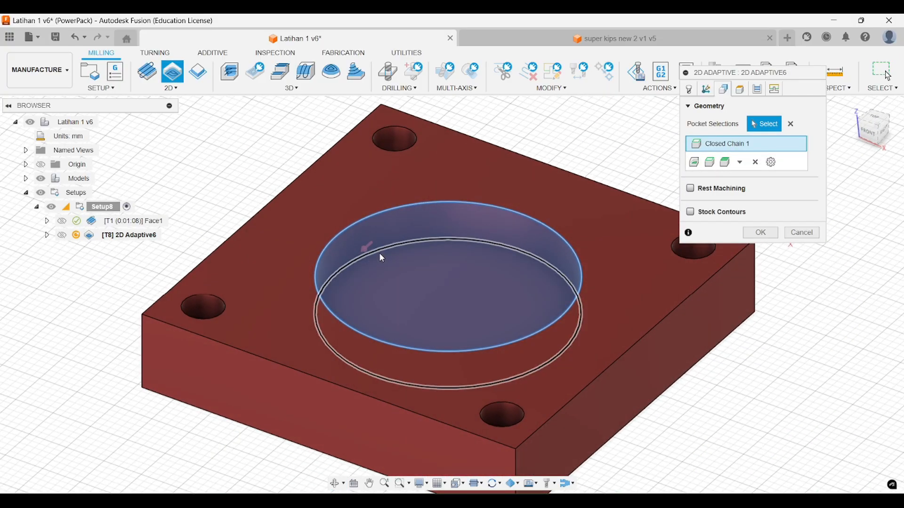
{"action": "scroll", "coordinate": [380, 252], "scroll_direction": "up", "scroll_amount": 4}
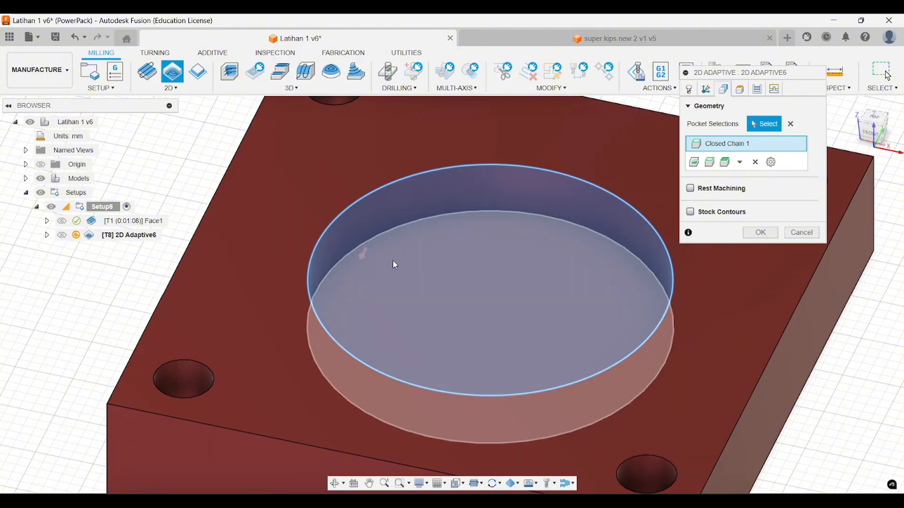
{"action": "scroll", "coordinate": [372, 259], "scroll_direction": "down", "scroll_amount": 2}
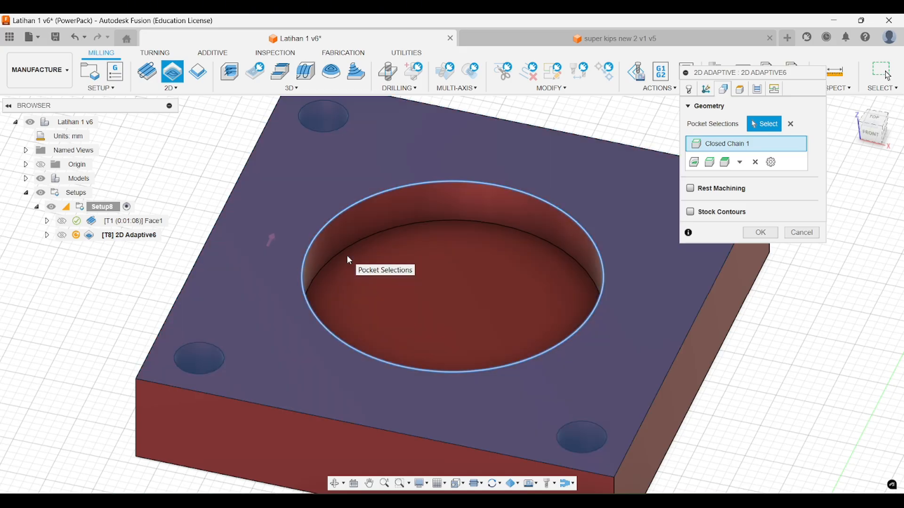
{"action": "middle_click_drag", "start_coordinate": [391, 281], "coordinate": [376, 276], "text": "shift"}
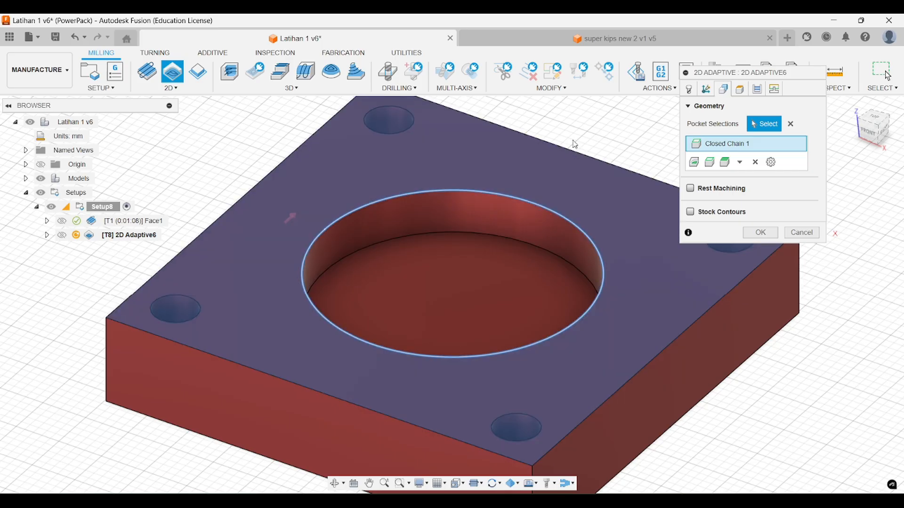
{"action": "scroll", "coordinate": [576, 144], "scroll_direction": "down", "scroll_amount": 2}
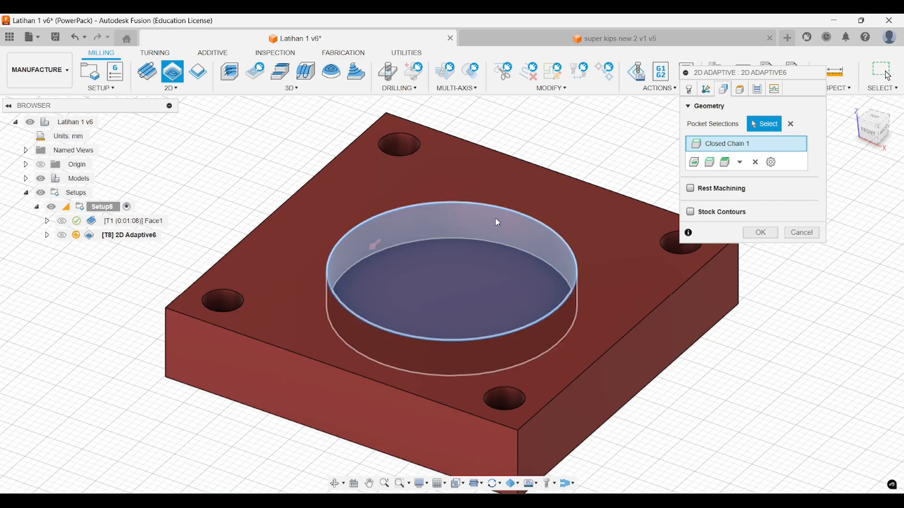
Edit the pocket chain, try the Reverse option and the open mode, and accept it closed with Reverse off.
{"action": "right_click", "coordinate": [715, 145]}
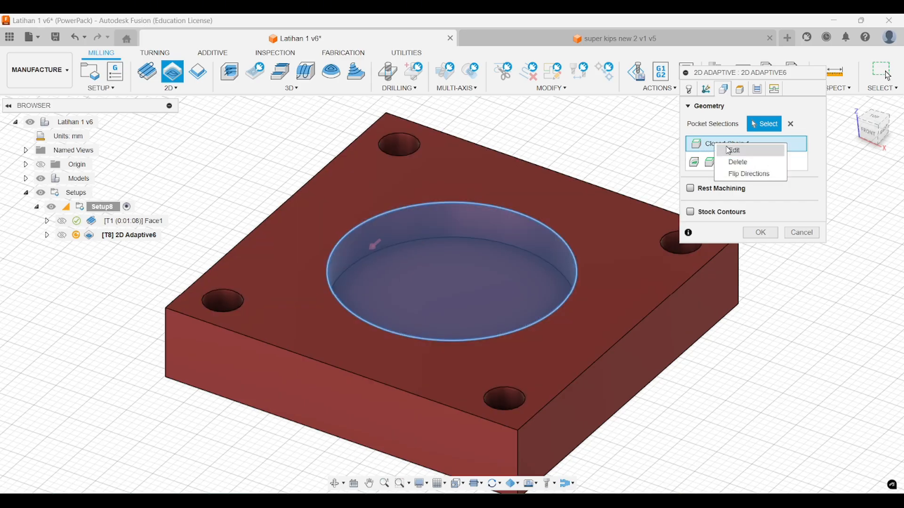
{"action": "left_click", "coordinate": [734, 150]}
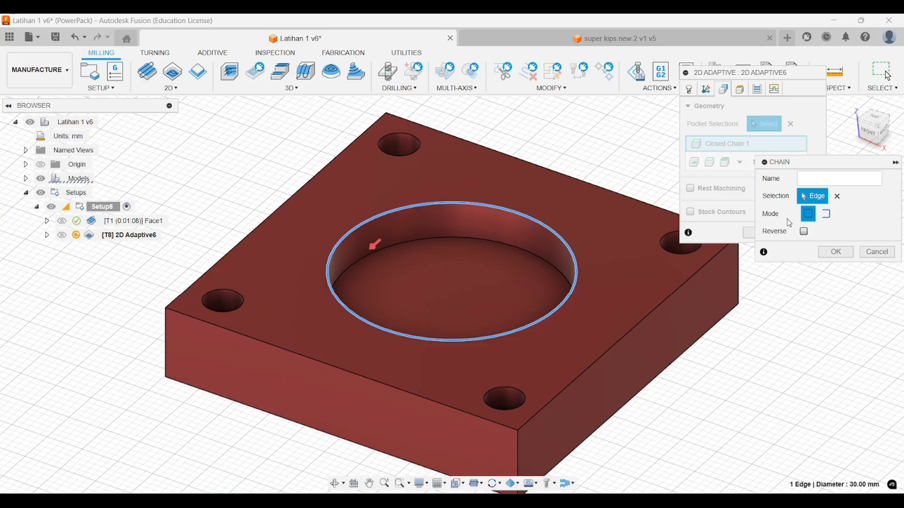
{"action": "left_click", "coordinate": [805, 233]}
{"action": "left_click", "coordinate": [805, 233]}
{"action": "left_click", "coordinate": [805, 233]}
{"action": "left_click", "coordinate": [805, 232]}
{"action": "left_click", "coordinate": [827, 217]}
{"action": "left_click", "coordinate": [837, 218]}
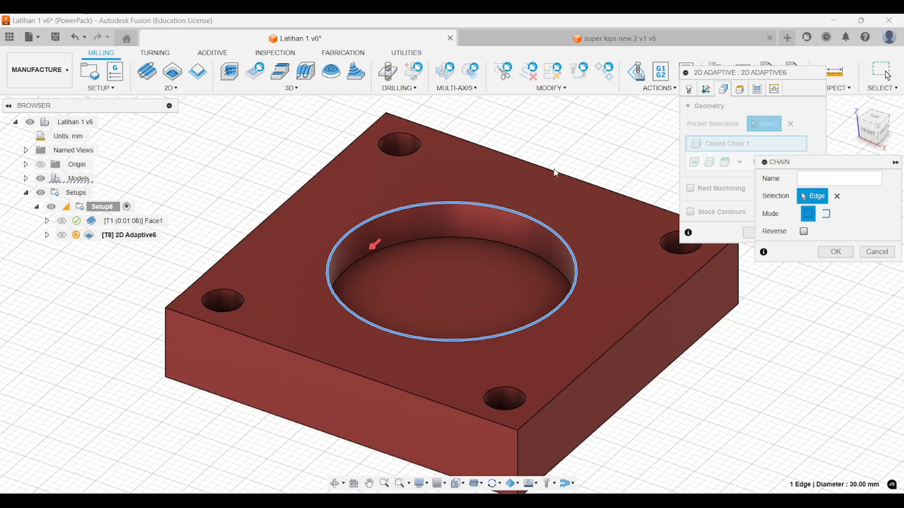
{"action": "left_click", "coordinate": [839, 255]}
Clear the upper edge chain from the pocket selections.
{"action": "middle_click_drag", "start_coordinate": [585, 208], "coordinate": [563, 202]}
{"action": "scroll", "coordinate": [398, 239], "scroll_direction": "up", "scroll_amount": 2}
{"action": "middle_click_drag", "start_coordinate": [399, 246], "coordinate": [394, 235]}
{"action": "scroll", "coordinate": [394, 236], "scroll_direction": "up", "scroll_amount": 1}
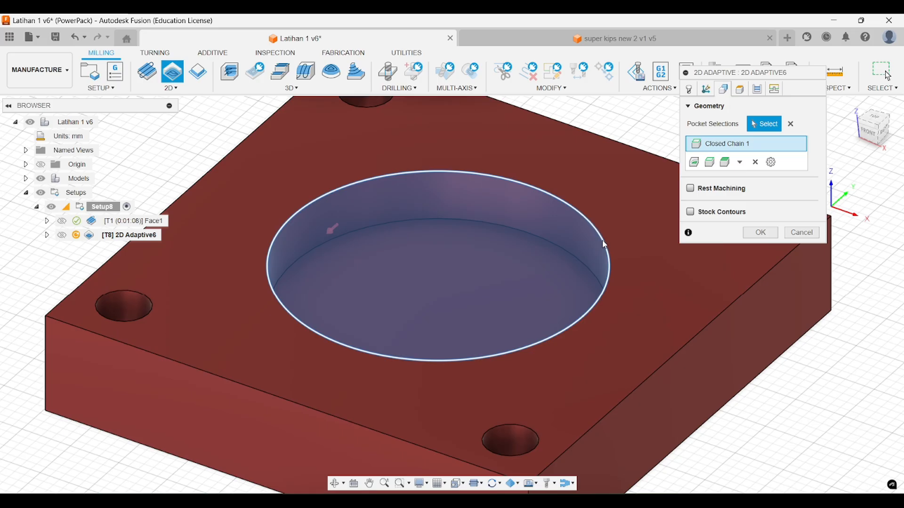
{"action": "left_click", "coordinate": [791, 125]}
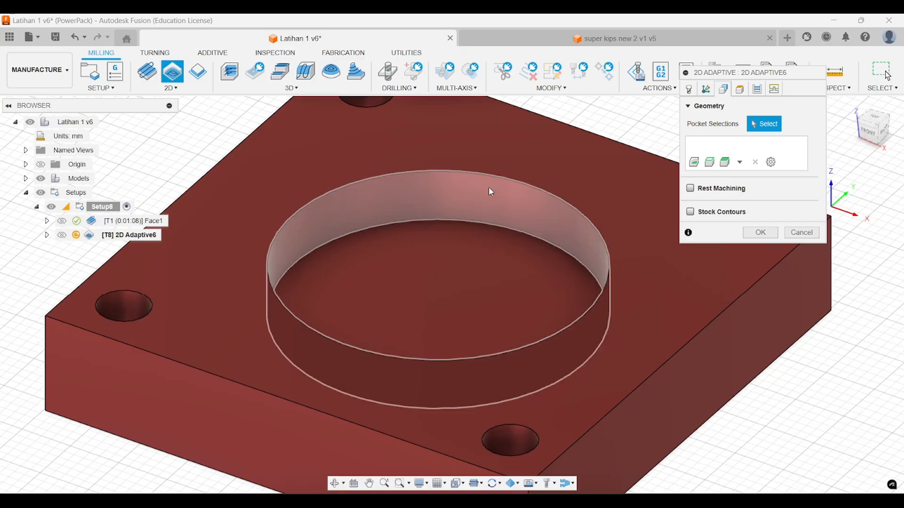
{"action": "left_click", "coordinate": [875, 118]}
{"action": "middle_click_drag", "start_coordinate": [482, 226], "coordinate": [446, 234], "text": "shift"}
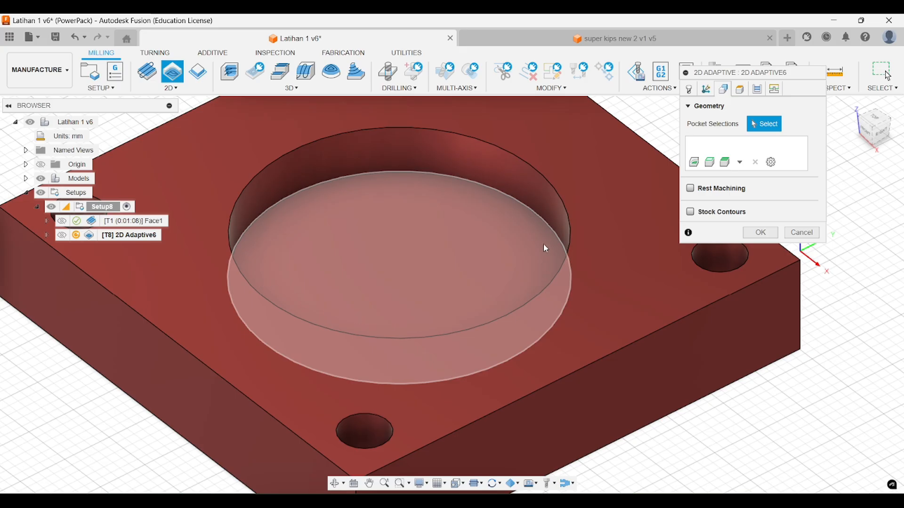
{"action": "middle_click_drag", "start_coordinate": [513, 177], "coordinate": [534, 222], "text": "shift"}
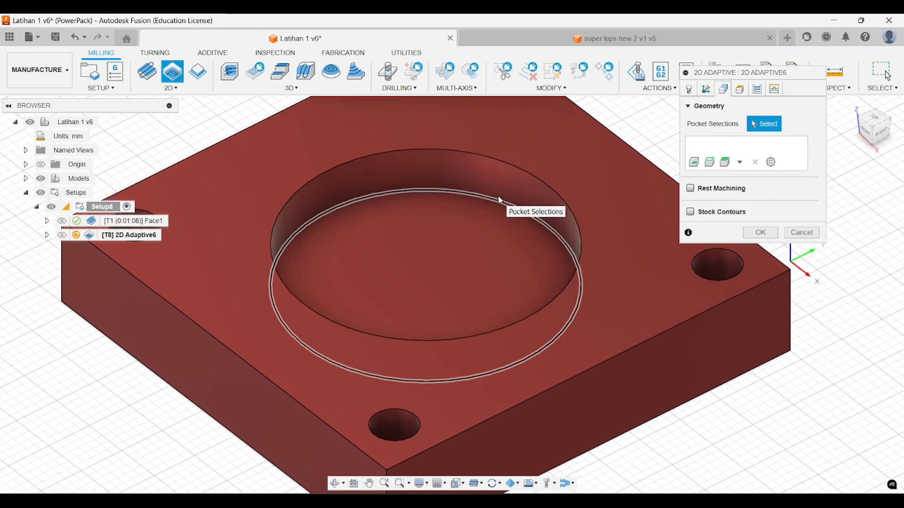
{"action": "left_click", "coordinate": [506, 166]}
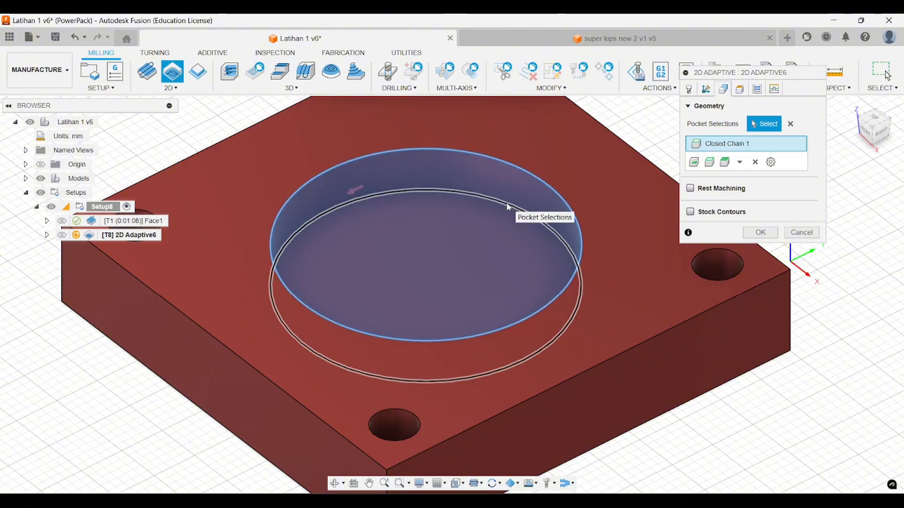
{"action": "left_click", "coordinate": [522, 199]}
{"action": "left_click", "coordinate": [755, 177]}
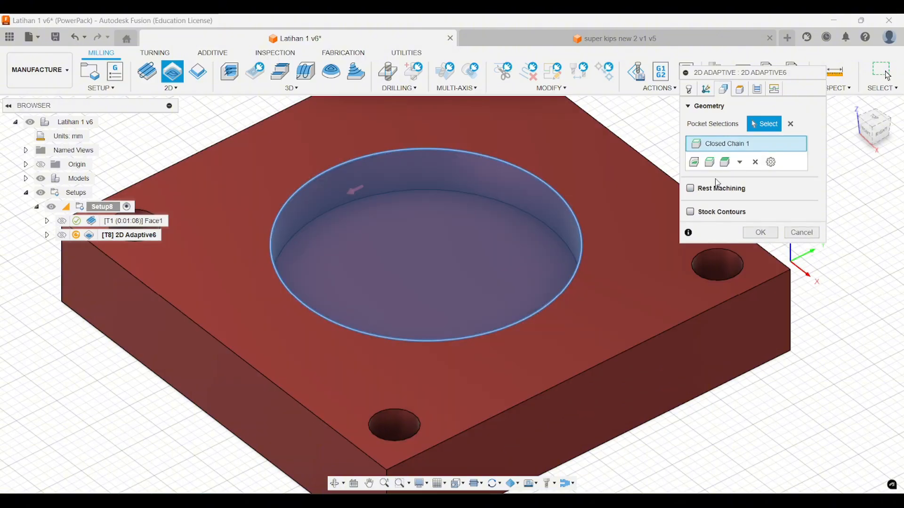
{"action": "left_click", "coordinate": [756, 162]}
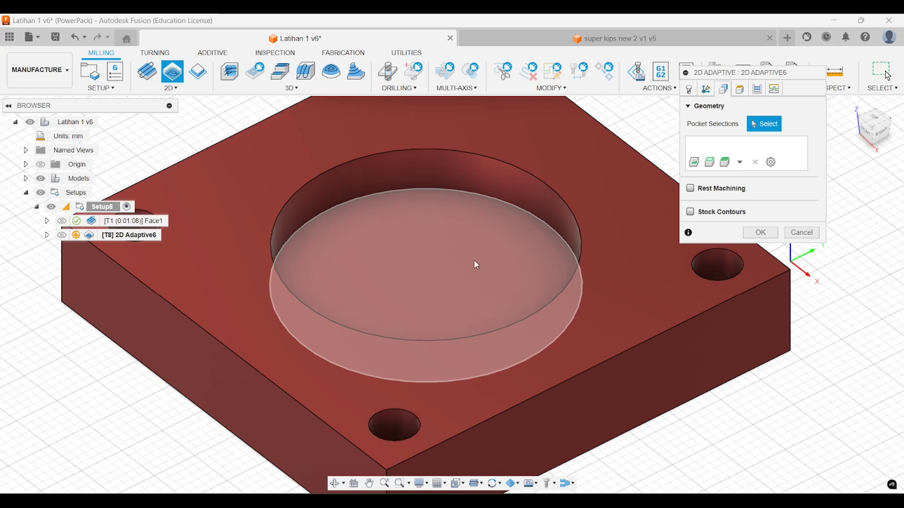
Select the circular pocket's floor face as the pocket selection.
{"action": "left_click", "coordinate": [447, 260]}
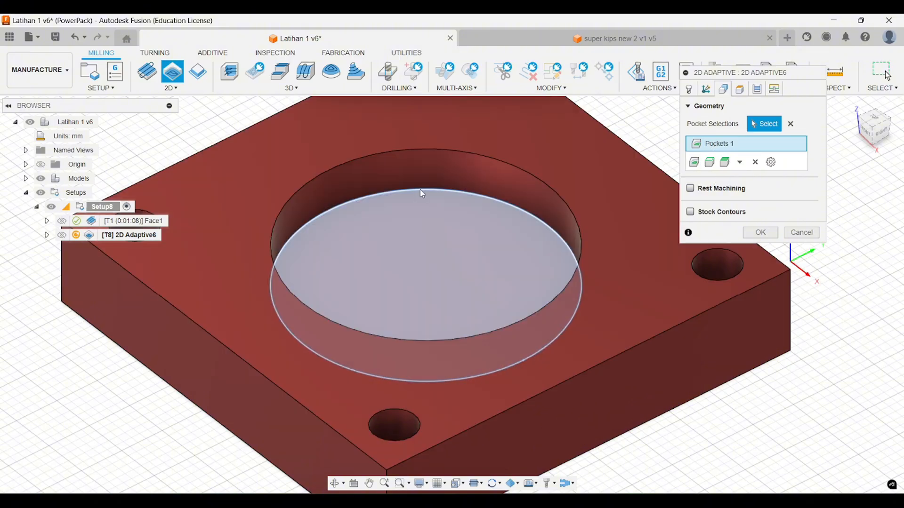
{"action": "middle_click_drag", "start_coordinate": [421, 193], "coordinate": [485, 217], "text": "shift"}
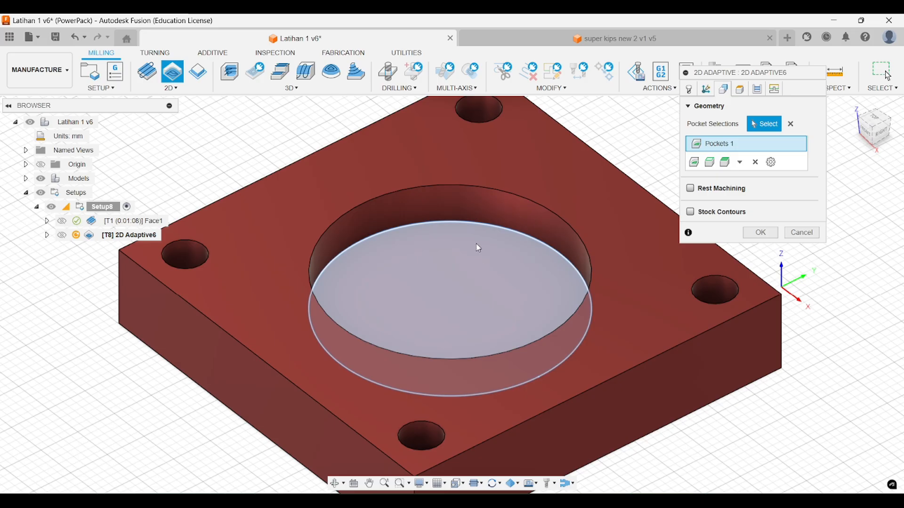
{"action": "scroll", "coordinate": [519, 208], "scroll_direction": "up", "scroll_amount": 3}
{"action": "middle_click_drag", "start_coordinate": [549, 210], "coordinate": [575, 214]}
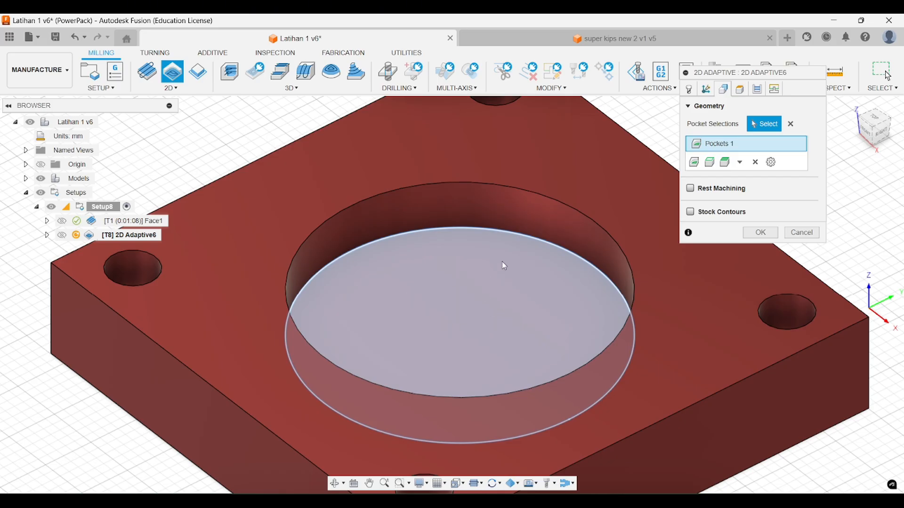
{"action": "scroll", "coordinate": [501, 278], "scroll_direction": "down", "scroll_amount": 2}
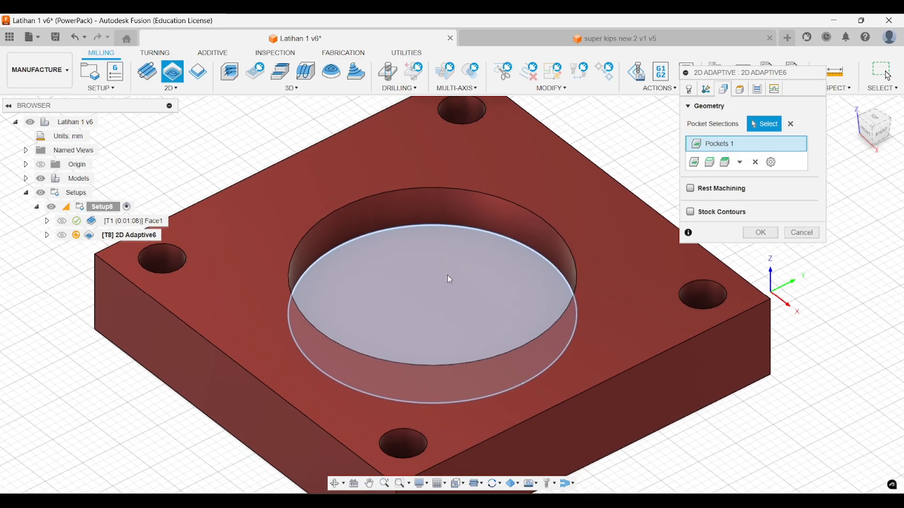
Examine the clearance, retract, top and bottom height planes of the 2D Adaptive operation around the plate, including from the front.
{"action": "left_click", "coordinate": [737, 96]}
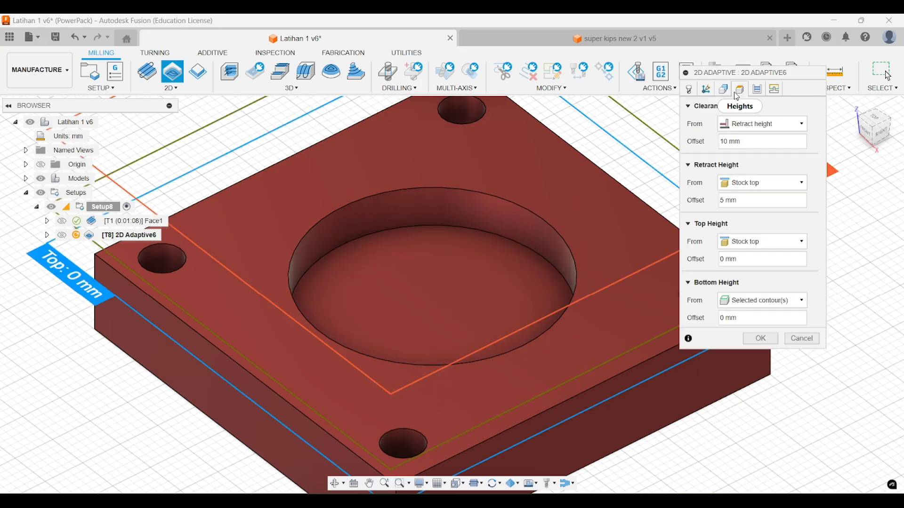
{"action": "scroll", "coordinate": [529, 219], "scroll_direction": "down", "scroll_amount": 2}
{"action": "middle_click_drag", "start_coordinate": [530, 222], "coordinate": [514, 232]}
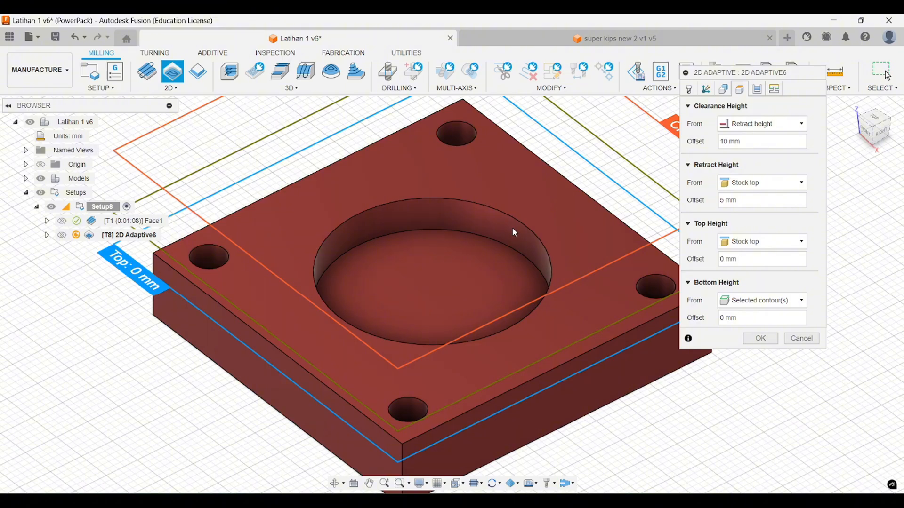
{"action": "scroll", "coordinate": [512, 227], "scroll_direction": "down", "scroll_amount": 2}
{"action": "middle_click_drag", "start_coordinate": [512, 228], "coordinate": [608, 211], "text": "shift"}
{"action": "scroll", "coordinate": [600, 185], "scroll_direction": "up", "scroll_amount": 3}
{"action": "scroll", "coordinate": [599, 198], "scroll_direction": "down", "scroll_amount": 3}
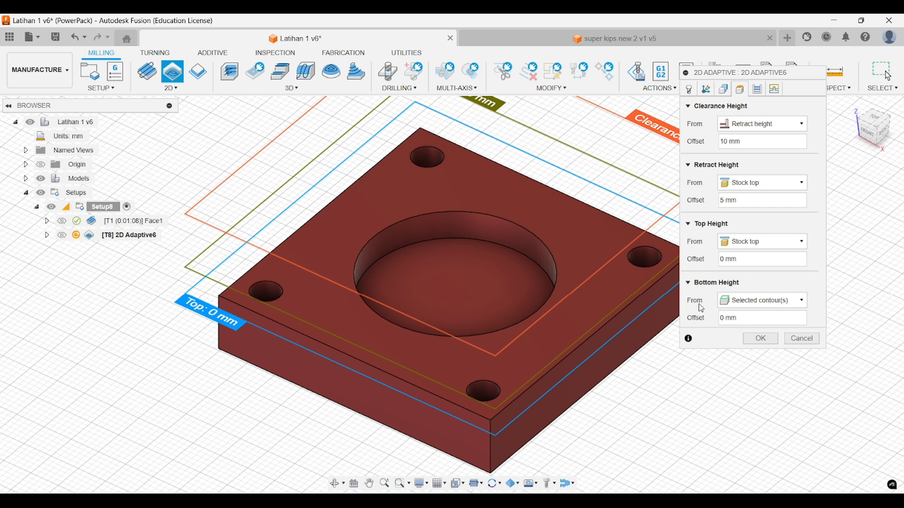
{"action": "mouse_move", "coordinate": [736, 307]}
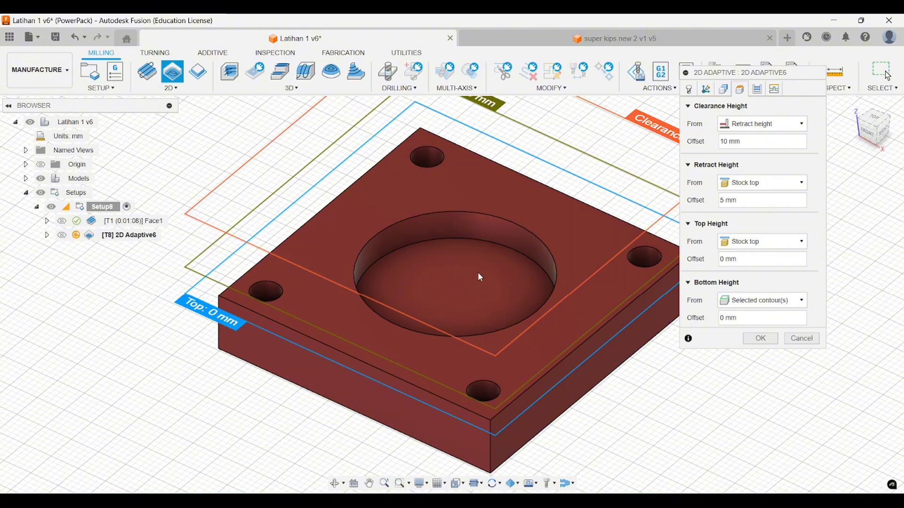
{"action": "left_click", "coordinate": [872, 138]}
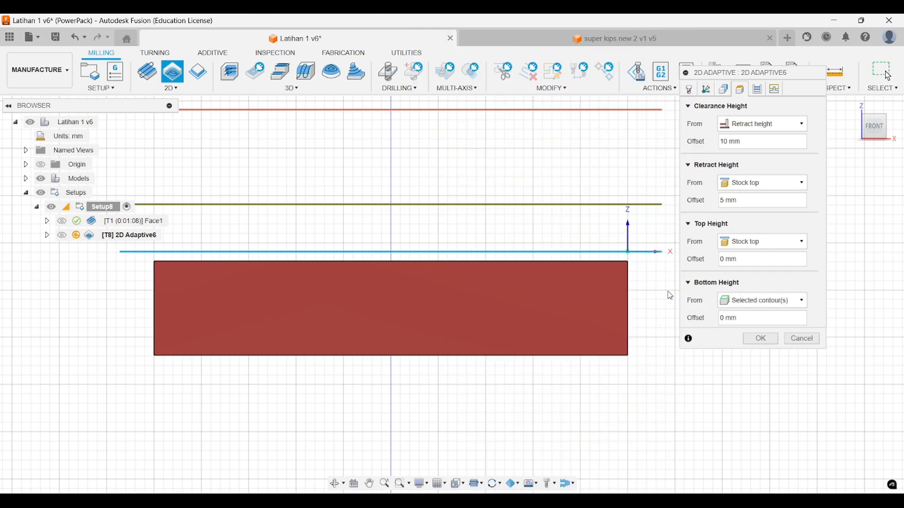
{"action": "scroll", "coordinate": [539, 303], "scroll_direction": "up", "scroll_amount": 3}
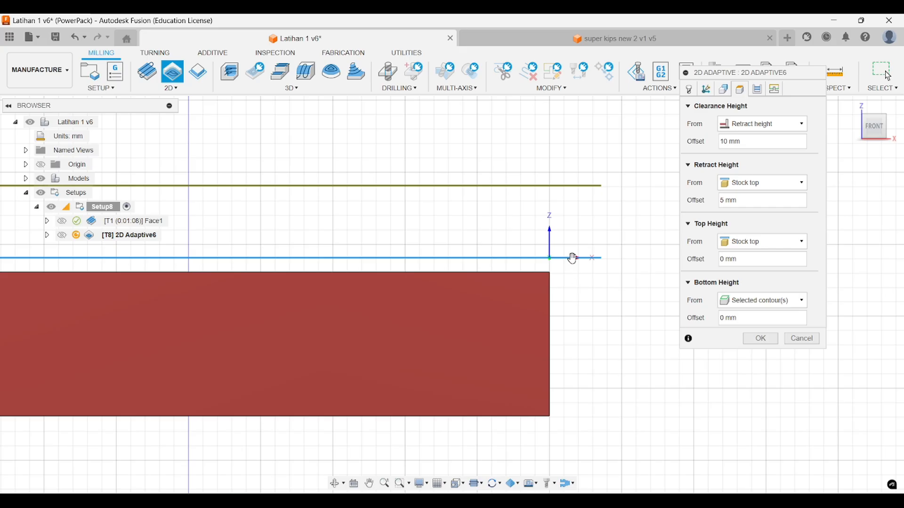
{"action": "scroll", "coordinate": [547, 318], "scroll_direction": "down", "scroll_amount": 2}
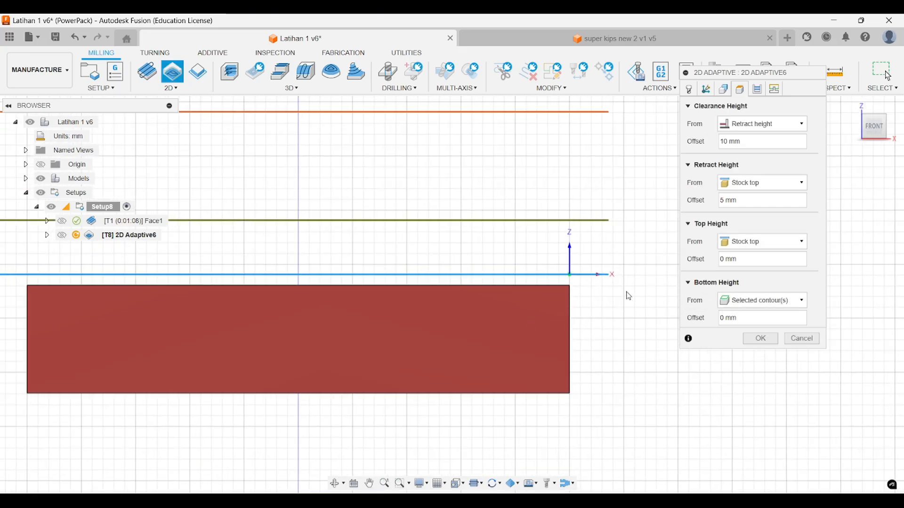
{"action": "mouse_move", "coordinate": [612, 299]}
{"action": "middle_mouse_down", "text": "shift"}
{"action": "mouse_move", "coordinate": [585, 311]}
{"action": "mouse_move", "coordinate": [627, 289]}
{"action": "middle_mouse_up", "text": "shift"}
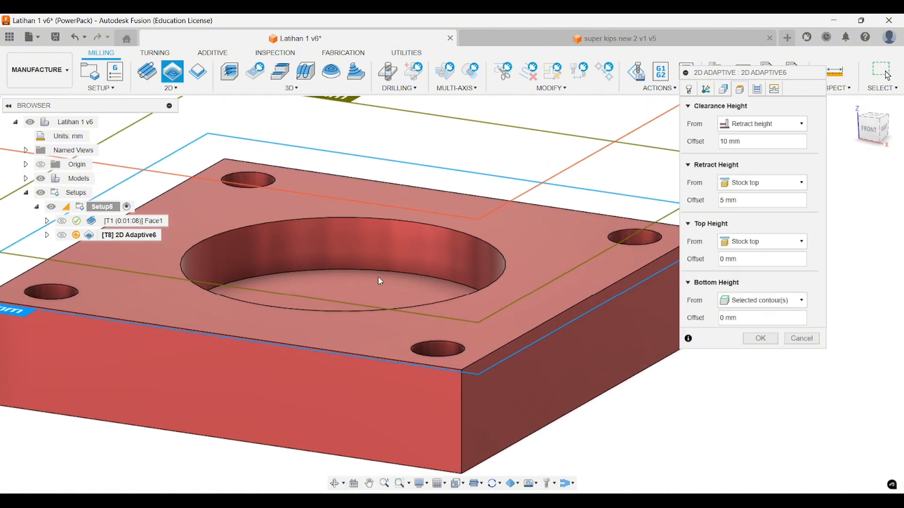
{"action": "left_click", "coordinate": [870, 129]}
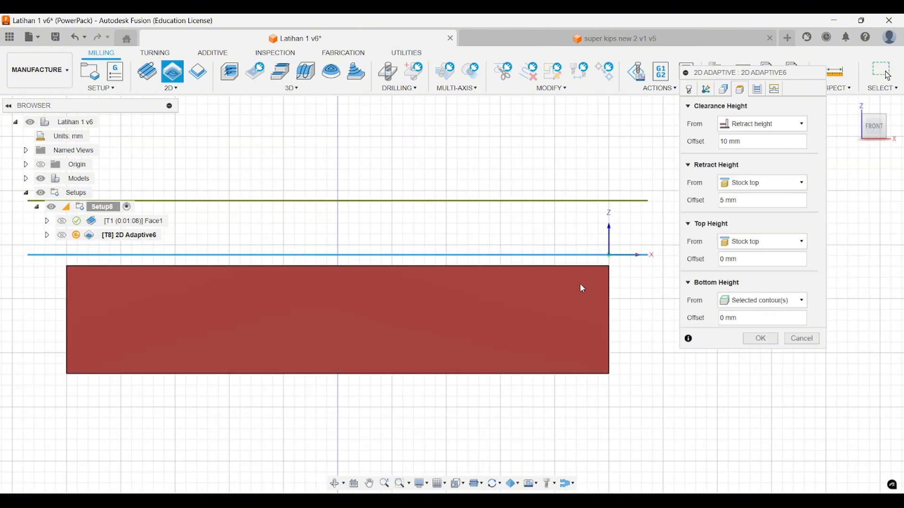
Set the Bottom Height reference to Stock top and accept the 2D Adaptive operation.
{"action": "left_click", "coordinate": [733, 302]}
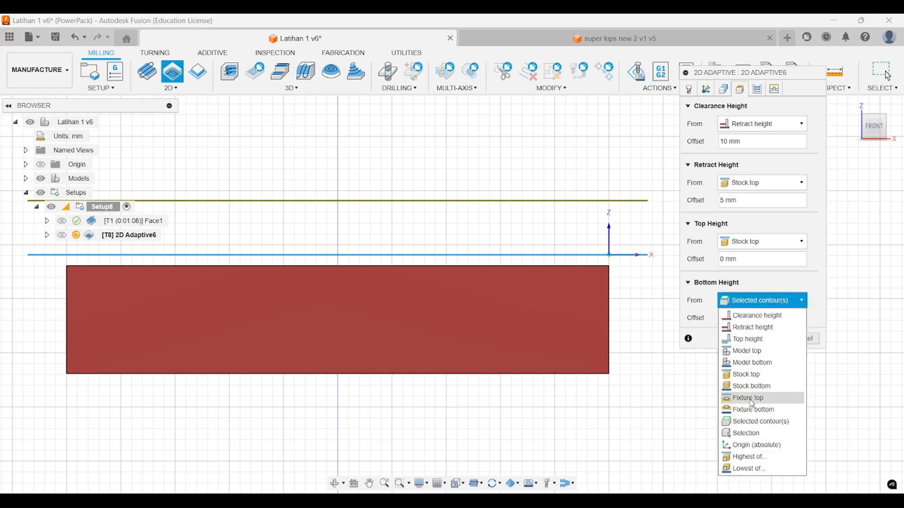
{"action": "left_click", "coordinate": [756, 376]}
{"action": "middle_click_drag", "start_coordinate": [640, 292], "coordinate": [538, 288], "text": "shift"}
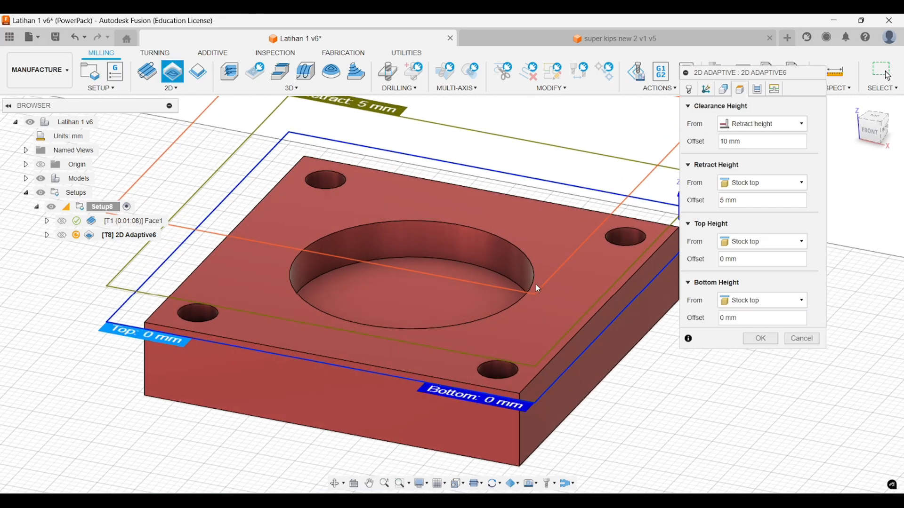
{"action": "left_click", "coordinate": [756, 344]}
Measure the circular pocket's depth between its floor face and the plate's top face.
{"action": "left_click", "coordinate": [451, 283]}
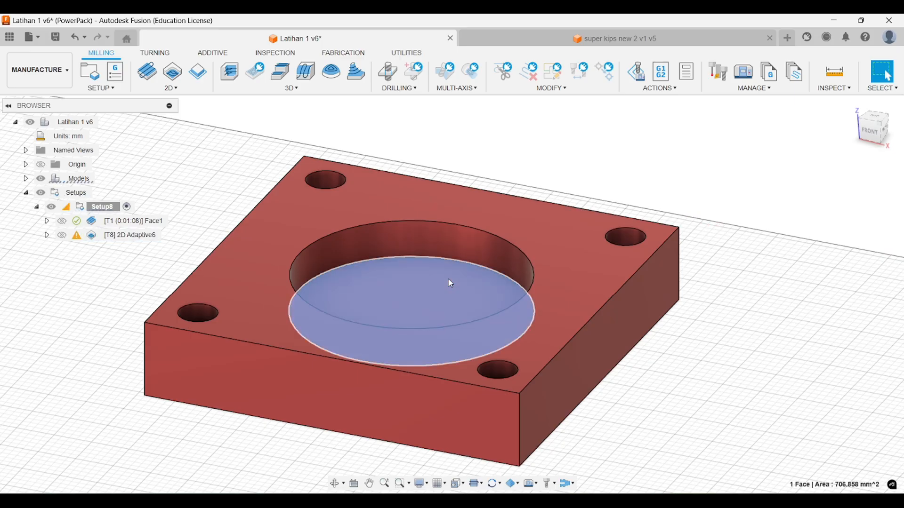
{"action": "left_click", "coordinate": [834, 72]}
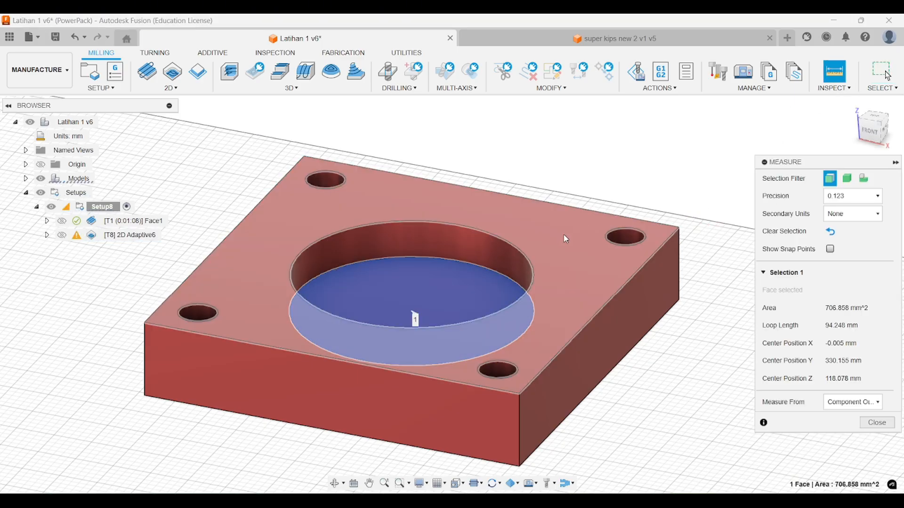
{"action": "left_click", "coordinate": [563, 246]}
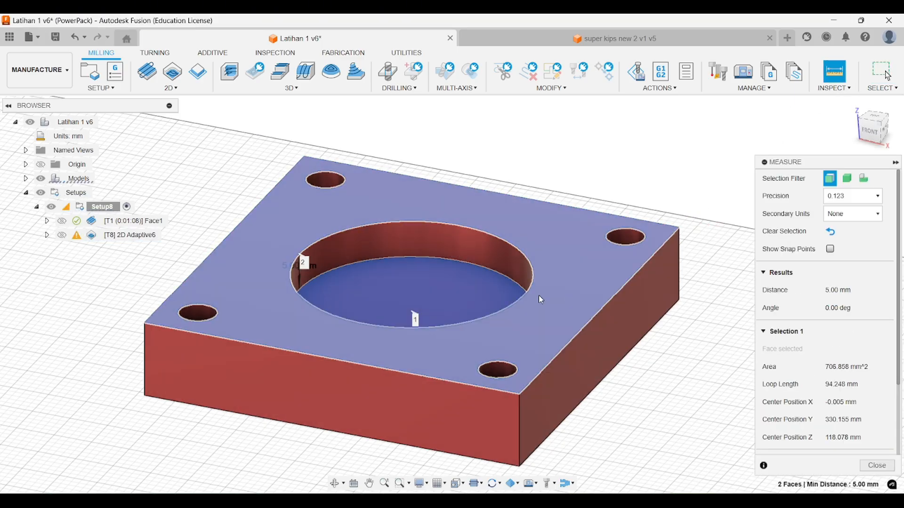
{"action": "scroll", "coordinate": [355, 254], "scroll_direction": "up", "scroll_amount": 5}
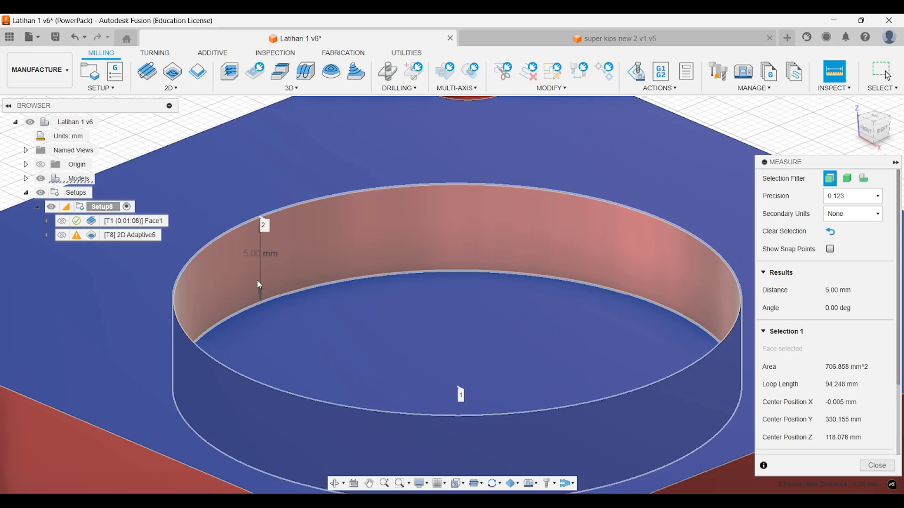
{"action": "scroll", "coordinate": [292, 283], "scroll_direction": "down", "scroll_amount": 3}
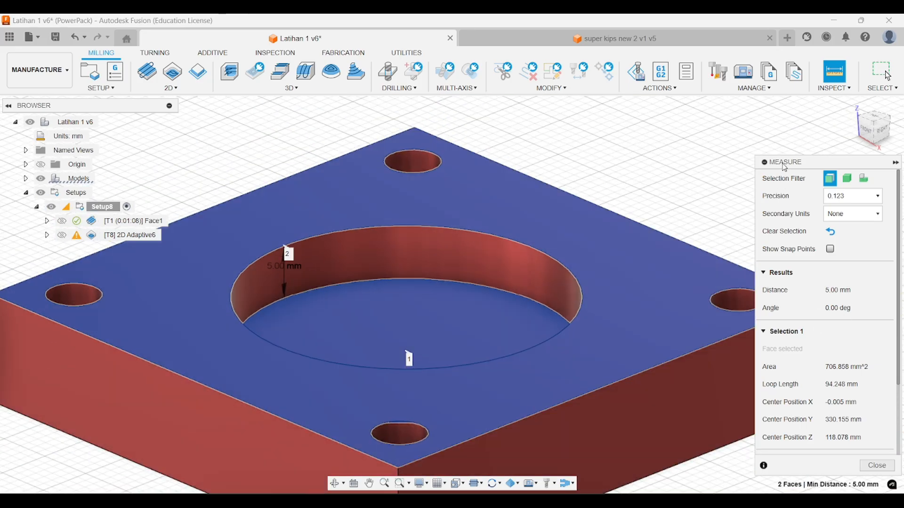
{"action": "left_click_drag", "start_coordinate": [781, 163], "coordinate": [735, 118]}
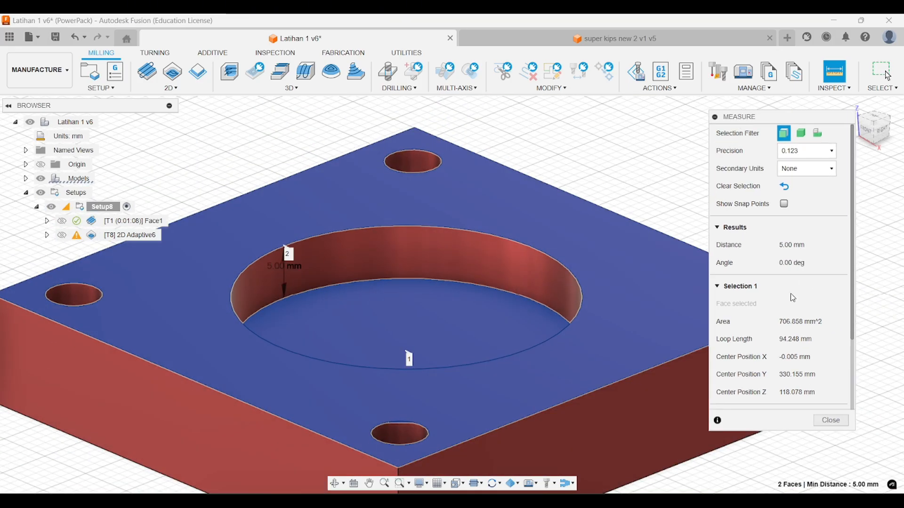
{"action": "left_click", "coordinate": [830, 420]}
Repeat the distance measurement from the pocket floor to the plate's top face, and close the measurement.
{"action": "scroll", "coordinate": [604, 291], "scroll_direction": "down", "scroll_amount": 2}
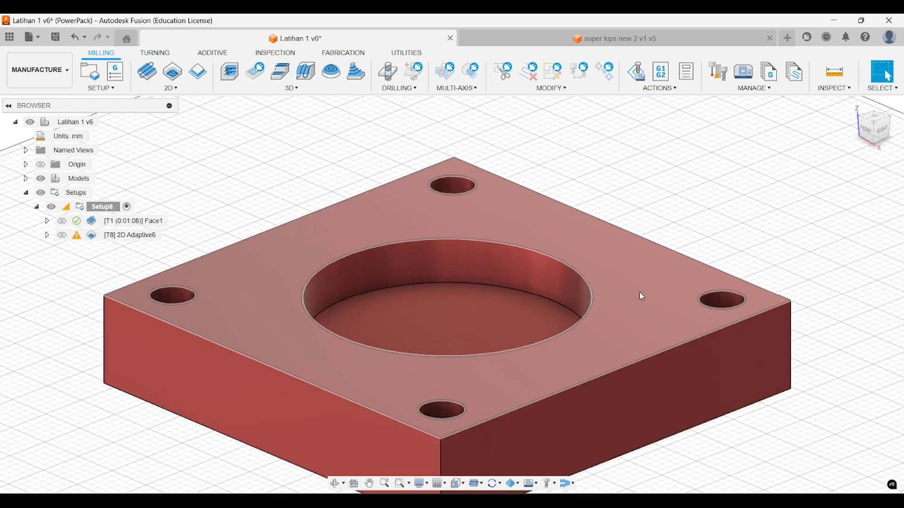
{"action": "left_click", "coordinate": [835, 79]}
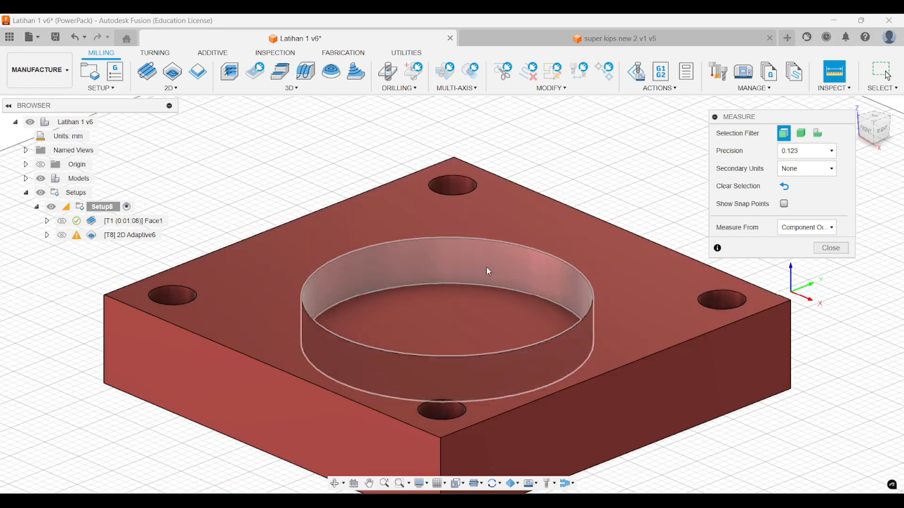
{"action": "left_click", "coordinate": [453, 311]}
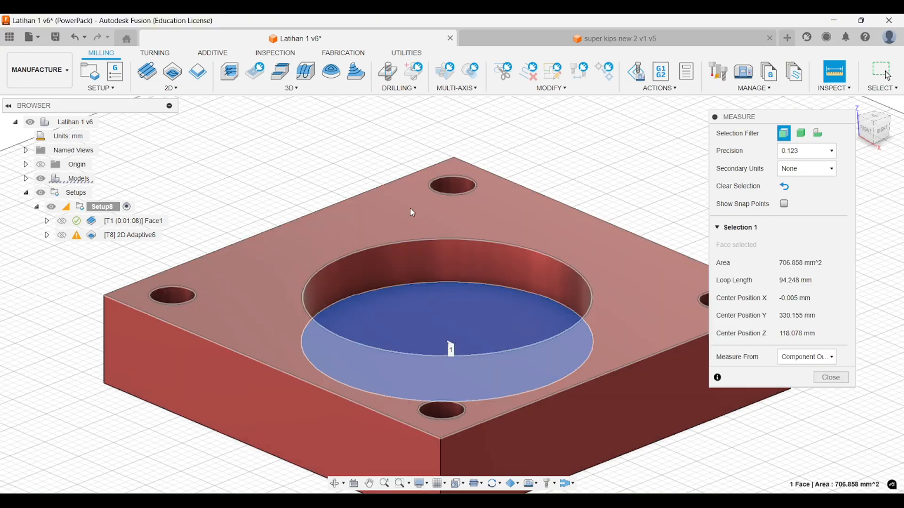
{"action": "left_click", "coordinate": [413, 212]}
{"action": "scroll", "coordinate": [339, 278], "scroll_direction": "up", "scroll_amount": 5}
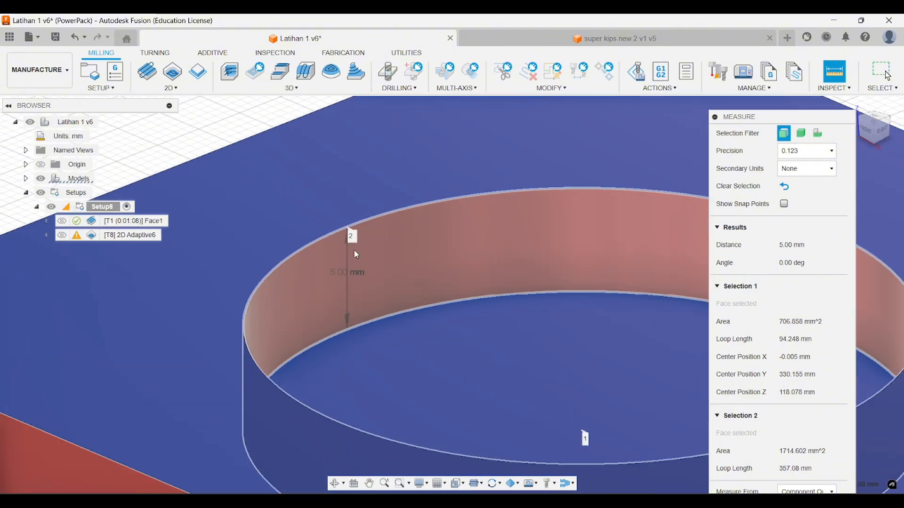
{"action": "scroll", "coordinate": [423, 213], "scroll_direction": "down", "scroll_amount": 5}
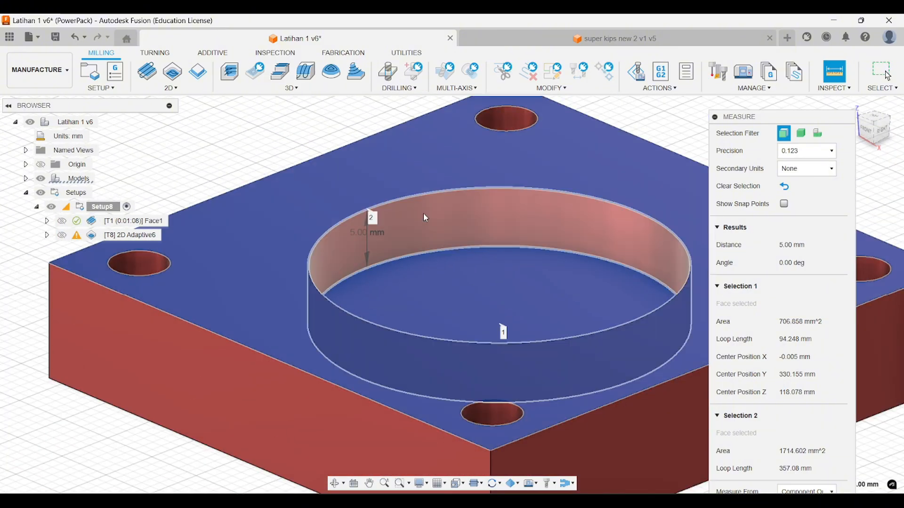
{"action": "left_click_drag", "start_coordinate": [773, 118], "coordinate": [779, 15]}
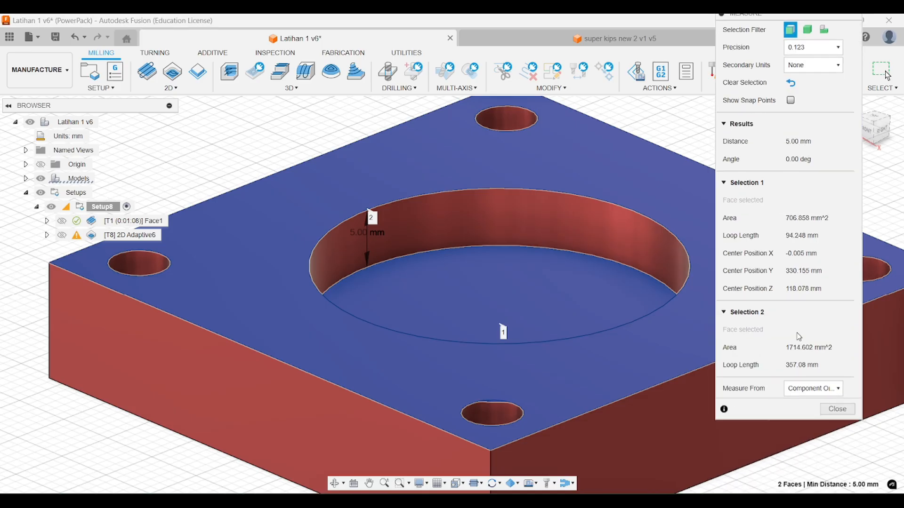
{"action": "left_click", "coordinate": [837, 409]}
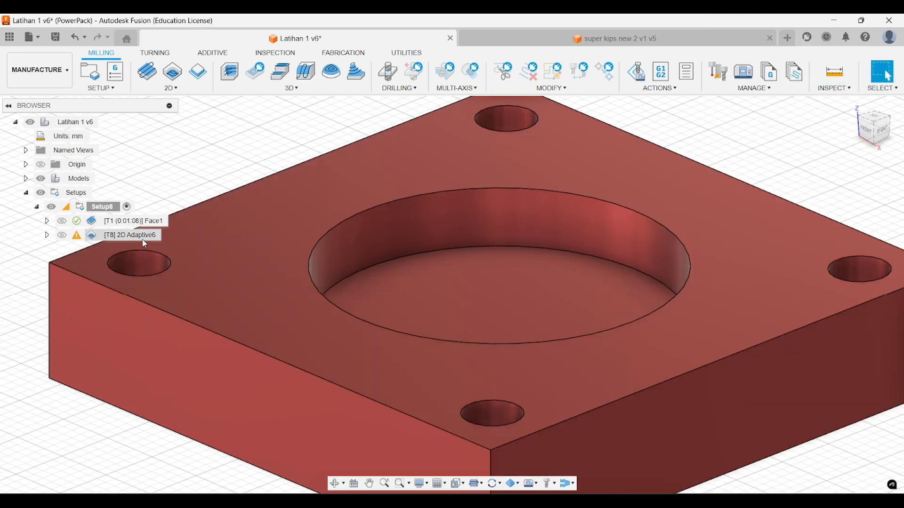
Open the 2D Adaptive operation for editing and show its height settings with the plate viewed from the front.
{"action": "right_click", "coordinate": [140, 237]}
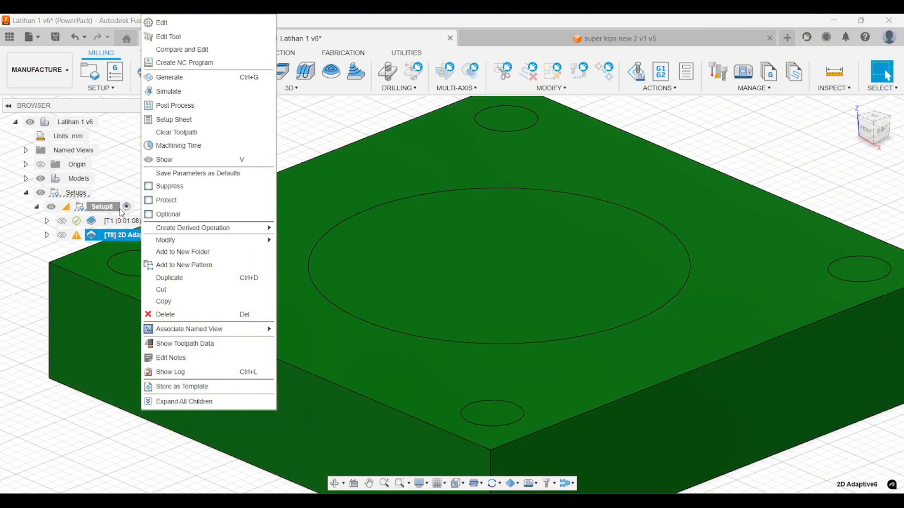
{"action": "left_click", "coordinate": [160, 24]}
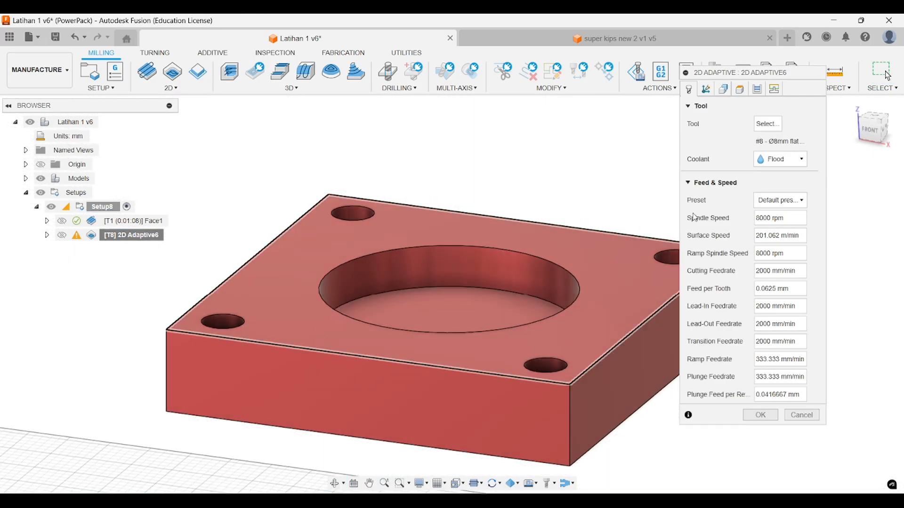
{"action": "left_click", "coordinate": [739, 89]}
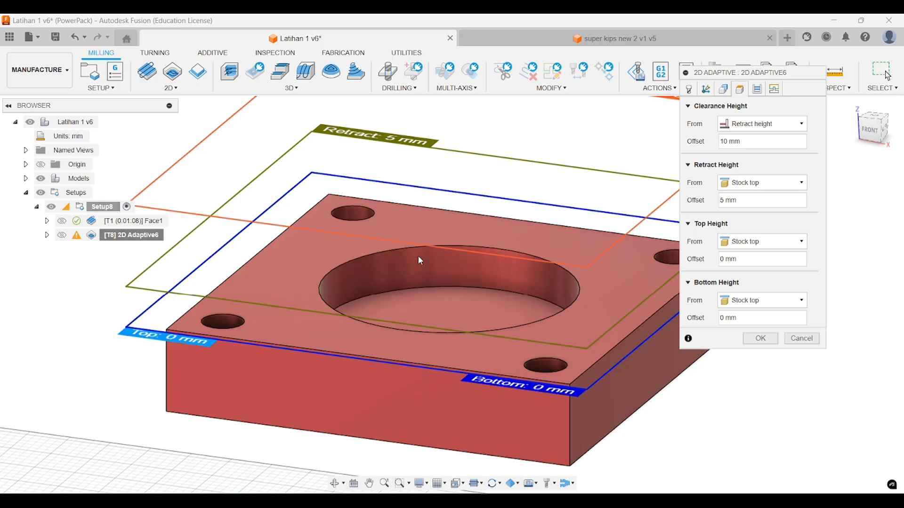
{"action": "left_click", "coordinate": [869, 132]}
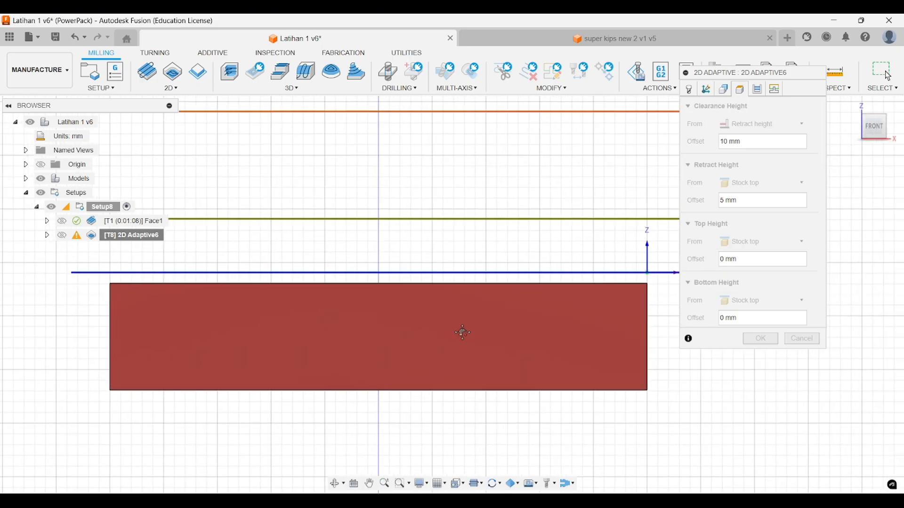
{"action": "scroll", "coordinate": [609, 292], "scroll_direction": "up", "scroll_amount": 2}
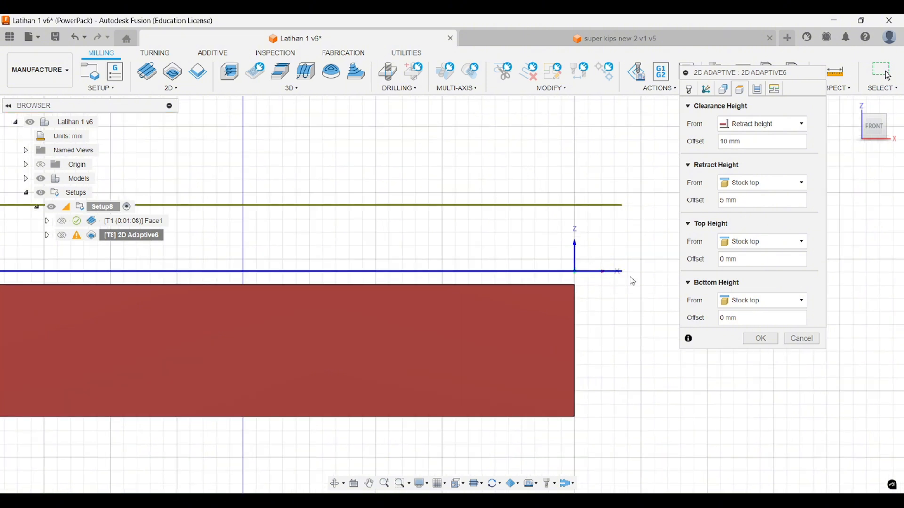
Change the visual style to wireframe so the pocket and hole edges inside the plate can be seen.
{"action": "left_click", "coordinate": [746, 301]}
{"action": "left_click", "coordinate": [746, 302]}
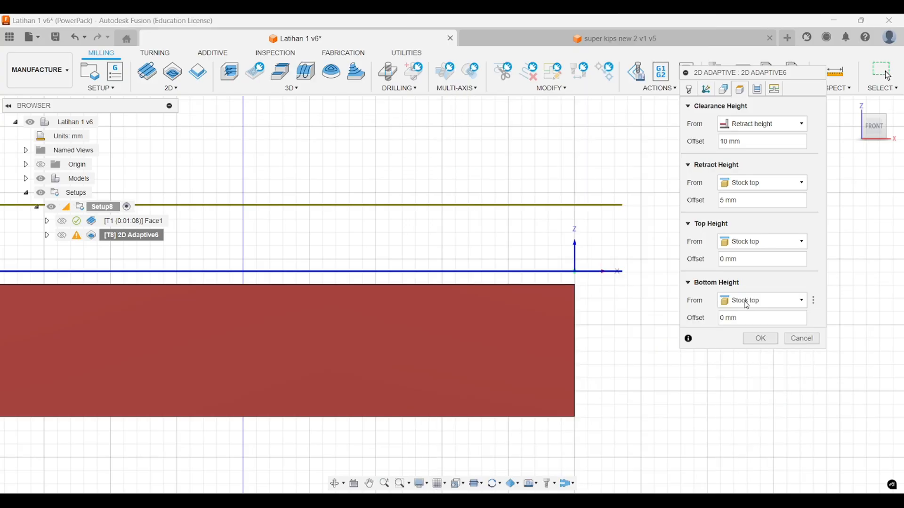
{"action": "left_click", "coordinate": [421, 484]}
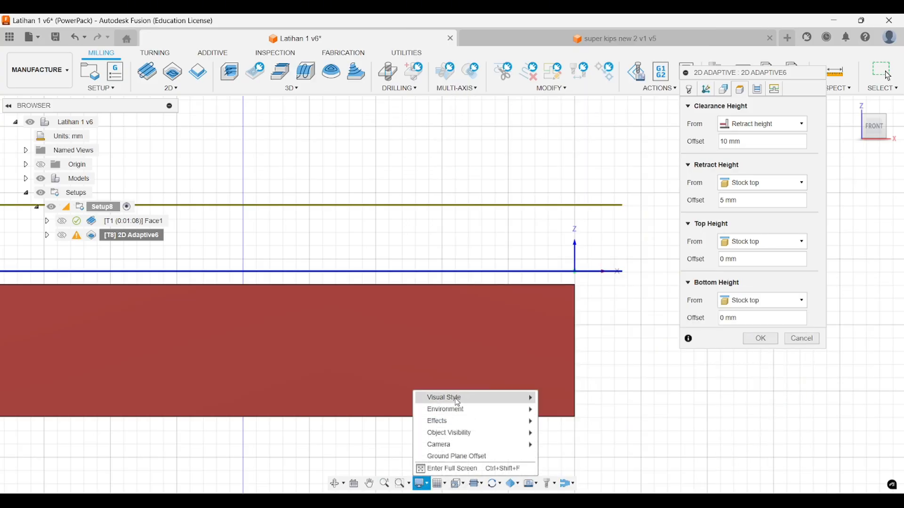
{"action": "mouse_move", "coordinate": [455, 399]}
{"action": "left_click", "coordinate": [560, 462]}
{"action": "scroll", "coordinate": [565, 376], "scroll_direction": "down", "scroll_amount": 3}
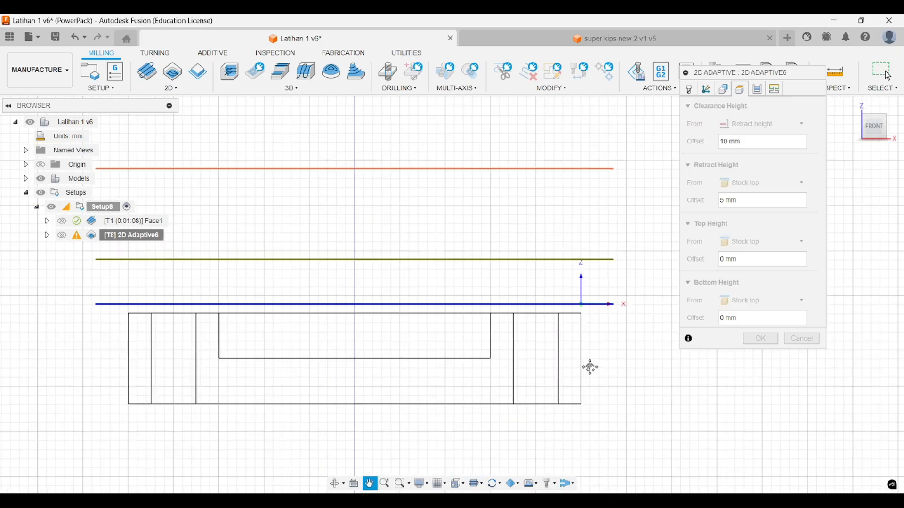
Examine where the top and bottom height planes lie relative to the plate's top face and the pocket floor.
{"action": "middle_click_drag", "start_coordinate": [589, 365], "coordinate": [582, 360]}
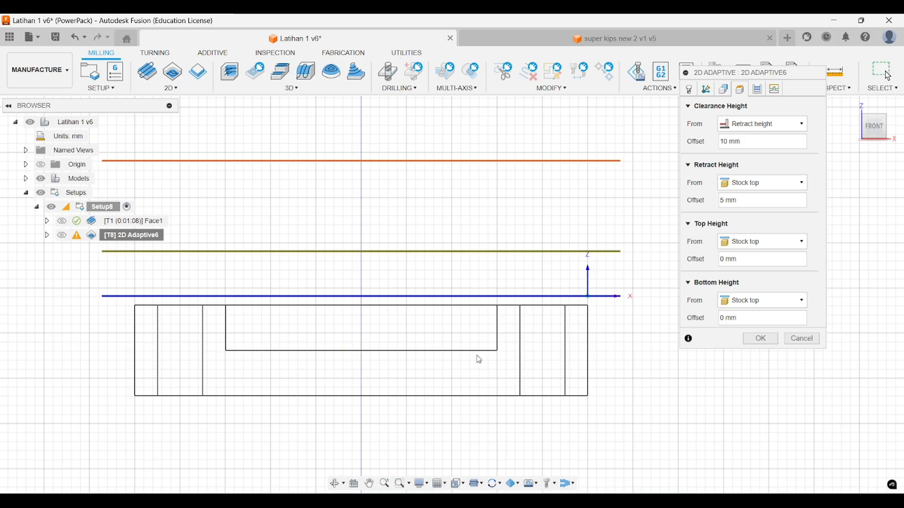
{"action": "scroll", "coordinate": [555, 322], "scroll_direction": "up", "scroll_amount": 2}
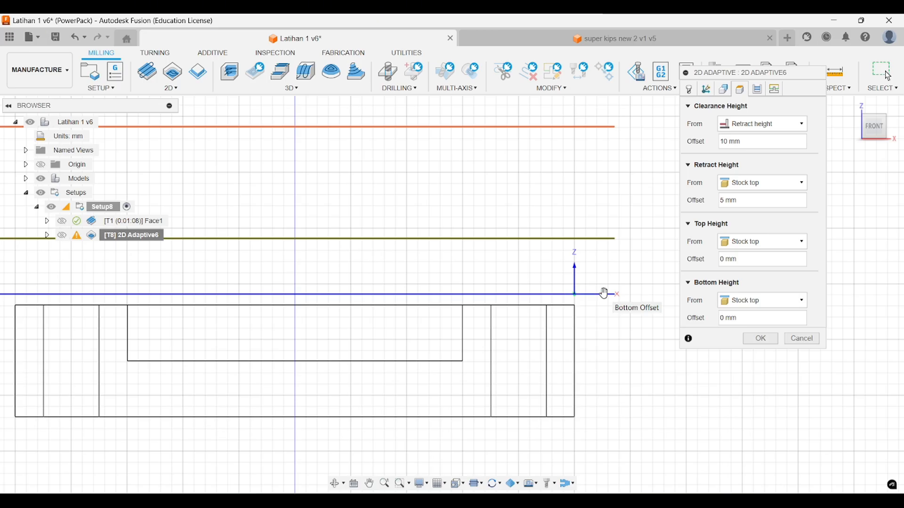
{"action": "scroll", "coordinate": [501, 316], "scroll_direction": "up", "scroll_amount": 5}
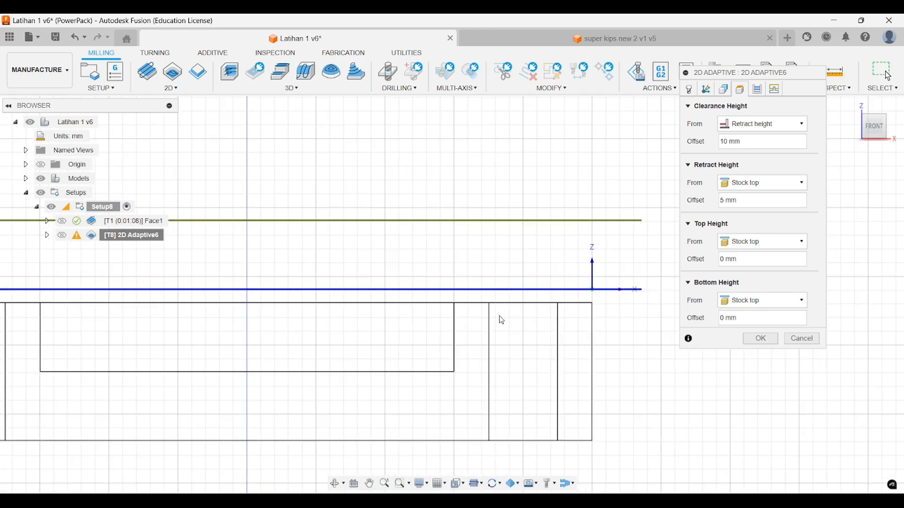
{"action": "middle_click_drag", "start_coordinate": [490, 299], "coordinate": [418, 244]}
{"action": "scroll", "coordinate": [475, 244], "scroll_direction": "up", "scroll_amount": 2}
{"action": "scroll", "coordinate": [497, 244], "scroll_direction": "down", "scroll_amount": 2}
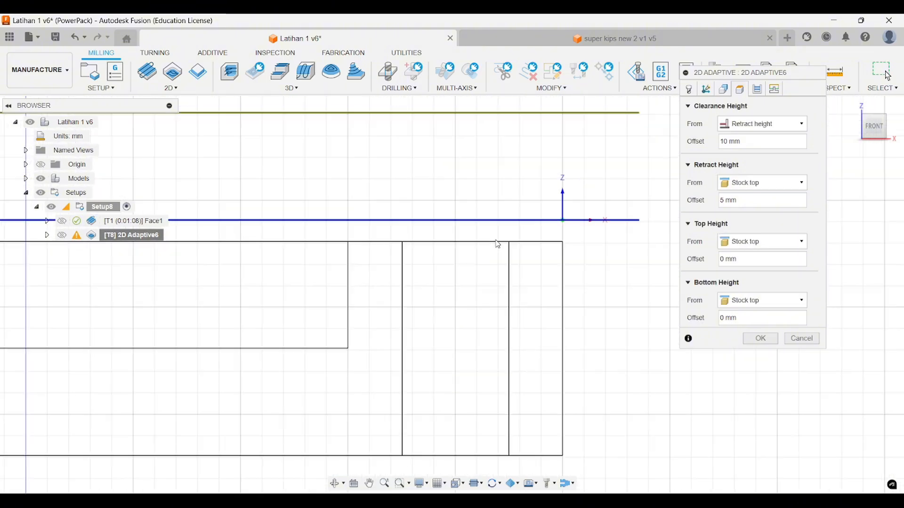
{"action": "middle_click_drag", "start_coordinate": [491, 237], "coordinate": [480, 229]}
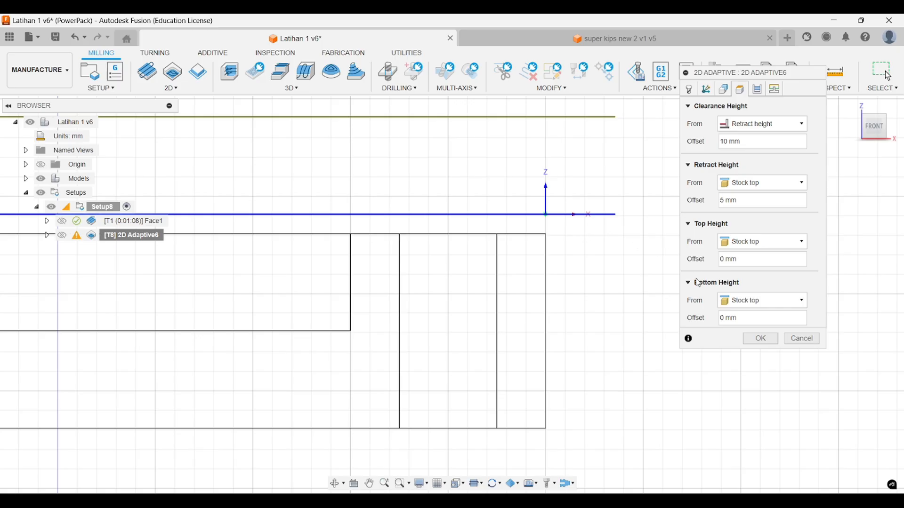
{"action": "scroll", "coordinate": [575, 295], "scroll_direction": "down", "scroll_amount": 2}
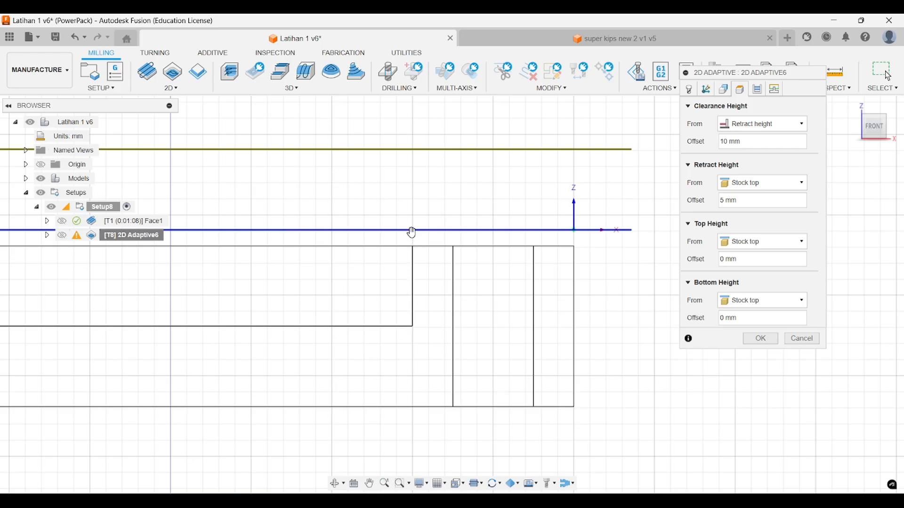
Set the Bottom Height offset from the stock top to -6 mm and compare the plane with the pocket floor.
{"action": "double_click", "coordinate": [723, 318]}
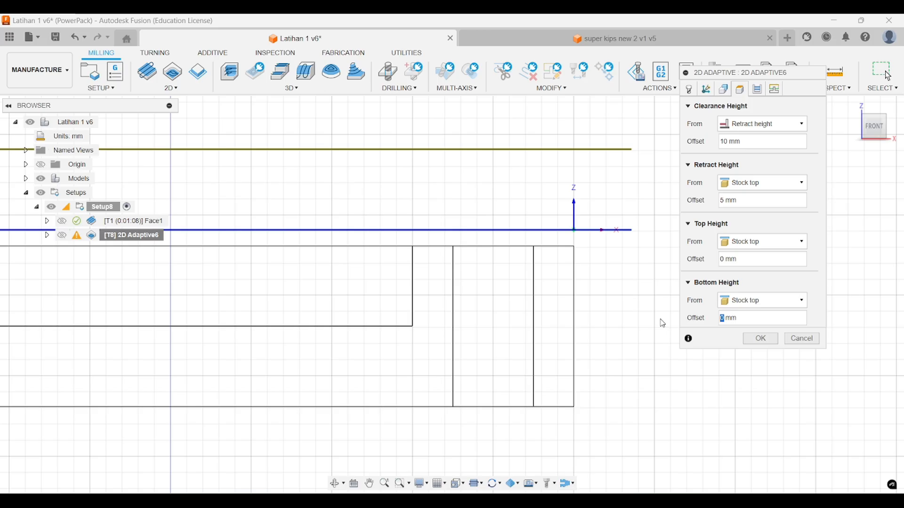
{"action": "scroll", "coordinate": [616, 318], "scroll_direction": "down", "scroll_amount": 3}
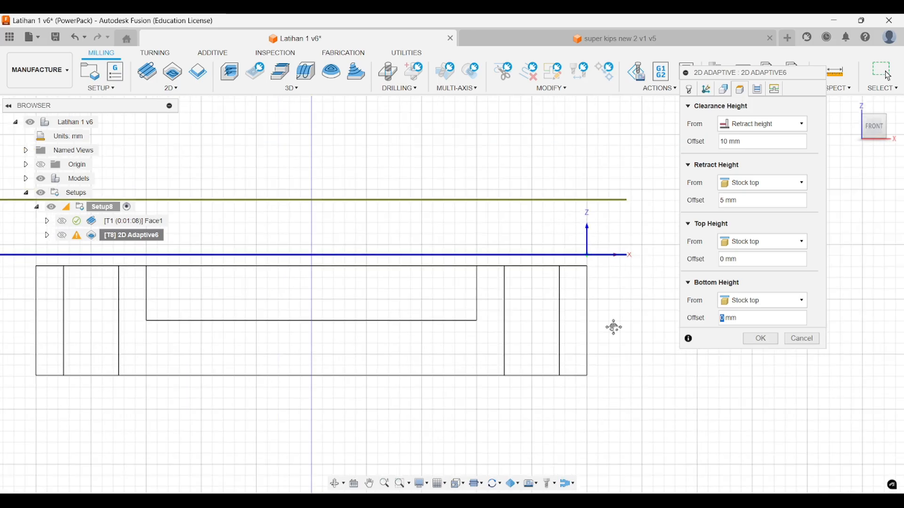
{"action": "scroll", "coordinate": [476, 339], "scroll_direction": "up", "scroll_amount": 5}
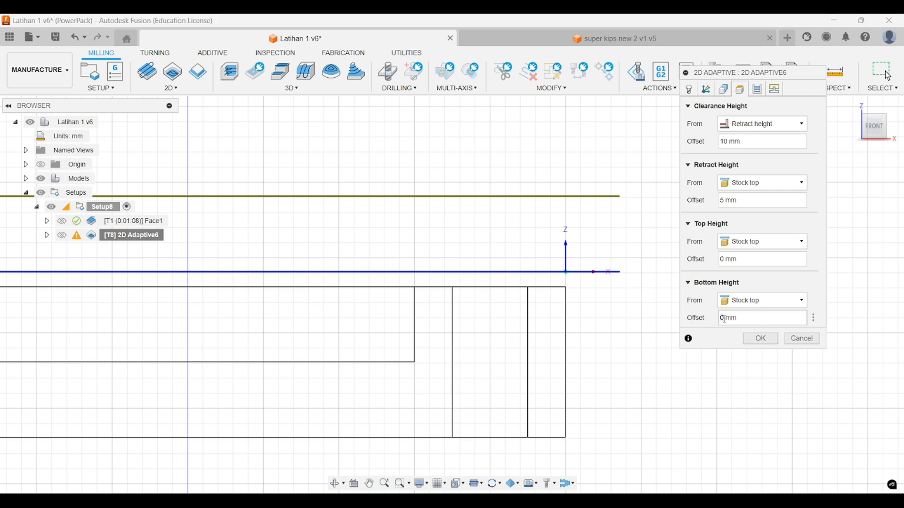
{"action": "type", "text": "-6"}
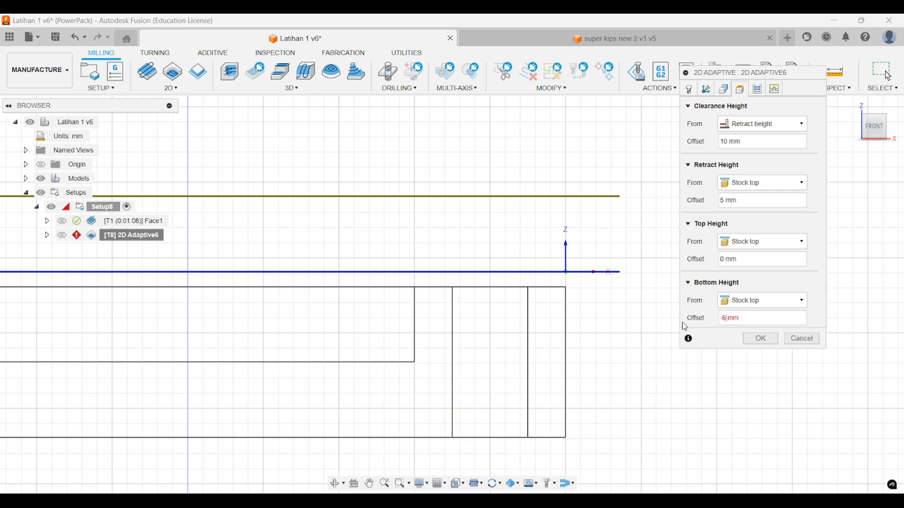
{"action": "scroll", "coordinate": [400, 391], "scroll_direction": "up", "scroll_amount": 2}
{"action": "scroll", "coordinate": [420, 381], "scroll_direction": "up", "scroll_amount": 2}
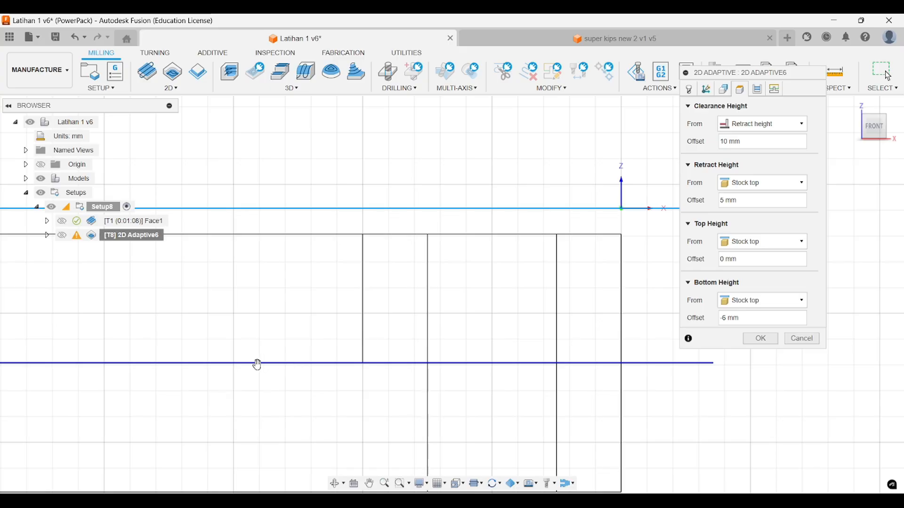
Try a Bottom Height offset of -5 mm, and set it back to -6 mm.
{"action": "left_click", "coordinate": [730, 318]}
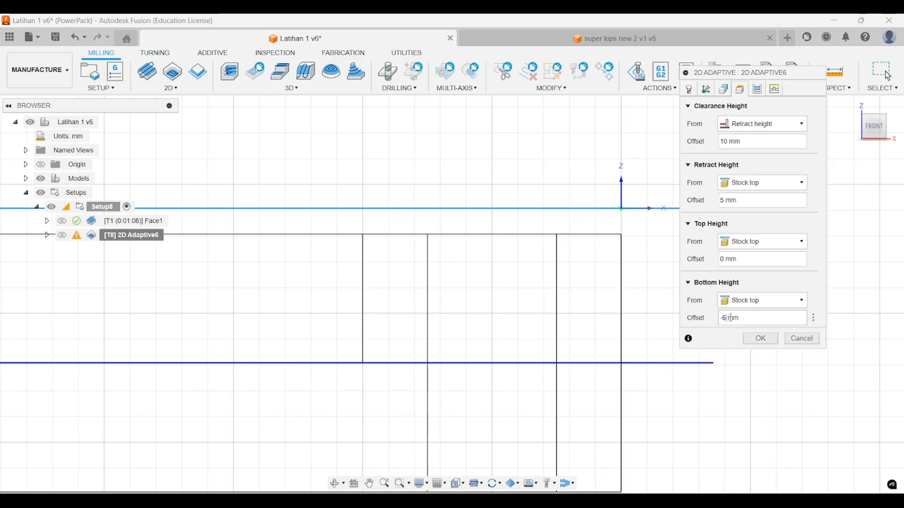
{"action": "type", "text": "-5"}
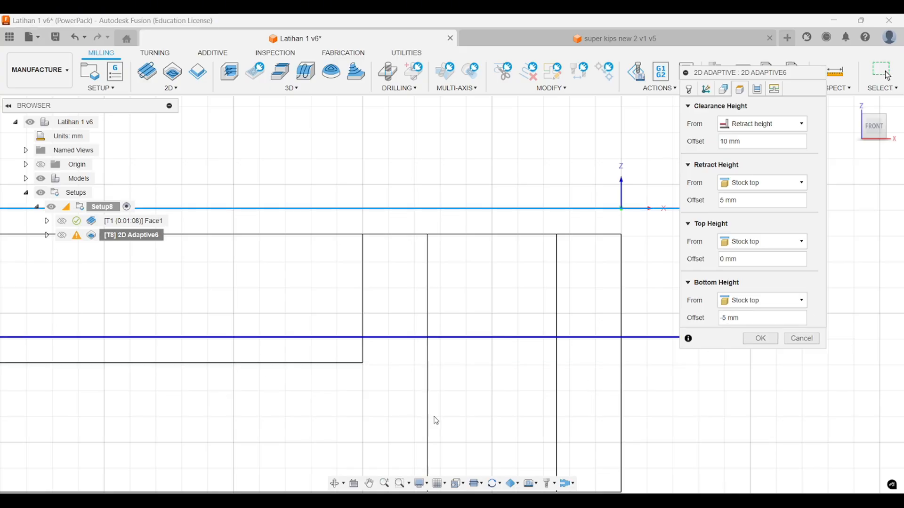
{"action": "scroll", "coordinate": [412, 361], "scroll_direction": "down", "scroll_amount": 2}
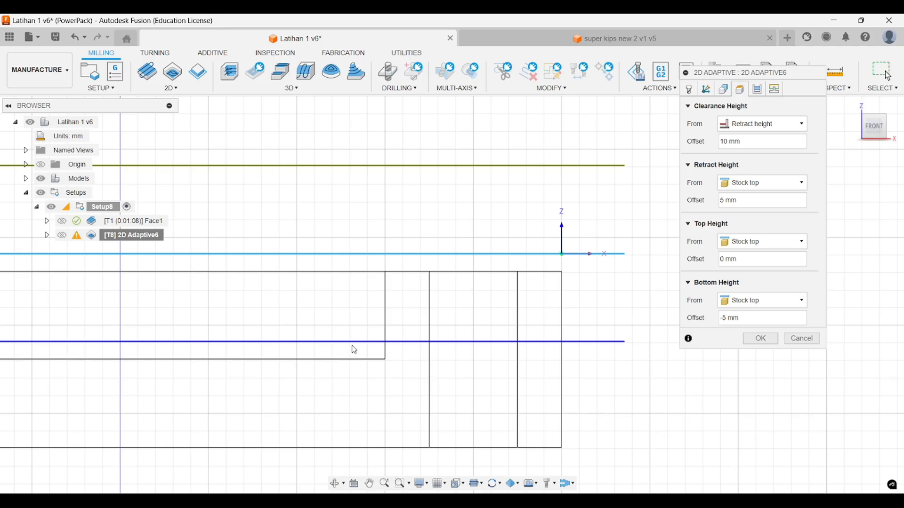
{"action": "scroll", "coordinate": [353, 345], "scroll_direction": "up", "scroll_amount": 1}
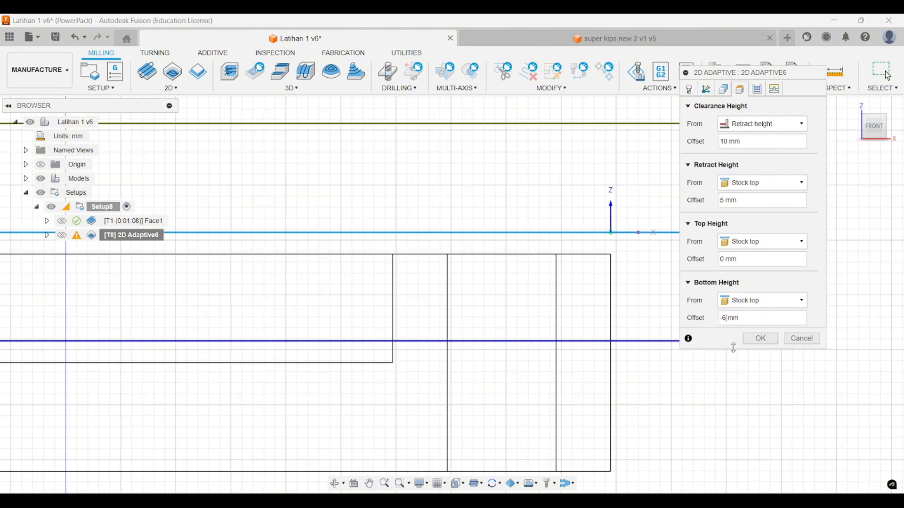
{"action": "scroll", "coordinate": [510, 343], "scroll_direction": "down", "scroll_amount": 2}
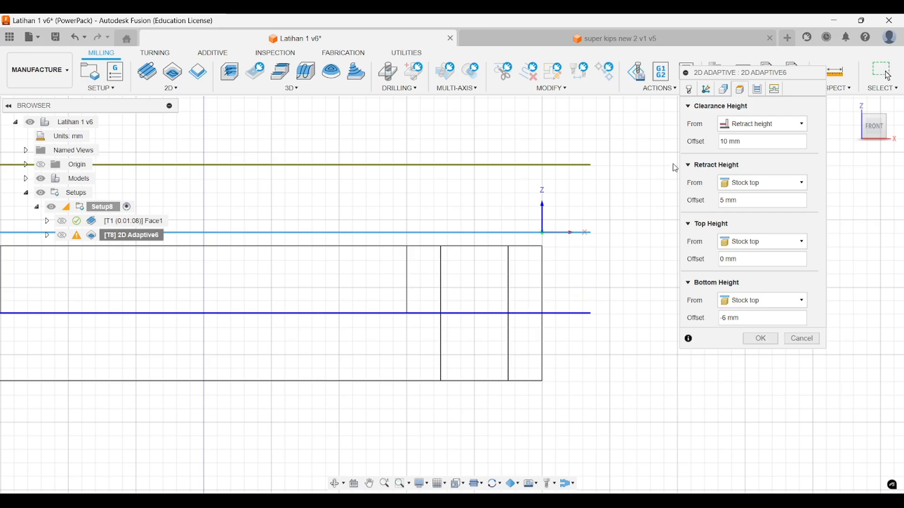
Examine the bottom height plane against the pocket floor and the top height plane against the plate's top face.
{"action": "left_click_drag", "start_coordinate": [716, 73], "coordinate": [678, 91]}
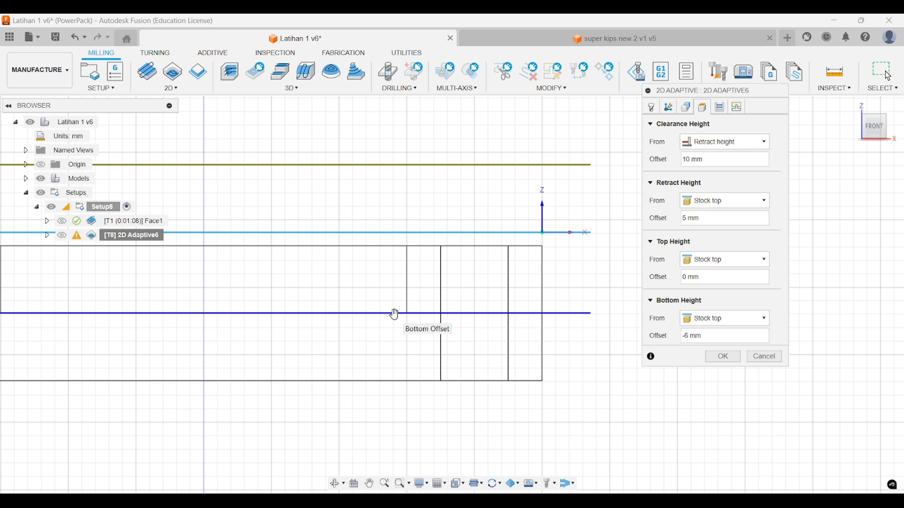
{"action": "scroll", "coordinate": [395, 314], "scroll_direction": "down", "scroll_amount": 3}
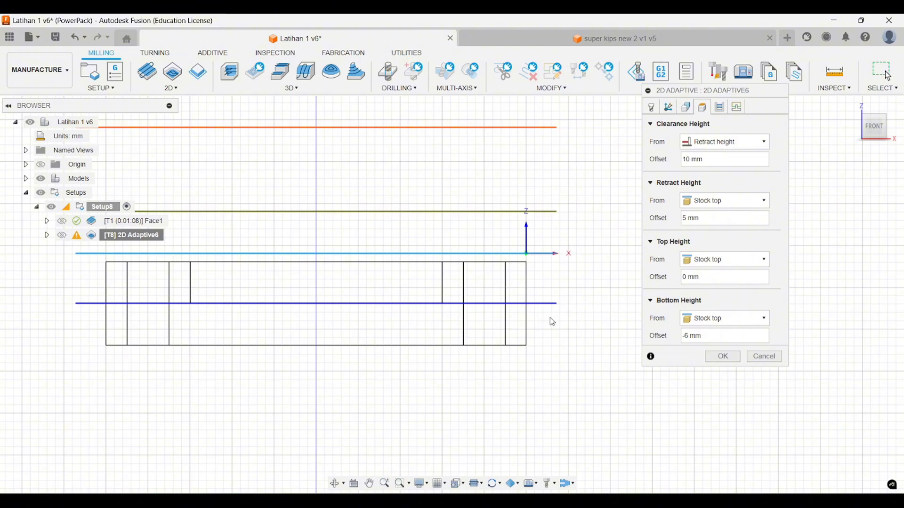
{"action": "scroll", "coordinate": [550, 318], "scroll_direction": "up", "scroll_amount": 2}
{"action": "middle_click_drag", "start_coordinate": [532, 313], "coordinate": [551, 316]}
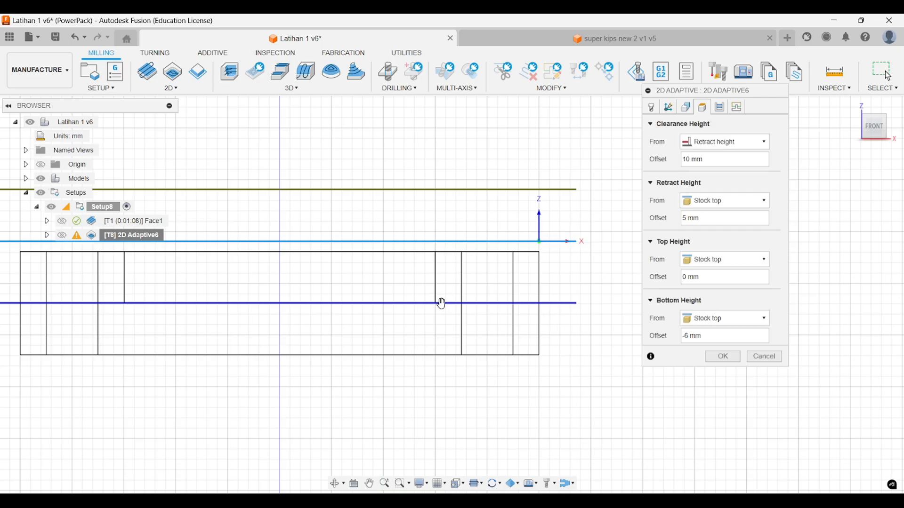
{"action": "scroll", "coordinate": [441, 306], "scroll_direction": "up", "scroll_amount": 3}
{"action": "scroll", "coordinate": [438, 318], "scroll_direction": "down", "scroll_amount": 2}
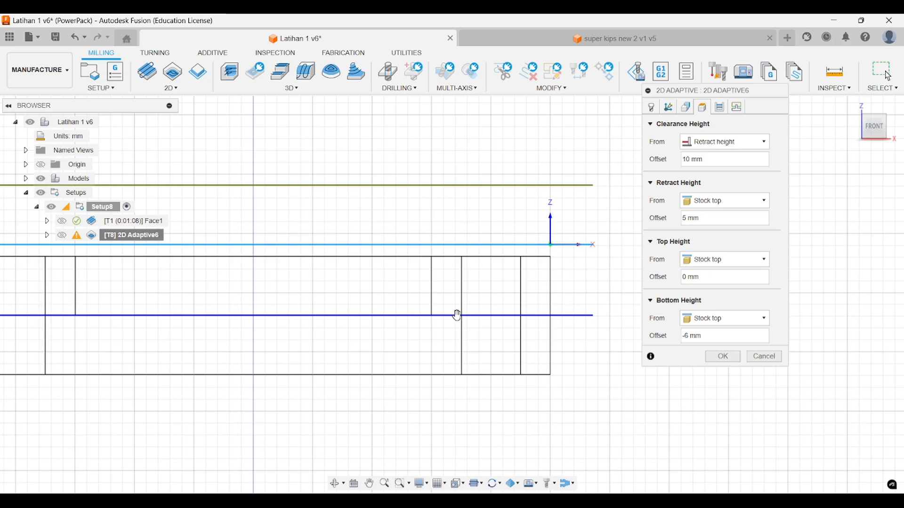
{"action": "scroll", "coordinate": [567, 278], "scroll_direction": "up", "scroll_amount": 3}
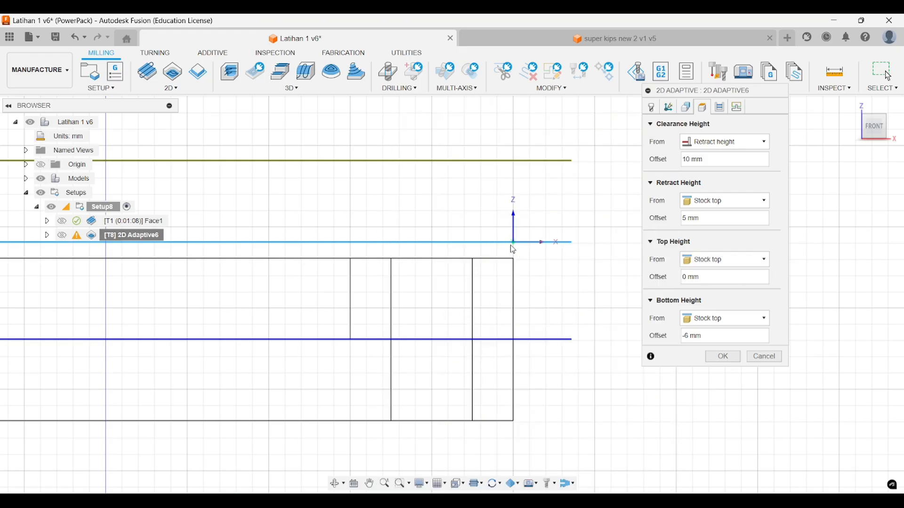
{"action": "middle_click_drag", "start_coordinate": [484, 253], "coordinate": [563, 258]}
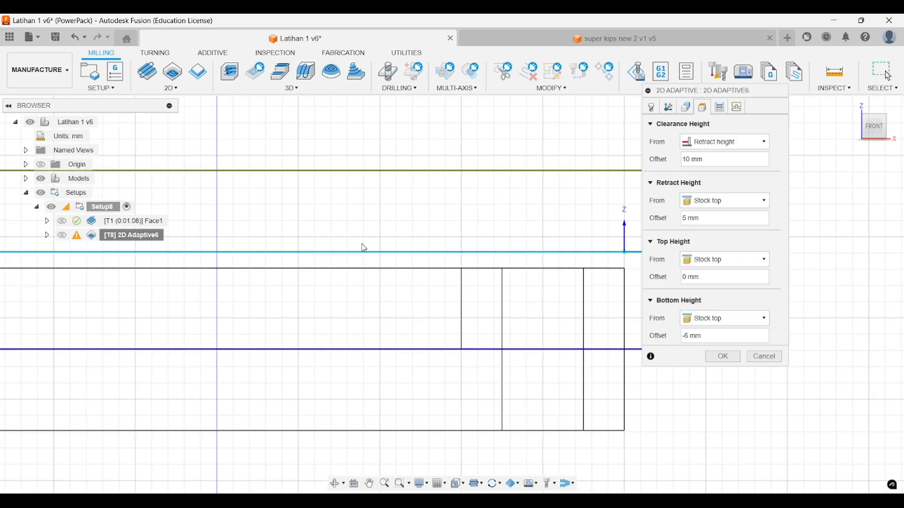
{"action": "middle_click_drag", "start_coordinate": [248, 238], "coordinate": [216, 243]}
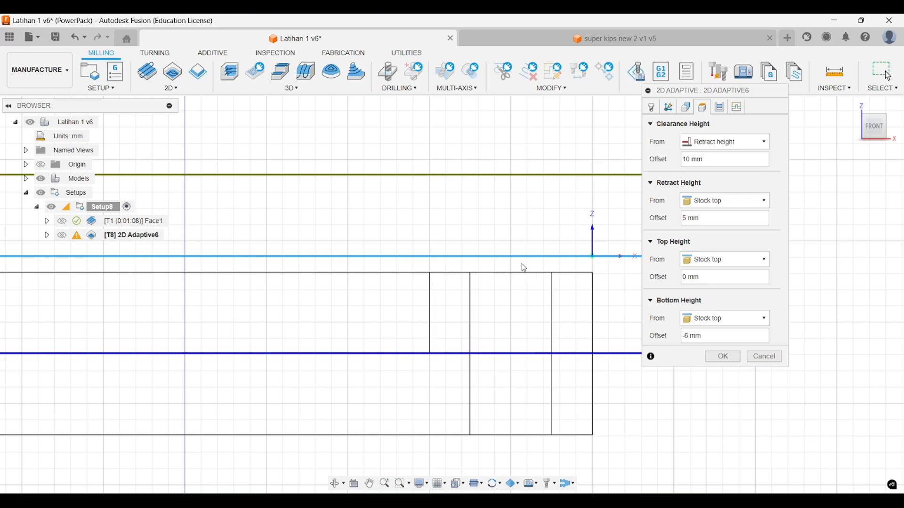
{"action": "middle_click_drag", "start_coordinate": [520, 267], "coordinate": [493, 264]}
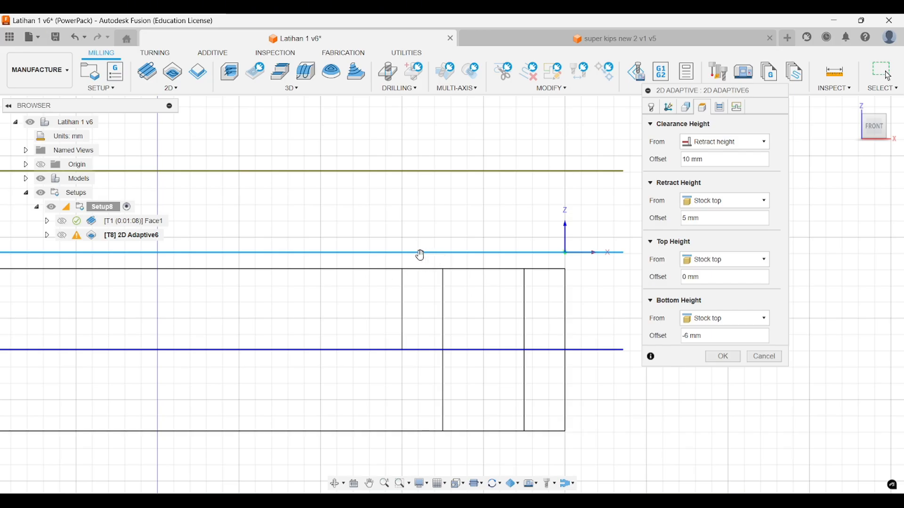
Set the Top Height offset from the stock top to -1 mm and check the plane against the plate's top face.
{"action": "double_click", "coordinate": [685, 278]}
{"action": "type", "text": "-1"}
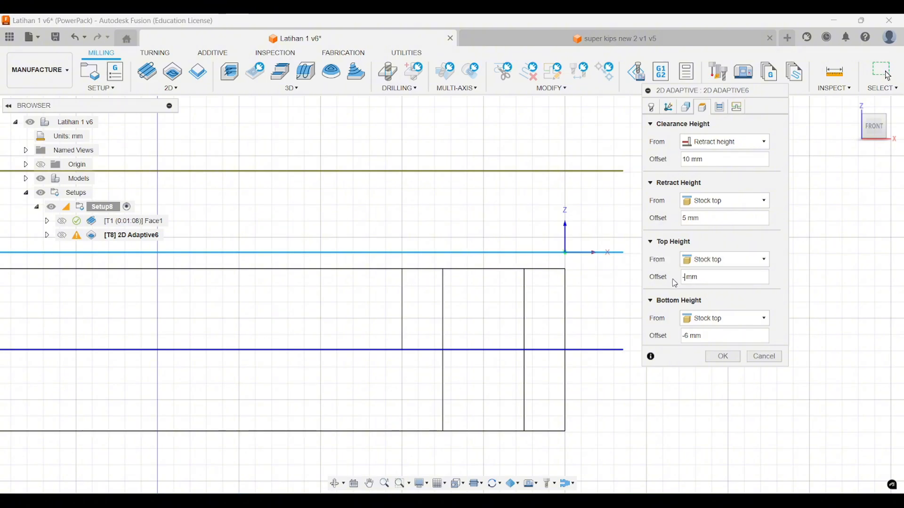
{"action": "scroll", "coordinate": [518, 264], "scroll_direction": "down", "scroll_amount": 5}
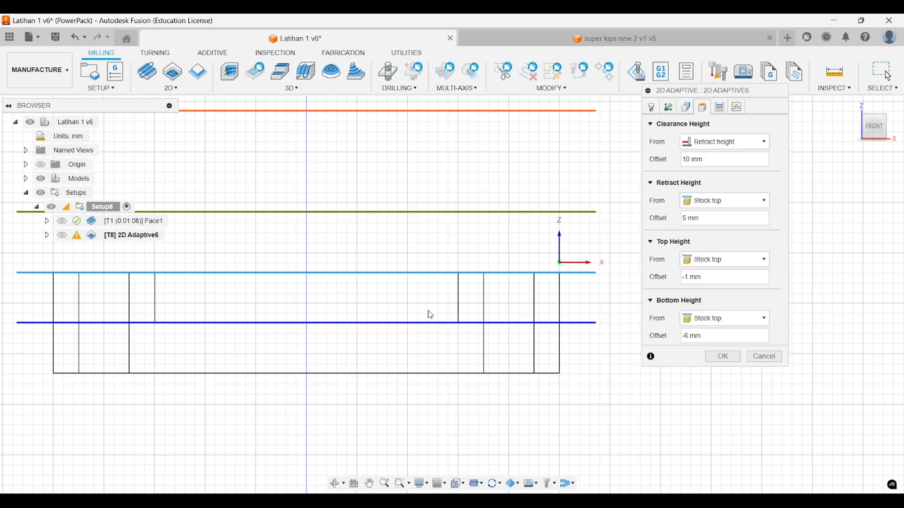
{"action": "middle_click_drag", "start_coordinate": [428, 313], "coordinate": [420, 327]}
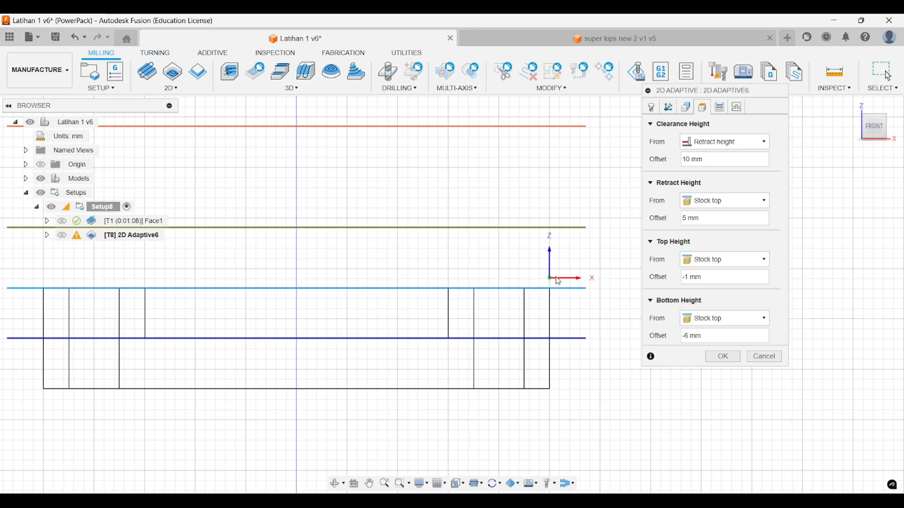
Change the model's visual style from wireframe to Shaded with Visible Edges Only in a 3D view.
{"action": "scroll", "coordinate": [550, 282], "scroll_direction": "up", "scroll_amount": 3}
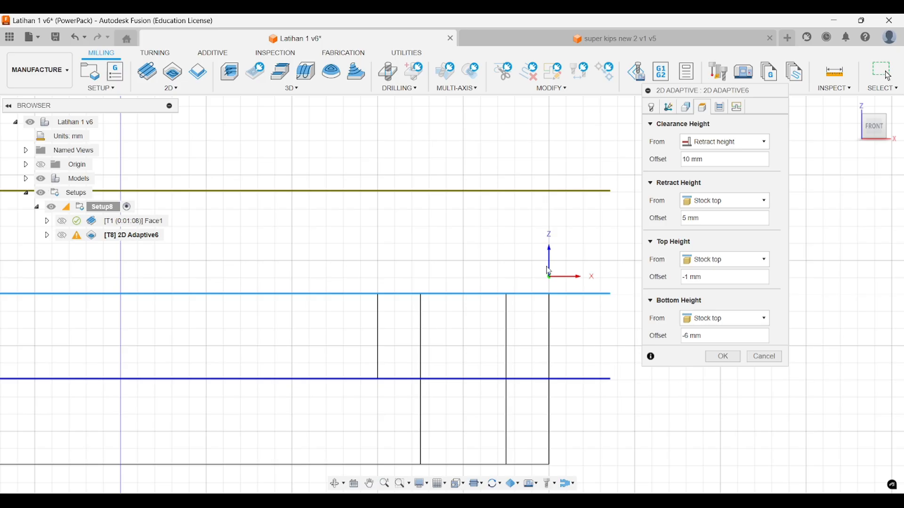
{"action": "scroll", "coordinate": [540, 263], "scroll_direction": "down", "scroll_amount": 3}
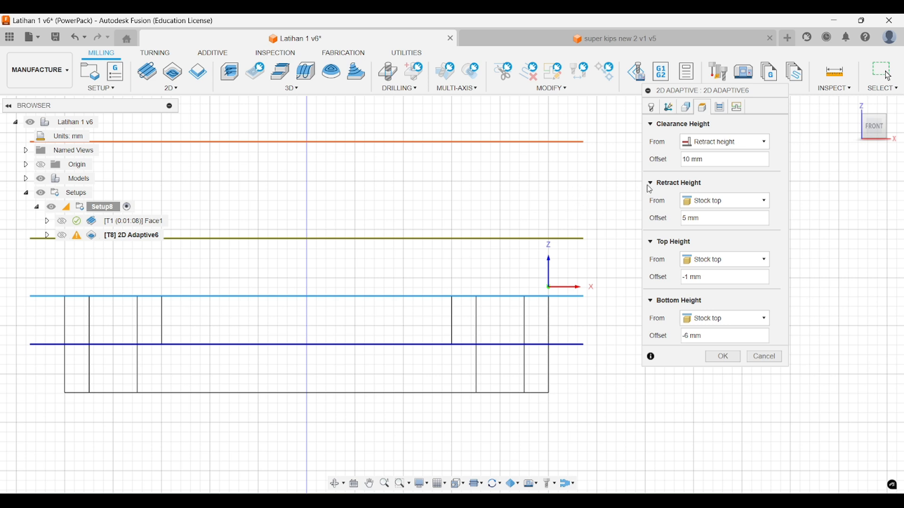
{"action": "left_click", "coordinate": [721, 107]}
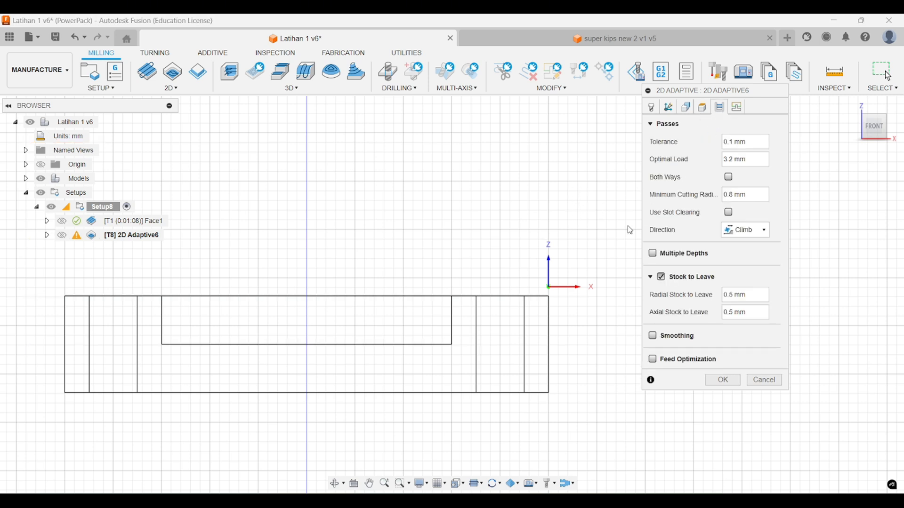
{"action": "left_click", "coordinate": [422, 484]}
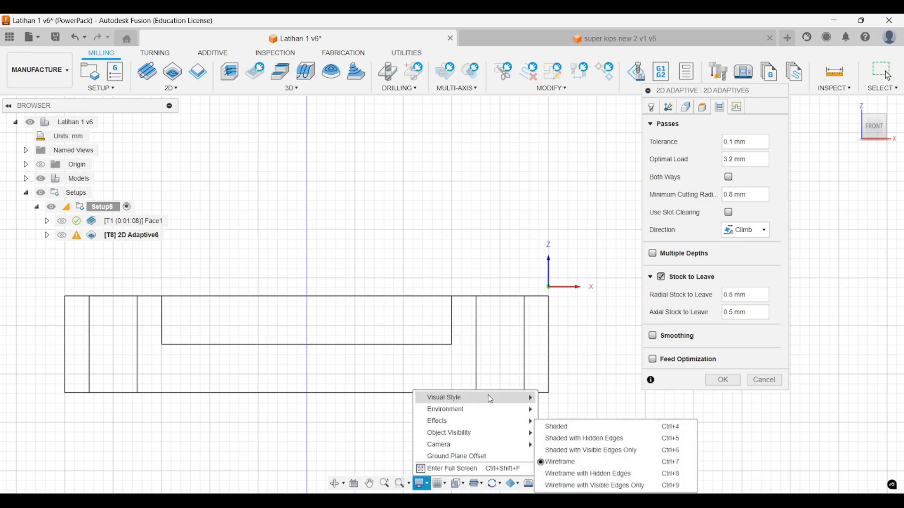
{"action": "mouse_move", "coordinate": [522, 404]}
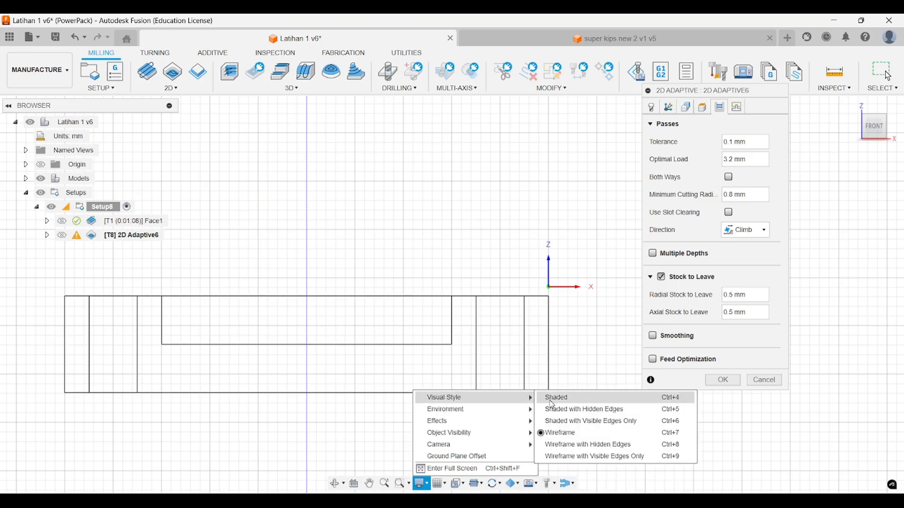
{"action": "left_click", "coordinate": [565, 398]}
{"action": "key", "text": "F6"}
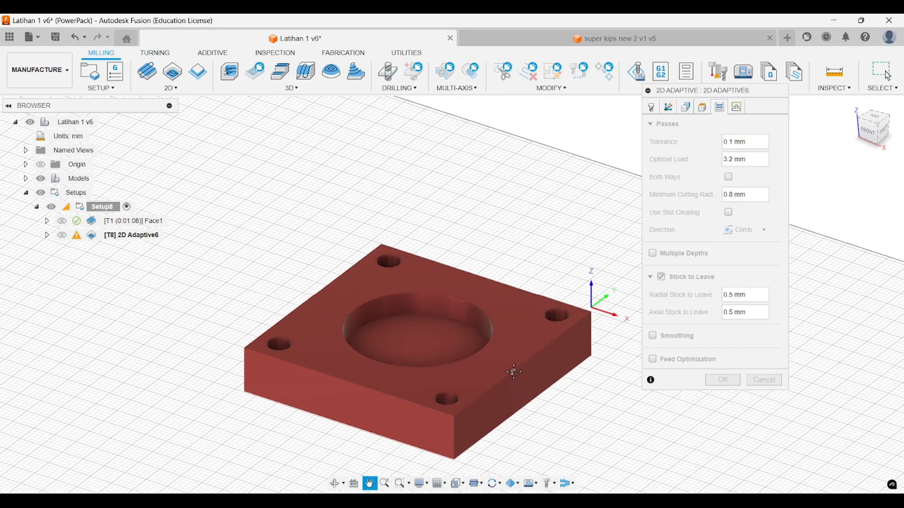
{"action": "left_click", "coordinate": [703, 107]}
{"action": "left_click", "coordinate": [720, 107]}
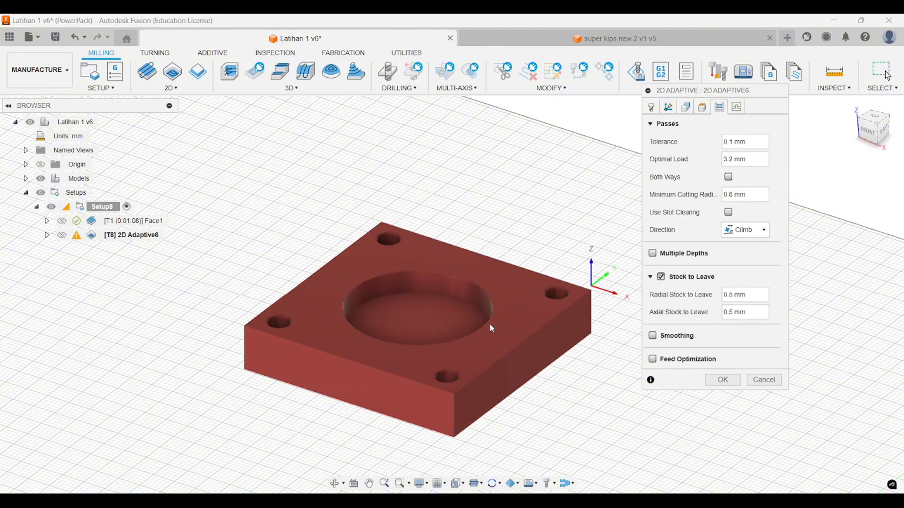
{"action": "left_click", "coordinate": [422, 484]}
{"action": "mouse_move", "coordinate": [454, 397]}
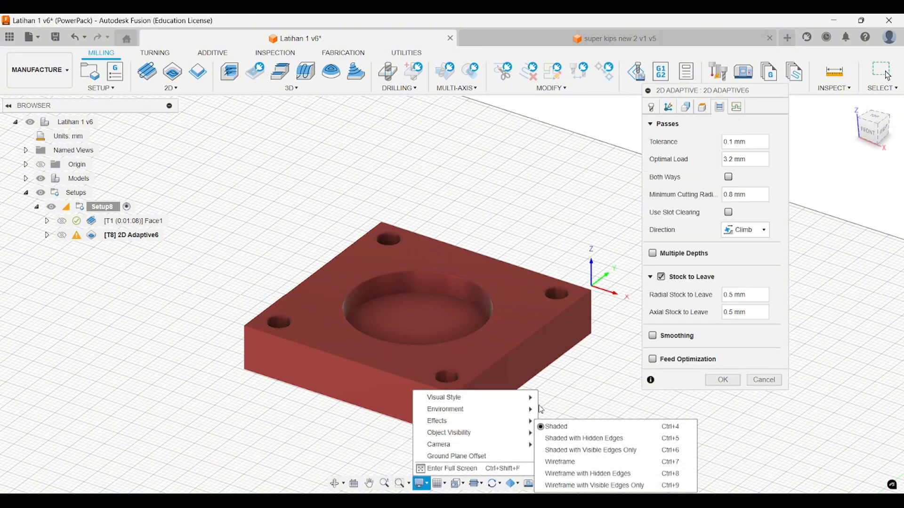
{"action": "left_click", "coordinate": [550, 451]}
{"action": "scroll", "coordinate": [502, 287], "scroll_direction": "up", "scroll_amount": 3}
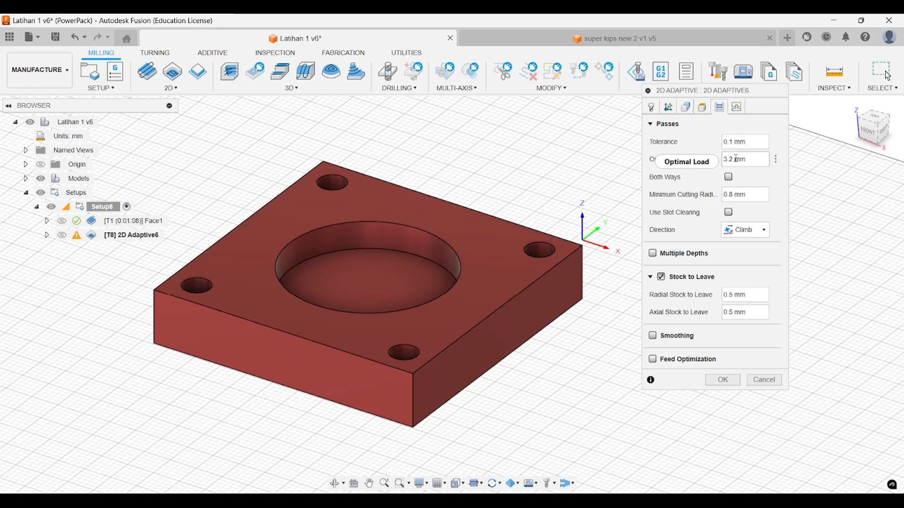
Set the 2D Adaptive operation's Optimal Load to 0.8 mm.
{"action": "mouse_move", "coordinate": [736, 159]}
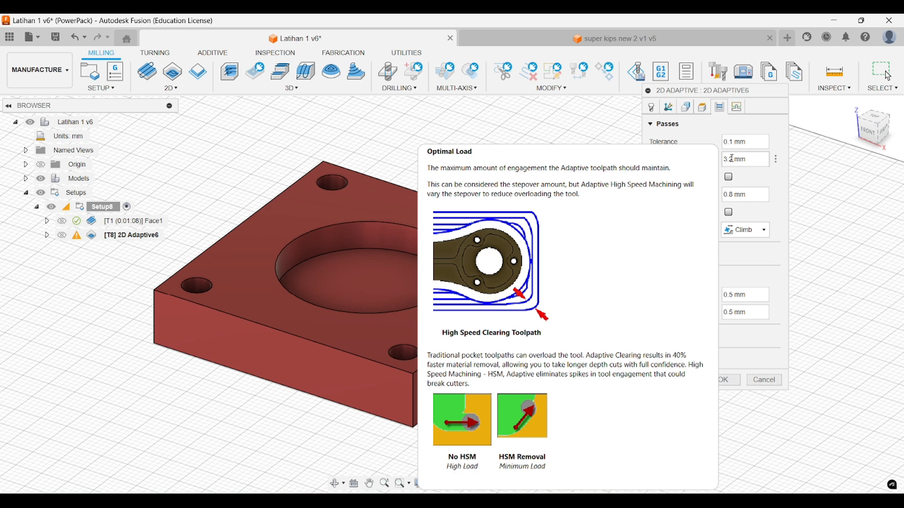
{"action": "double_click", "coordinate": [735, 159]}
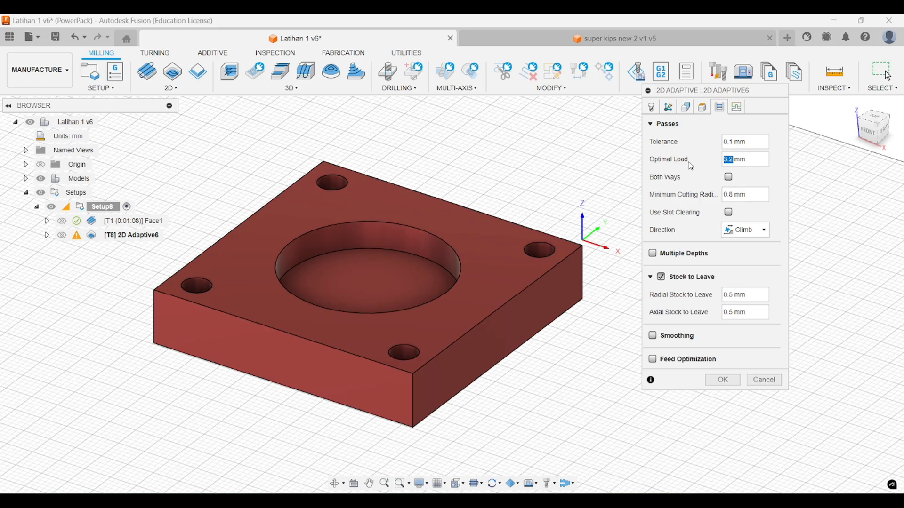
{"action": "type", "text": "0.8"}
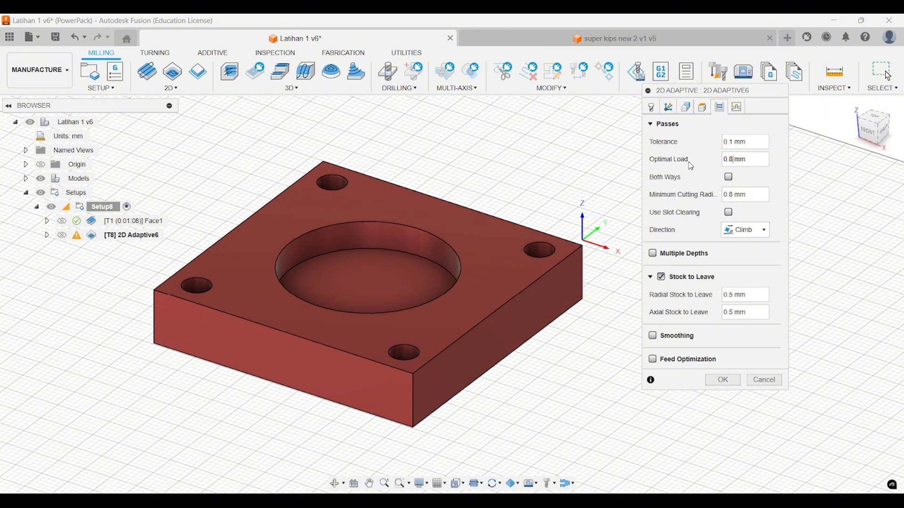
Set the 8 mm flat endmill's Cutting Feedrate to 8000 mm/min and return to the pass settings.
{"action": "left_click", "coordinate": [651, 108]}
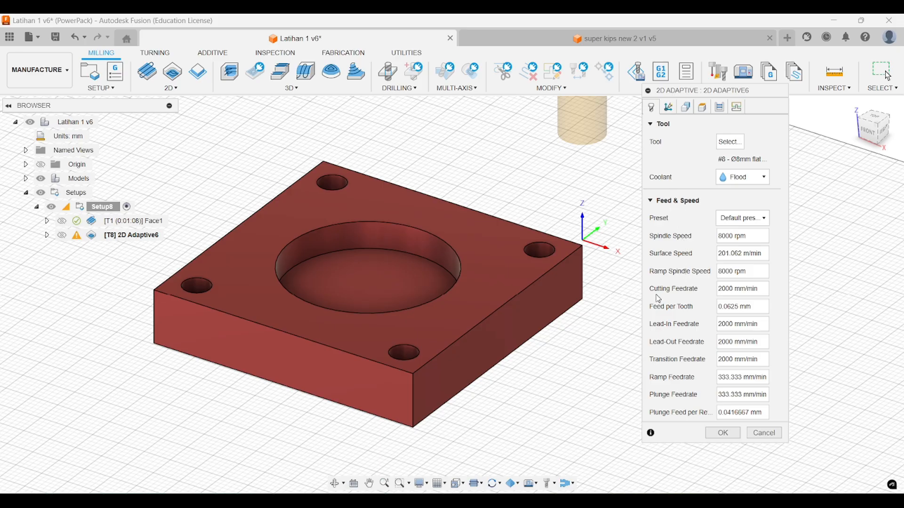
{"action": "left_click_drag", "start_coordinate": [723, 291], "coordinate": [703, 295]}
{"action": "type", "text": "8"}
{"action": "left_click", "coordinate": [717, 106]}
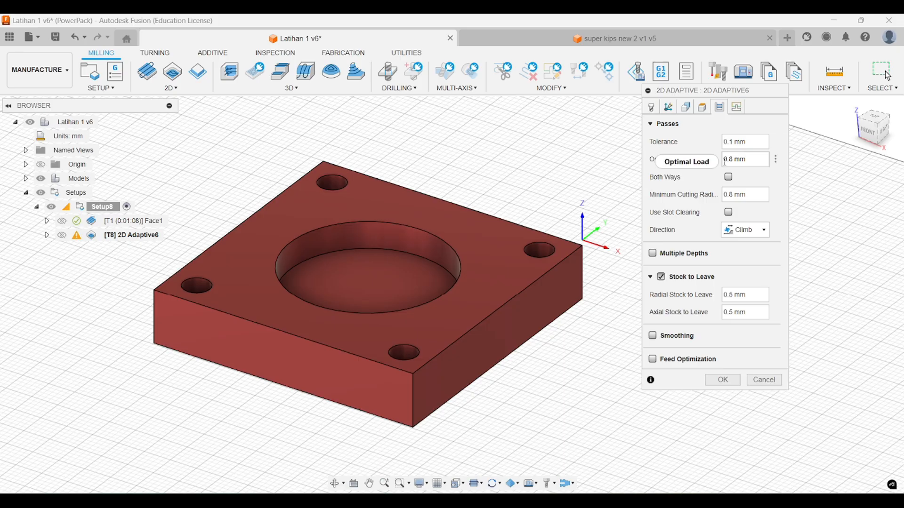
Enable Multiple Depths, check the operation heights, and set the Maximum Roughing Stepdown to 2.5 mm.
{"action": "mouse_move", "coordinate": [725, 163]}
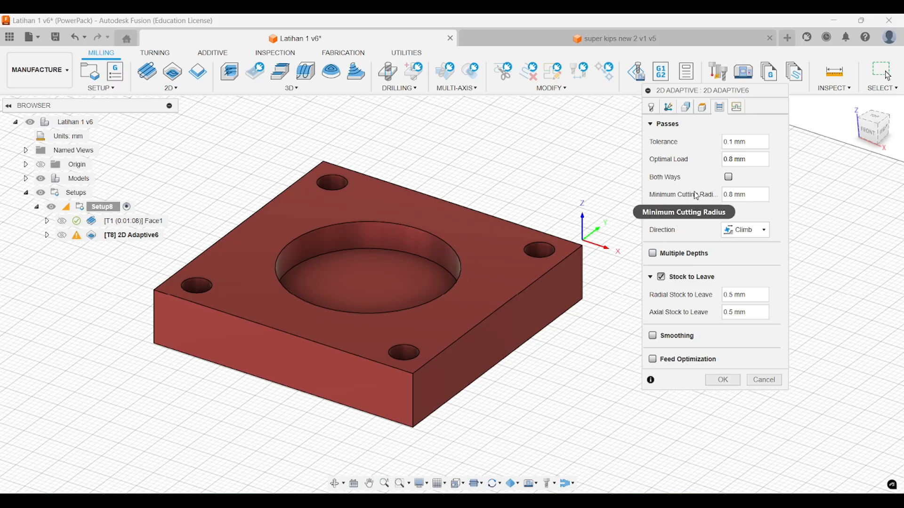
{"action": "mouse_move", "coordinate": [736, 195]}
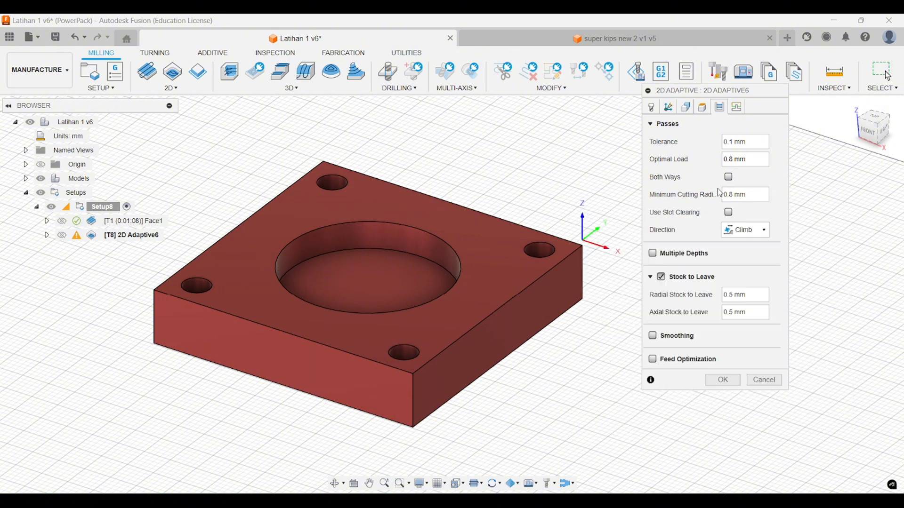
{"action": "mouse_move", "coordinate": [729, 184]}
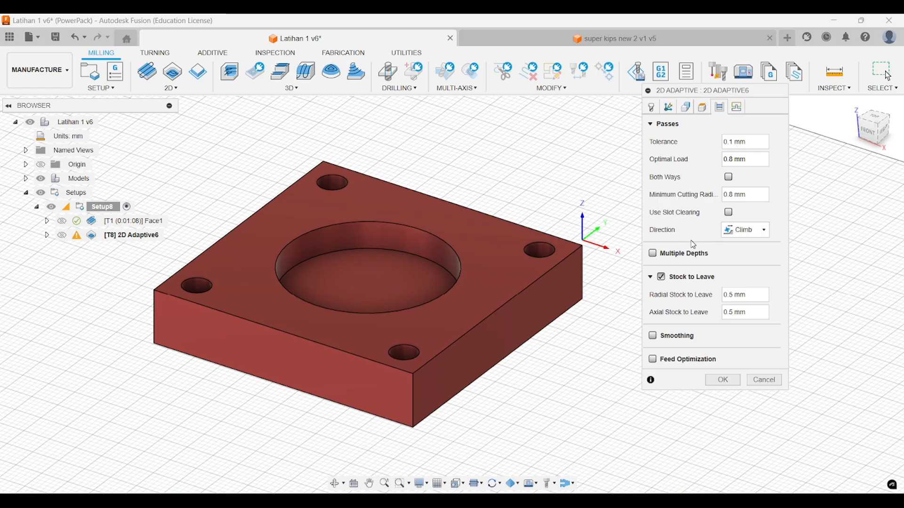
{"action": "left_click", "coordinate": [652, 254]}
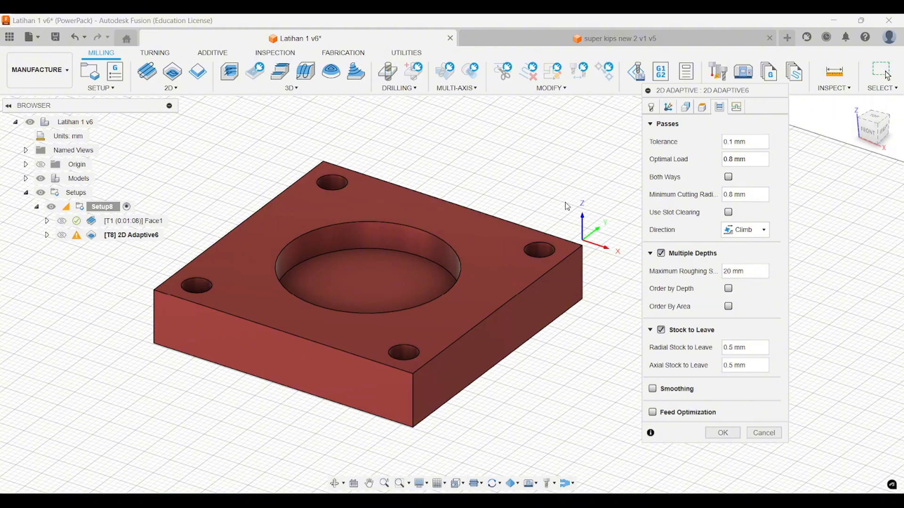
{"action": "left_click", "coordinate": [706, 111]}
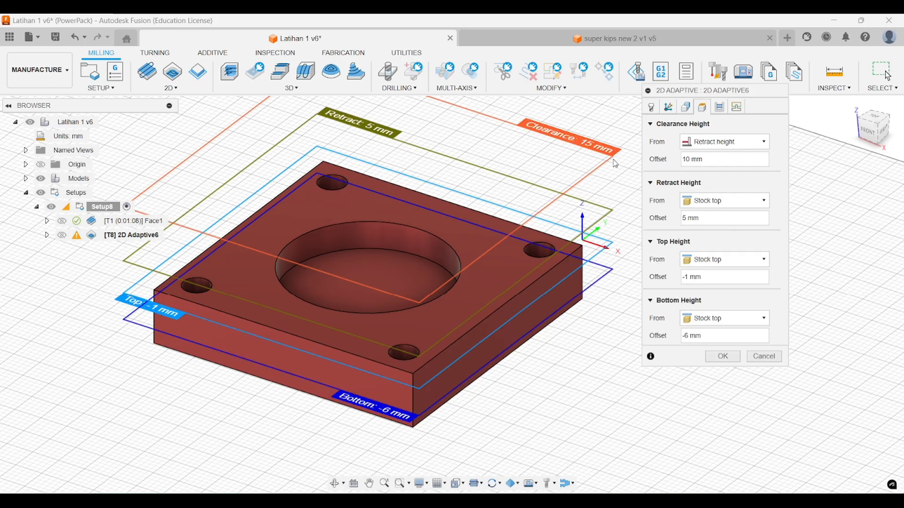
{"action": "left_click", "coordinate": [718, 109]}
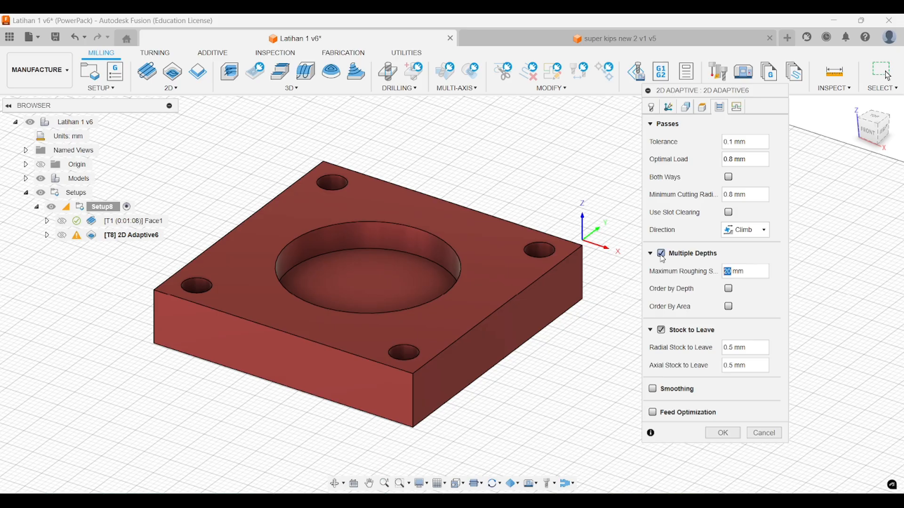
{"action": "mouse_move", "coordinate": [662, 258]}
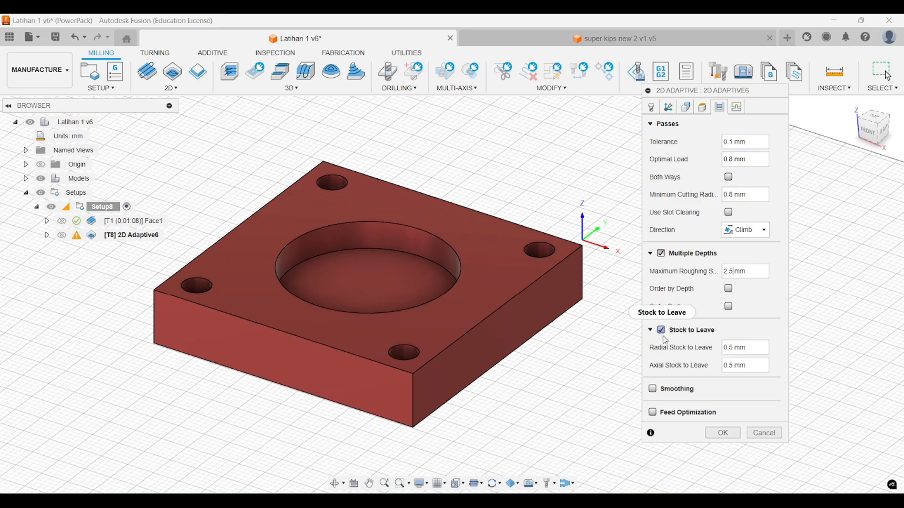
Try an Axial Stock to Leave of 1 mm, and set it back to 0.5 mm.
{"action": "mouse_move", "coordinate": [664, 336]}
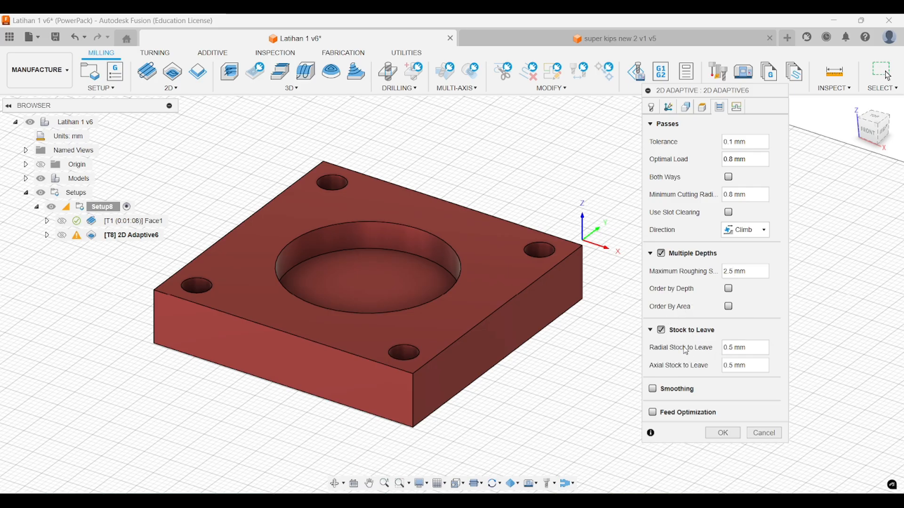
{"action": "mouse_move", "coordinate": [727, 349]}
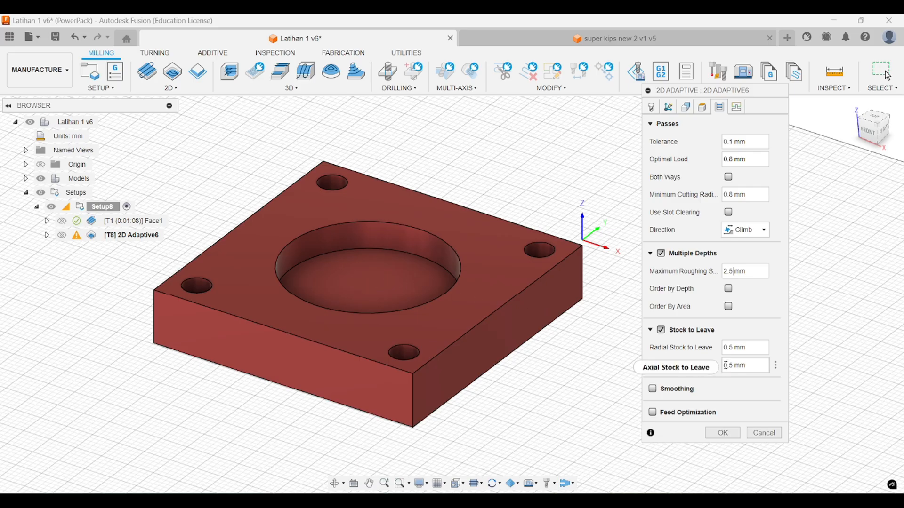
{"action": "mouse_move", "coordinate": [726, 366]}
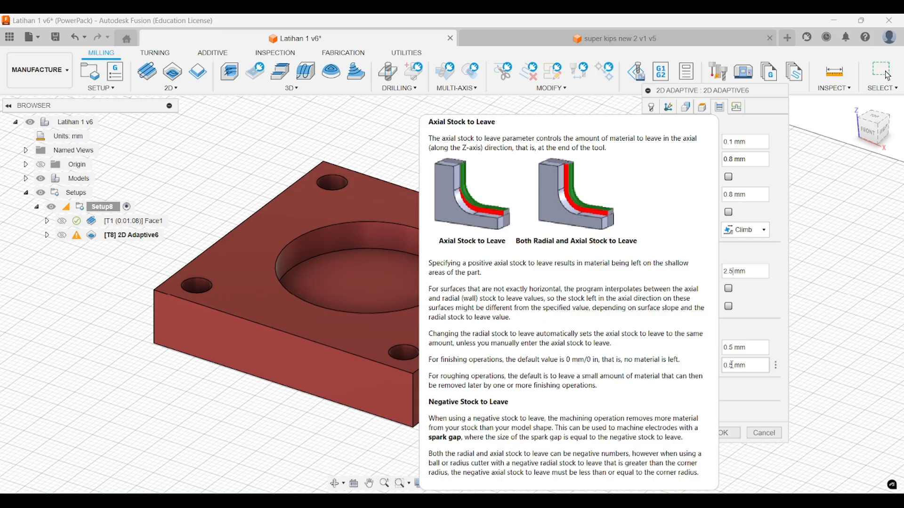
{"action": "left_click_drag", "start_coordinate": [730, 365], "coordinate": [714, 371]}
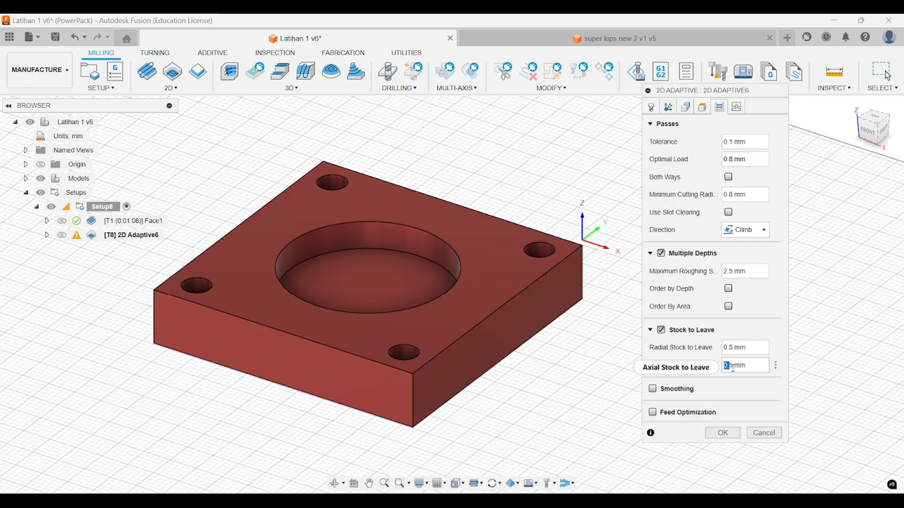
{"action": "type", "text": "1"}
{"action": "key", "text": "Delete"}
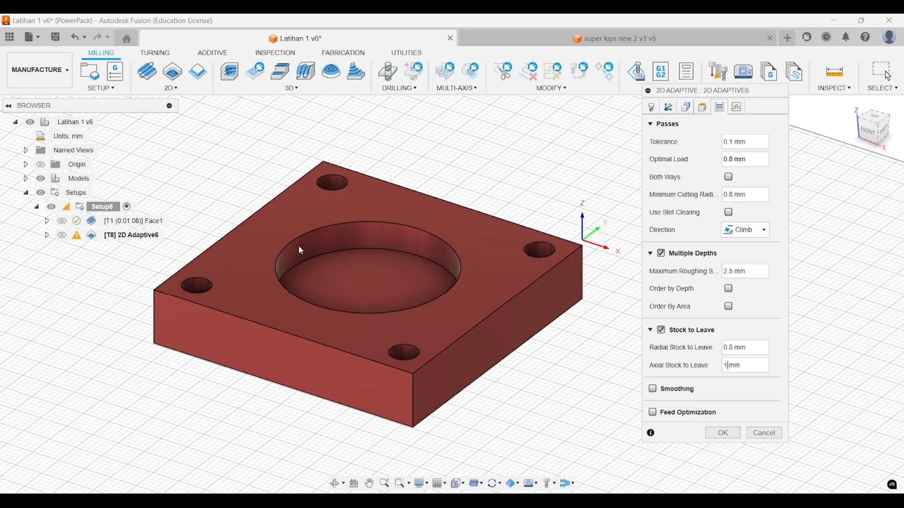
{"action": "middle_click_drag", "start_coordinate": [360, 310], "coordinate": [403, 278], "text": "shift"}
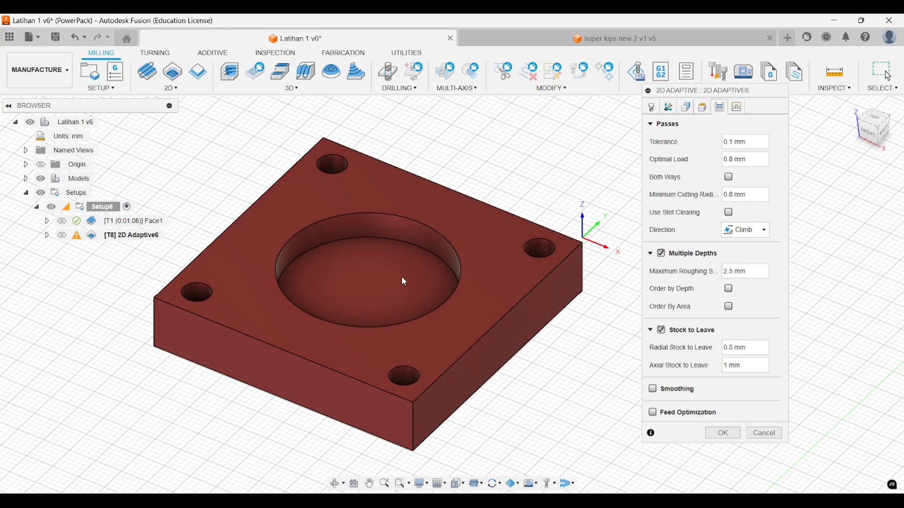
{"action": "double_click", "coordinate": [727, 366]}
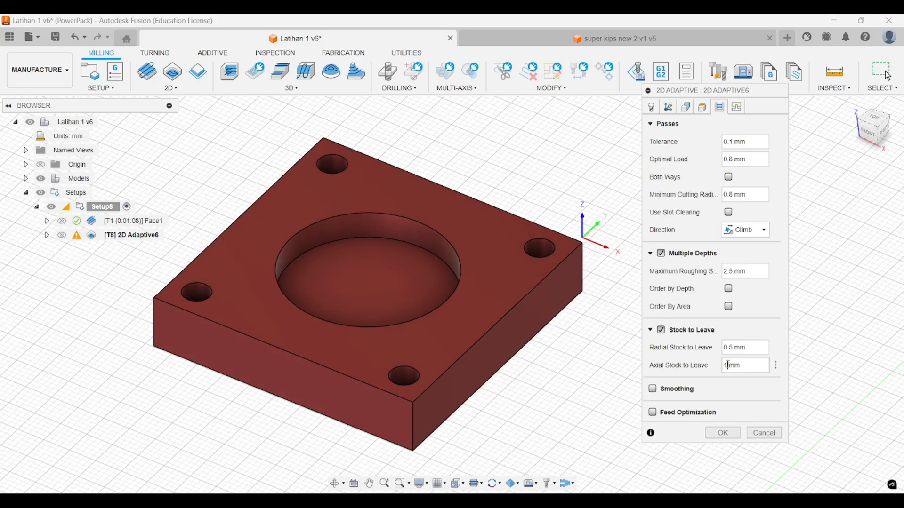
{"action": "type", "text": "0.5"}
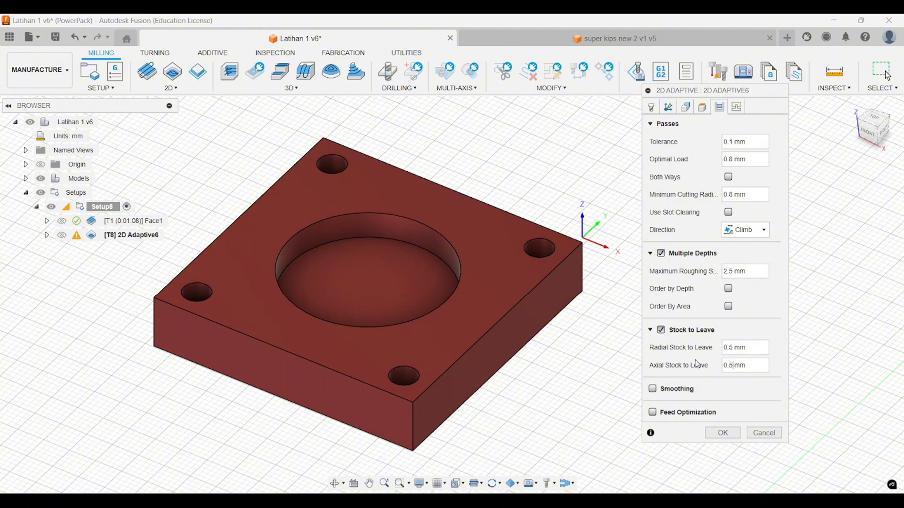
Review the linking, lead and ramp settings, and generate the 2D Adaptive toolpath.
{"action": "left_click", "coordinate": [736, 114]}
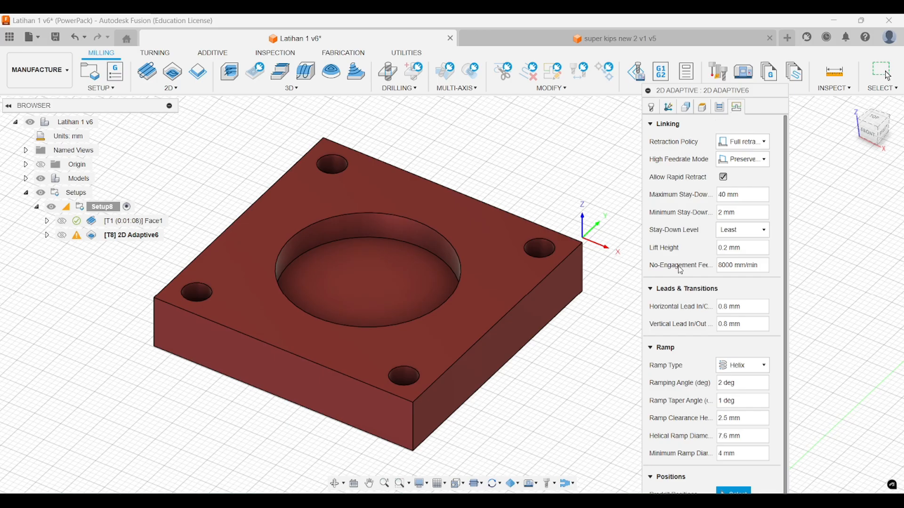
{"action": "left_click_drag", "start_coordinate": [729, 102], "coordinate": [749, 27]}
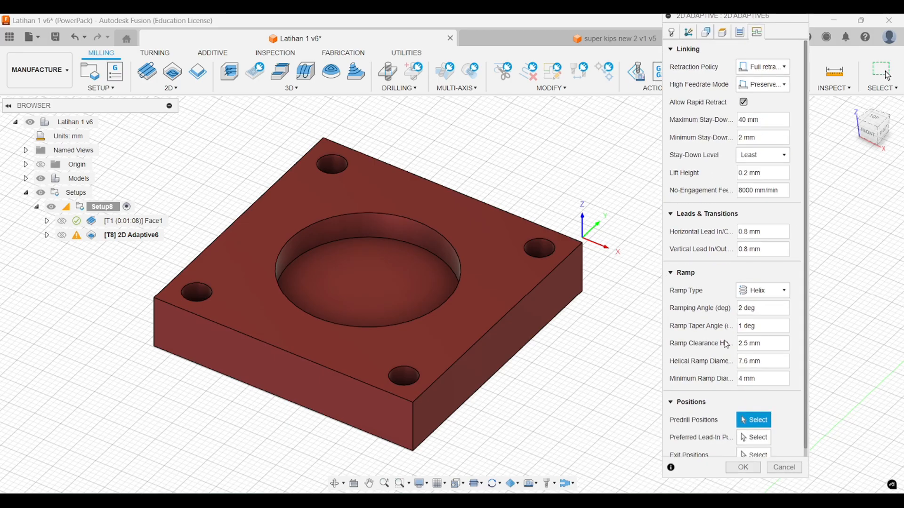
{"action": "left_click", "coordinate": [742, 468]}
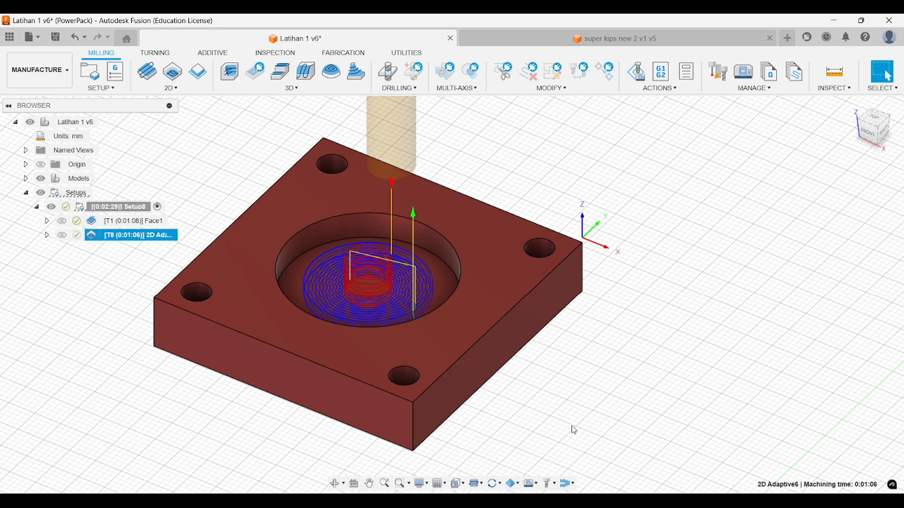
Examine the generated toolpath's helical entry, depth levels and clearance to the circular pocket's wall.
{"action": "middle_click_drag", "start_coordinate": [564, 365], "coordinate": [603, 374]}
{"action": "middle_click_drag", "start_coordinate": [518, 306], "coordinate": [499, 280], "text": "shift"}
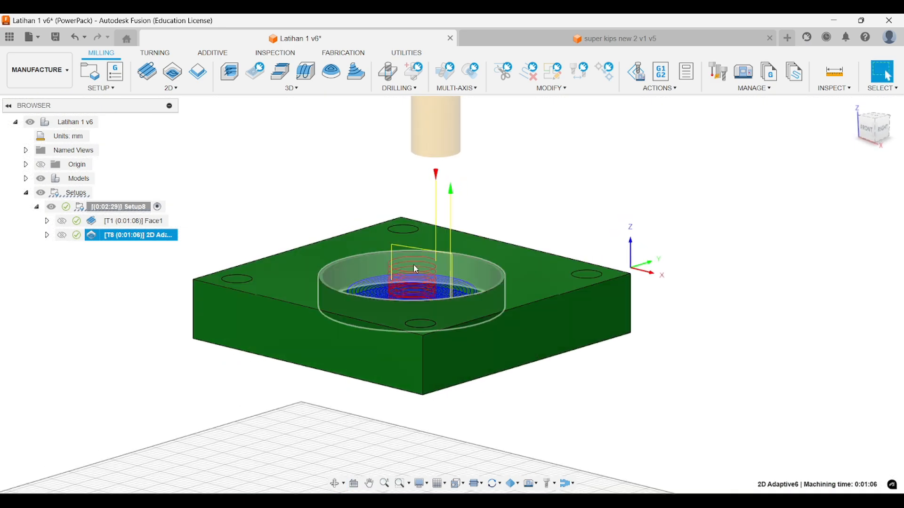
{"action": "scroll", "coordinate": [415, 269], "scroll_direction": "up", "scroll_amount": 3}
{"action": "middle_click_drag", "start_coordinate": [419, 270], "coordinate": [508, 264]}
{"action": "middle_click_drag", "start_coordinate": [559, 289], "coordinate": [521, 322], "text": "shift"}
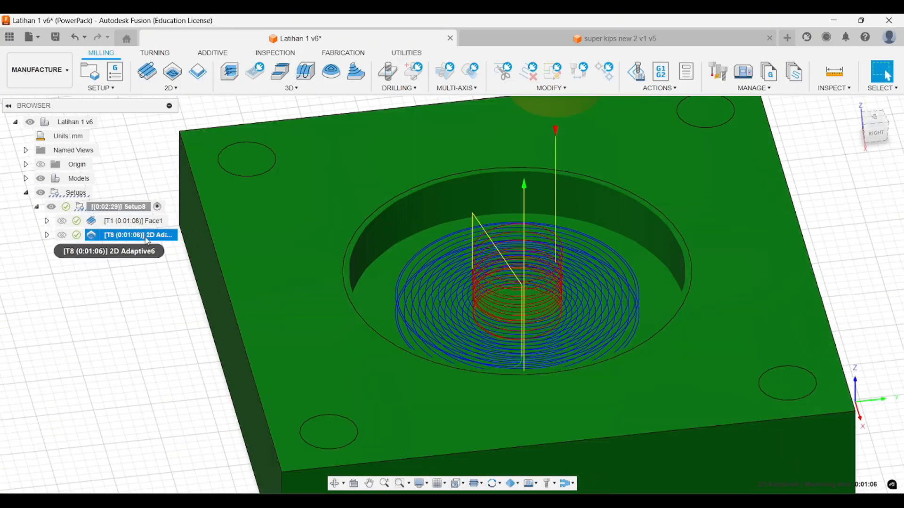
{"action": "scroll", "coordinate": [332, 283], "scroll_direction": "up", "scroll_amount": 3}
{"action": "mouse_move", "coordinate": [361, 326]}
{"action": "middle_mouse_down", "text": "shift"}
{"action": "mouse_move", "coordinate": [364, 303]}
{"action": "mouse_move", "coordinate": [369, 313]}
{"action": "middle_mouse_up", "text": "shift"}
{"action": "scroll", "coordinate": [401, 323], "scroll_direction": "up", "scroll_amount": 3}
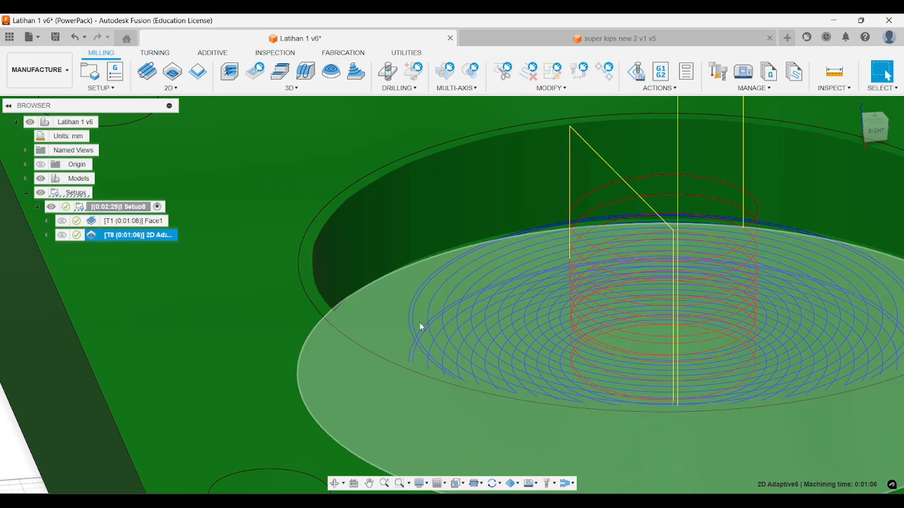
Examine the gap between the adaptive passes and the circular pocket's wall and floor from several angles.
{"action": "scroll", "coordinate": [419, 302], "scroll_direction": "down", "scroll_amount": 3}
{"action": "middle_click_drag", "start_coordinate": [446, 337], "coordinate": [414, 379], "text": "shift"}
{"action": "scroll", "coordinate": [375, 284], "scroll_direction": "down", "scroll_amount": 5}
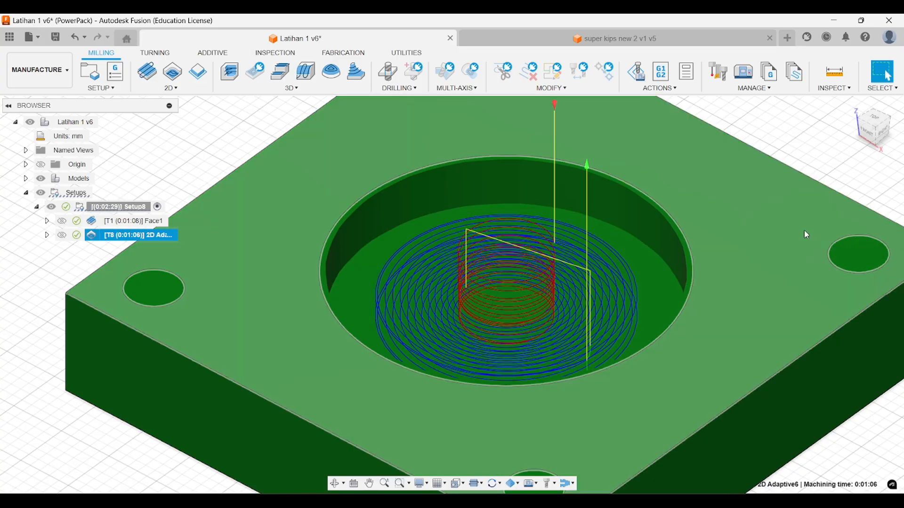
{"action": "scroll", "coordinate": [510, 268], "scroll_direction": "up", "scroll_amount": 3}
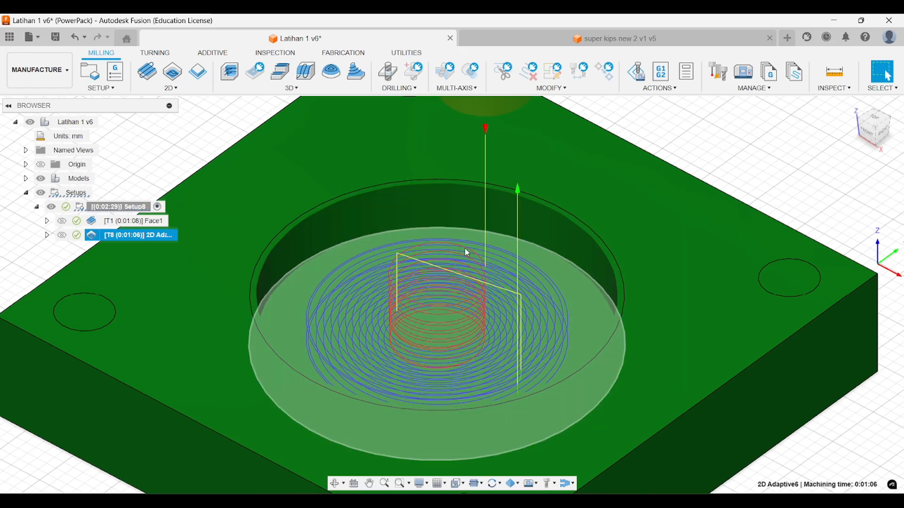
{"action": "middle_click_drag", "start_coordinate": [361, 384], "coordinate": [391, 347], "text": "shift"}
{"action": "middle_click_drag", "start_coordinate": [426, 299], "coordinate": [418, 329], "text": "shift"}
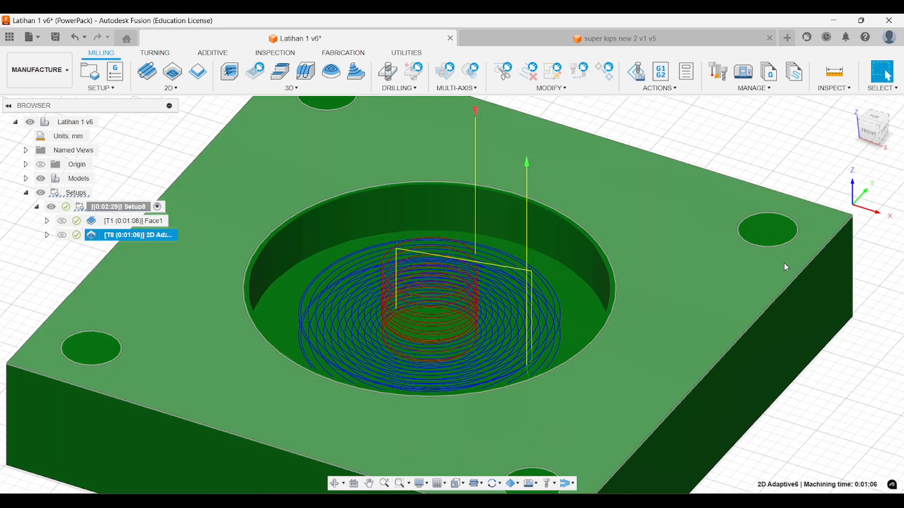
{"action": "middle_click_drag", "start_coordinate": [773, 238], "coordinate": [666, 270]}
{"action": "scroll", "coordinate": [510, 306], "scroll_direction": "up", "scroll_amount": 2}
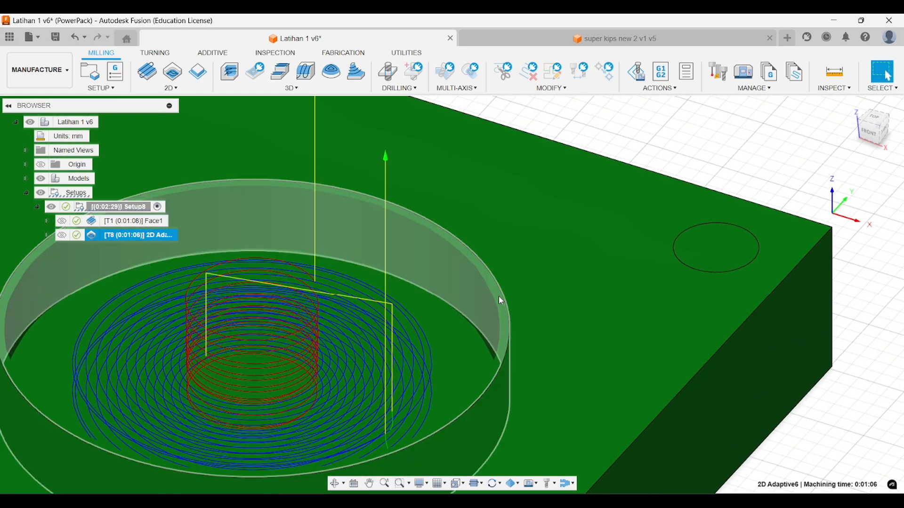
{"action": "scroll", "coordinate": [504, 301], "scroll_direction": "up", "scroll_amount": 2}
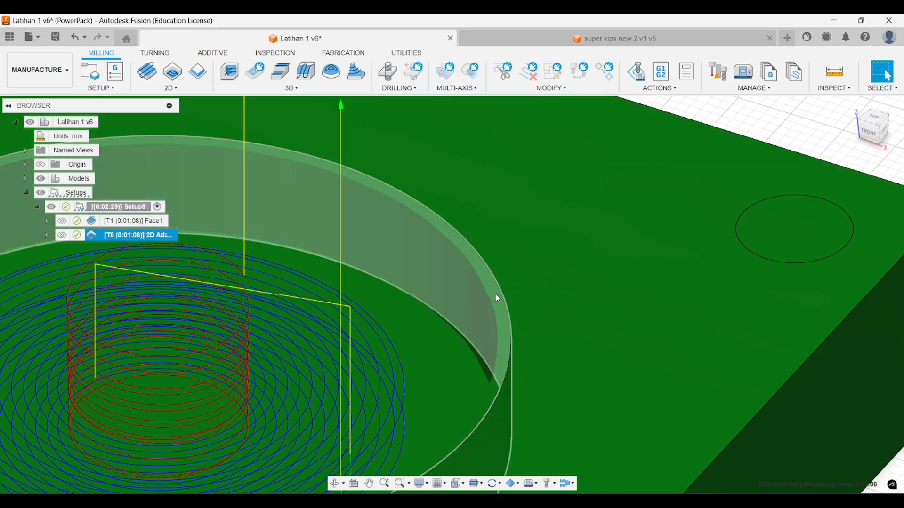
{"action": "scroll", "coordinate": [513, 282], "scroll_direction": "down", "scroll_amount": 4}
{"action": "middle_click_drag", "start_coordinate": [522, 280], "coordinate": [543, 278]}
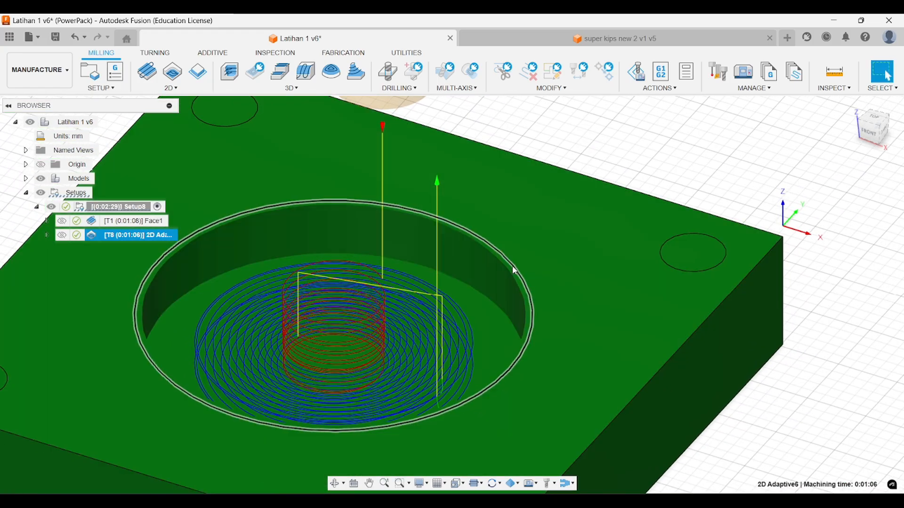
{"action": "scroll", "coordinate": [549, 252], "scroll_direction": "down", "scroll_amount": 2}
Turn off Stock to Leave in the 2D Adaptive operation, regenerate it and check how close the passes run to the wall.
{"action": "right_click", "coordinate": [99, 239]}
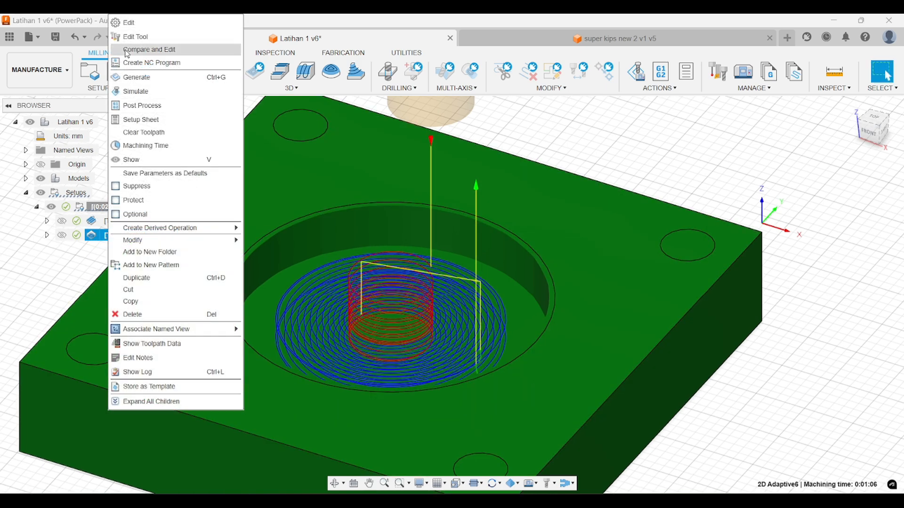
{"action": "left_click", "coordinate": [123, 22]}
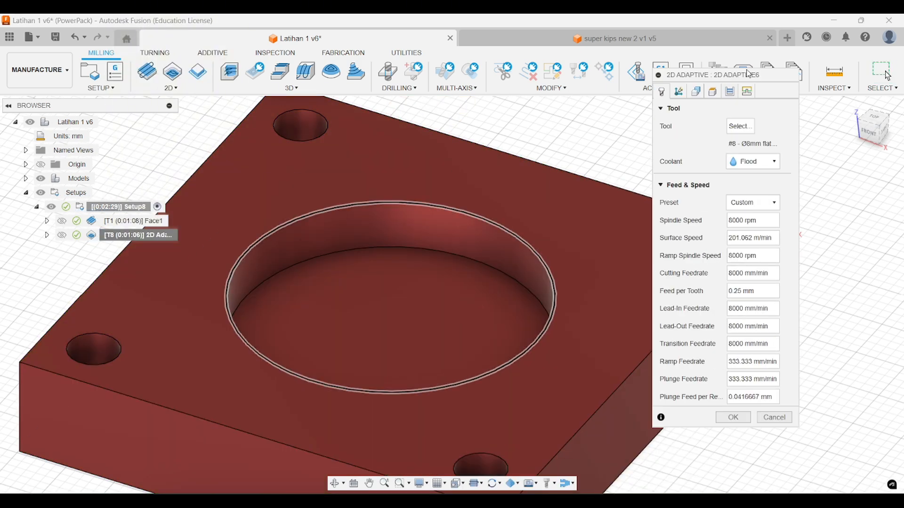
{"action": "left_click", "coordinate": [800, 27]}
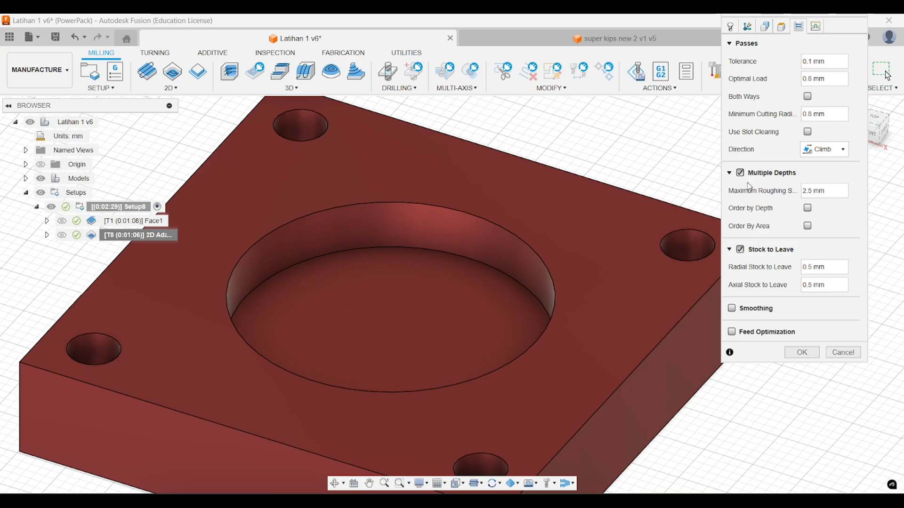
{"action": "left_click", "coordinate": [741, 250]}
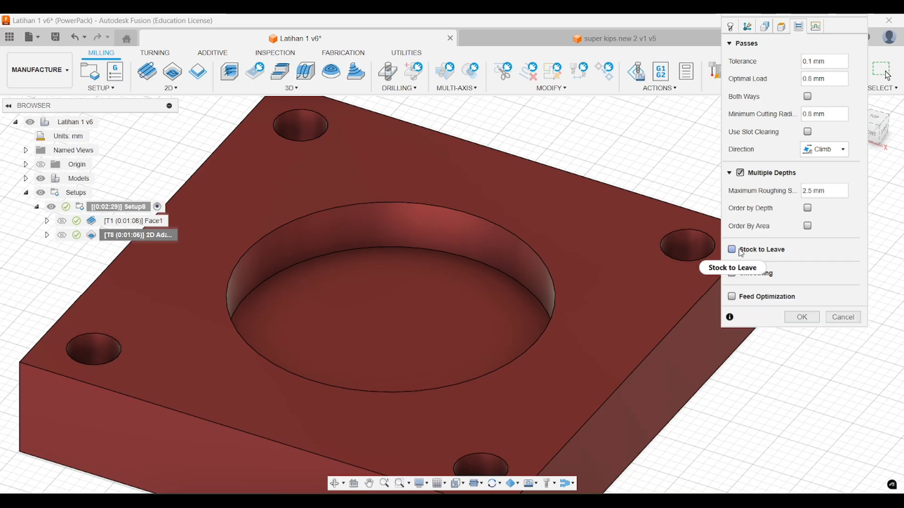
{"action": "left_click", "coordinate": [802, 353]}
{"action": "scroll", "coordinate": [482, 231], "scroll_direction": "up", "scroll_amount": 2}
{"action": "scroll", "coordinate": [482, 232], "scroll_direction": "up", "scroll_amount": 2}
{"action": "middle_click_drag", "start_coordinate": [507, 220], "coordinate": [517, 196]}
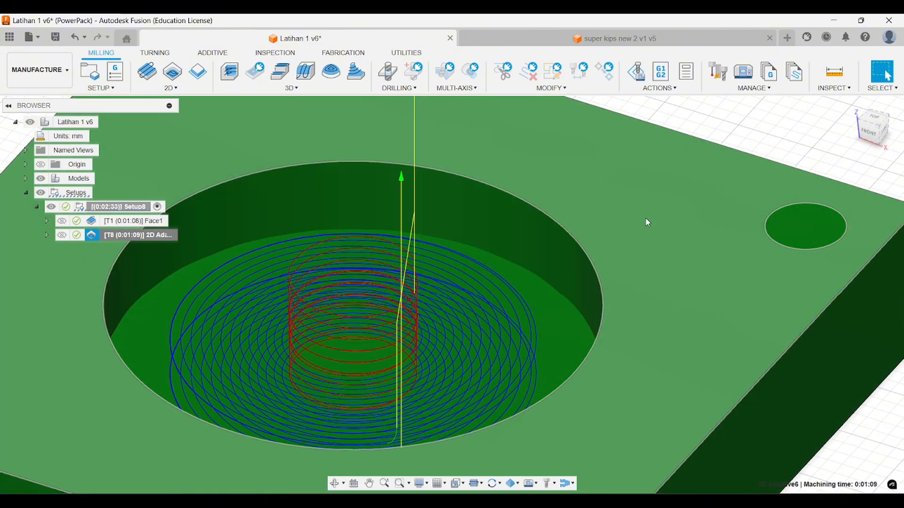
{"action": "middle_click_drag", "start_coordinate": [652, 238], "coordinate": [651, 243]}
{"action": "middle_click_drag", "start_coordinate": [789, 130], "coordinate": [676, 216], "text": "shift"}
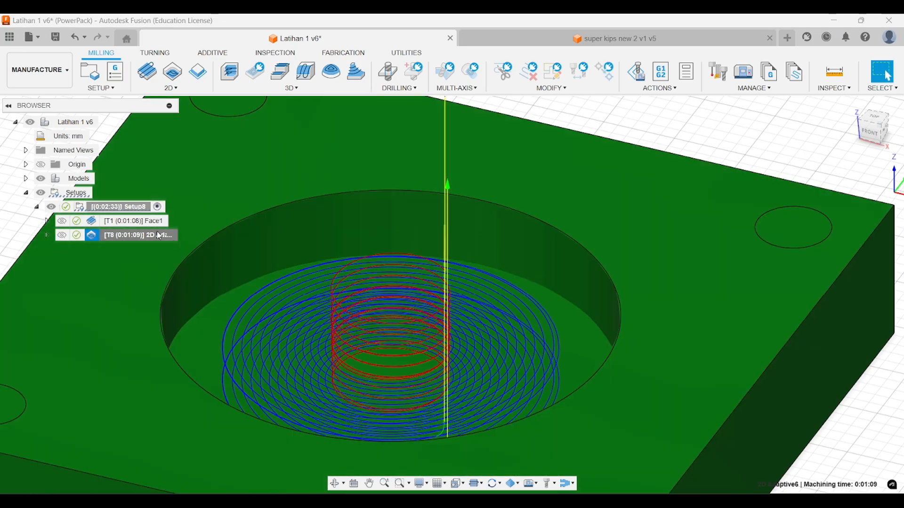
Turn Stock to Leave back on at 0.5 mm radial and axial, and regenerate the 2D Adaptive toolpath.
{"action": "right_click", "coordinate": [158, 235]}
{"action": "left_click", "coordinate": [201, 29]}
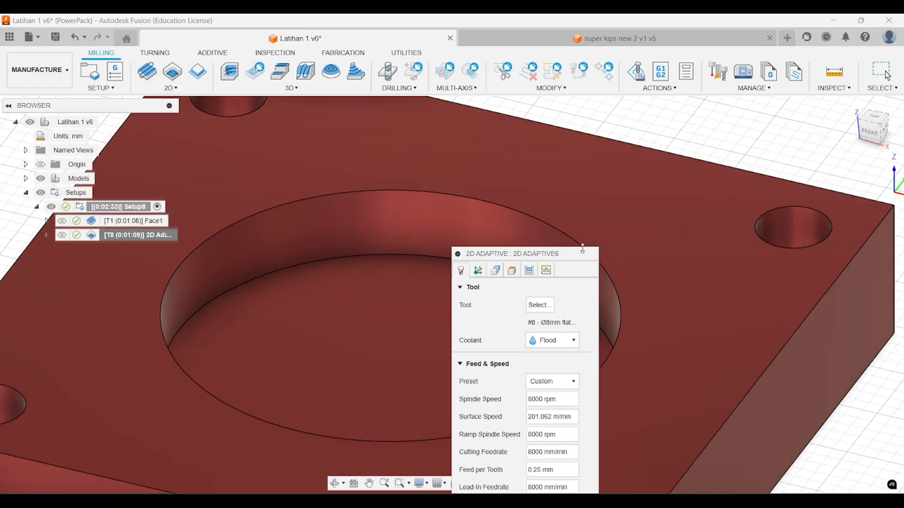
{"action": "left_click_drag", "start_coordinate": [581, 254], "coordinate": [816, 28]}
{"action": "left_click", "coordinate": [777, 32]}
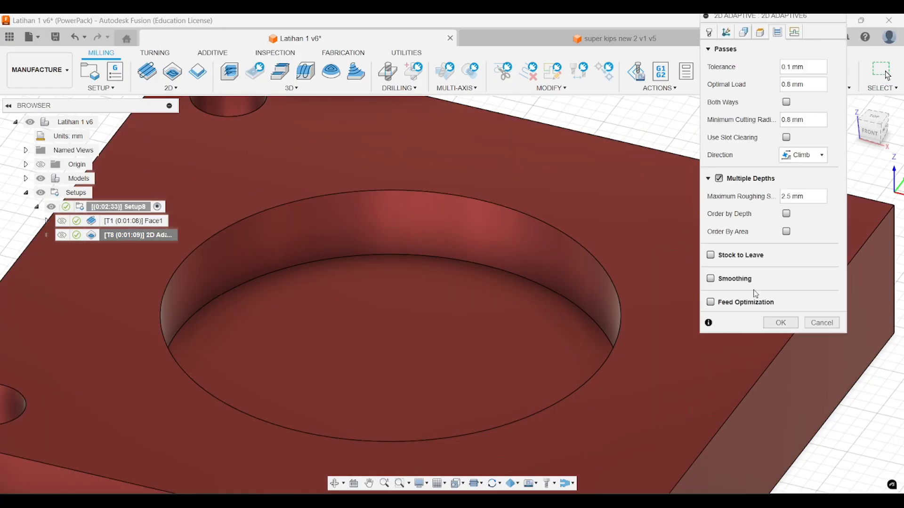
{"action": "left_click", "coordinate": [710, 255]}
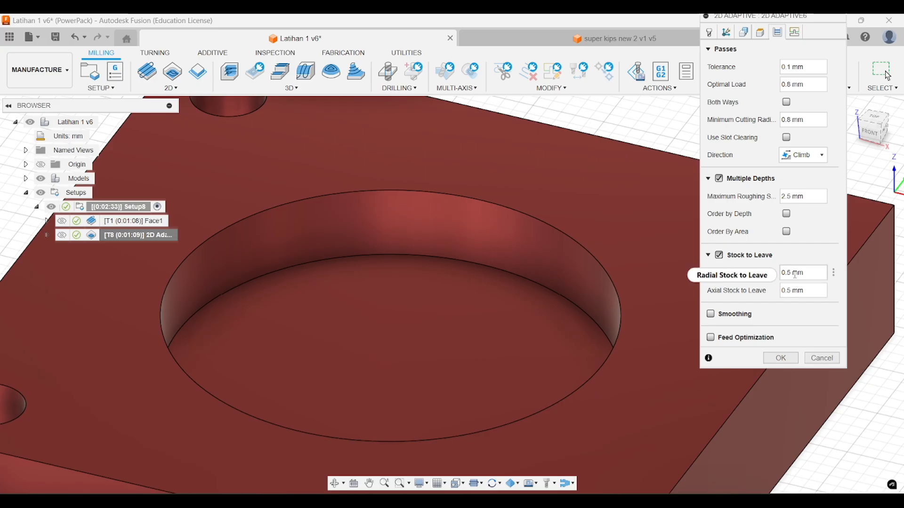
{"action": "left_click", "coordinate": [779, 358]}
Examine the helical ramp's start above the stock and the retract moves in the front view.
{"action": "scroll", "coordinate": [596, 223], "scroll_direction": "down", "scroll_amount": 5}
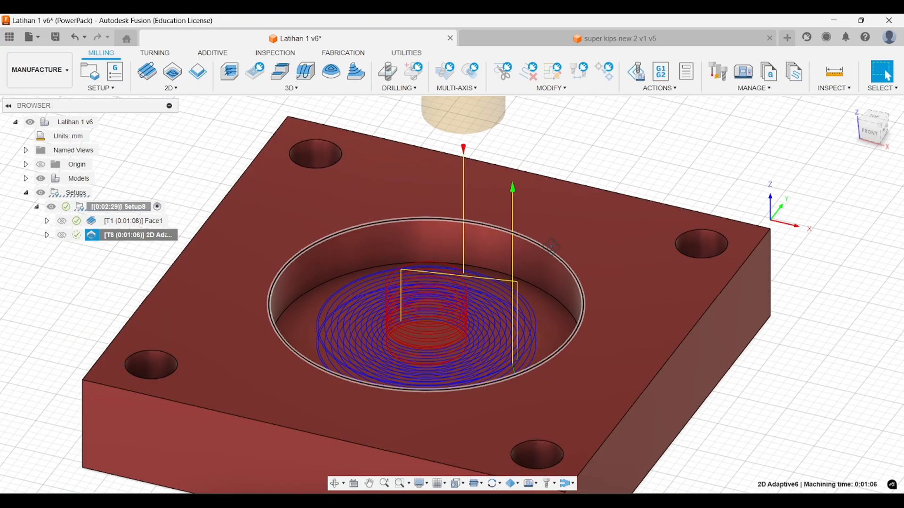
{"action": "mouse_move", "coordinate": [596, 222]}
{"action": "middle_mouse_down", "text": "shift"}
{"action": "mouse_move", "coordinate": [560, 217]}
{"action": "mouse_move", "coordinate": [531, 229]}
{"action": "mouse_move", "coordinate": [591, 221]}
{"action": "middle_mouse_up", "text": "shift"}
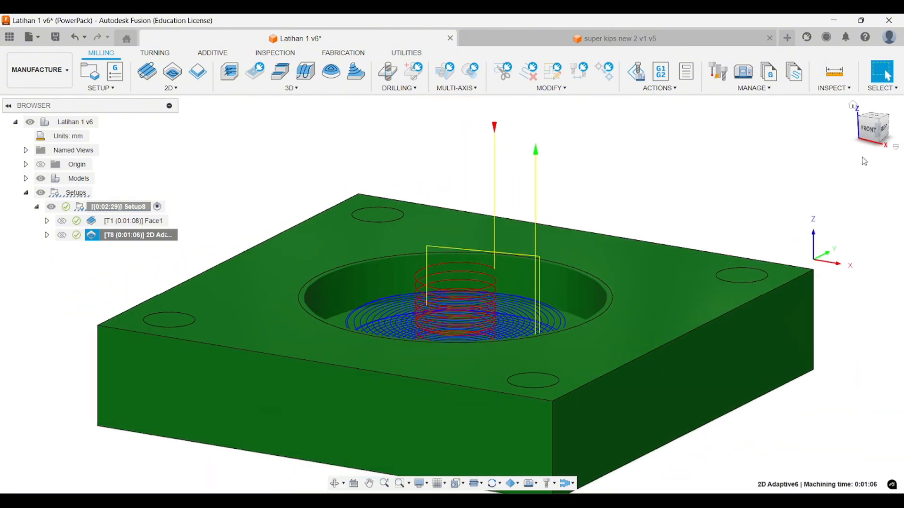
{"action": "left_click", "coordinate": [870, 130]}
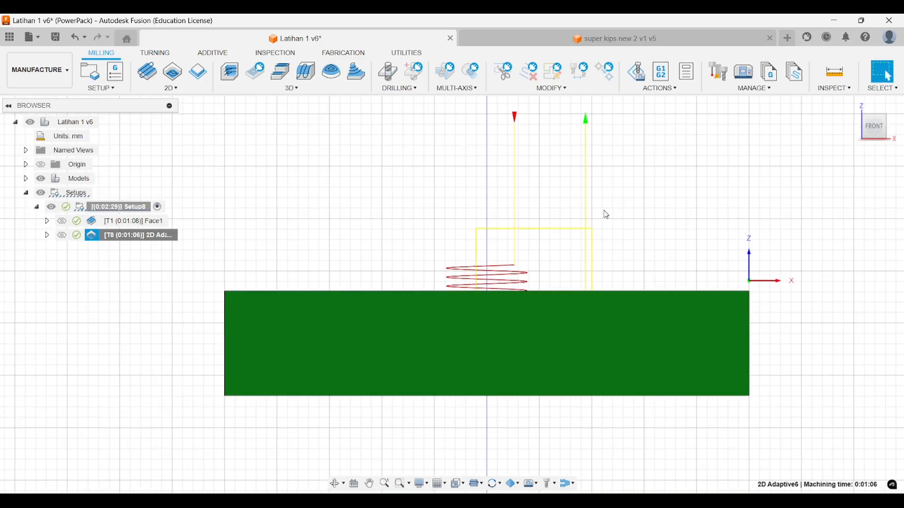
{"action": "scroll", "coordinate": [541, 238], "scroll_direction": "up", "scroll_amount": 2}
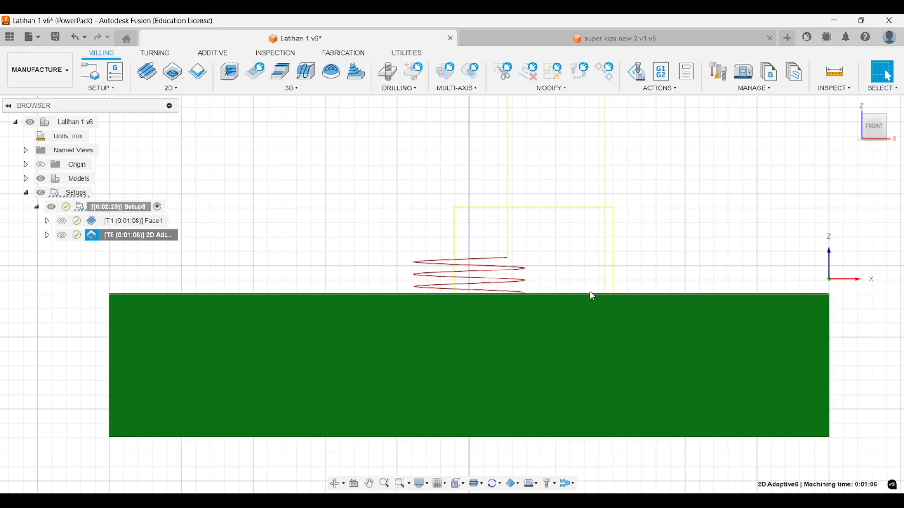
{"action": "mouse_move", "coordinate": [593, 297]}
{"action": "middle_mouse_down"}
{"action": "mouse_move", "coordinate": [580, 290]}
{"action": "mouse_move", "coordinate": [591, 276]}
{"action": "mouse_move", "coordinate": [604, 284]}
{"action": "middle_mouse_up"}
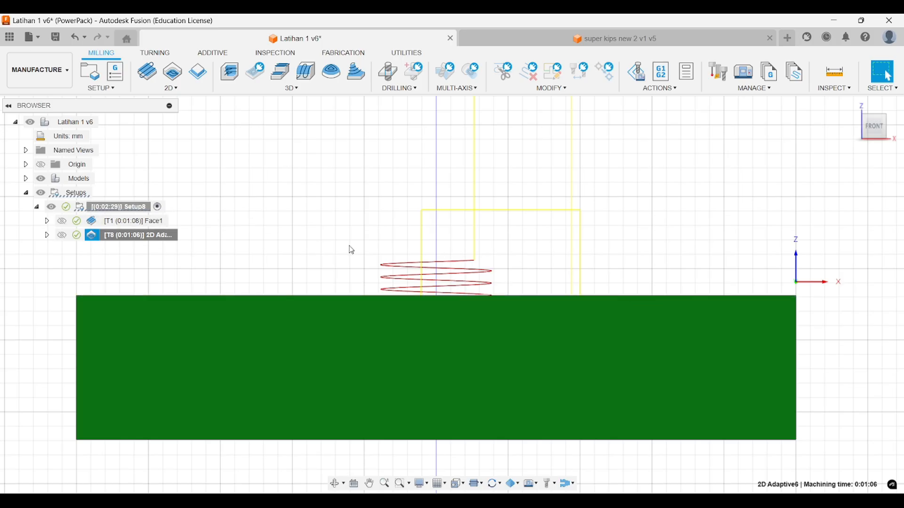
Change the 2D Adaptive operation's Ramp Type to Plunge, regenerate the toolpath and inspect the straight entry into the pocket.
{"action": "right_click", "coordinate": [170, 236]}
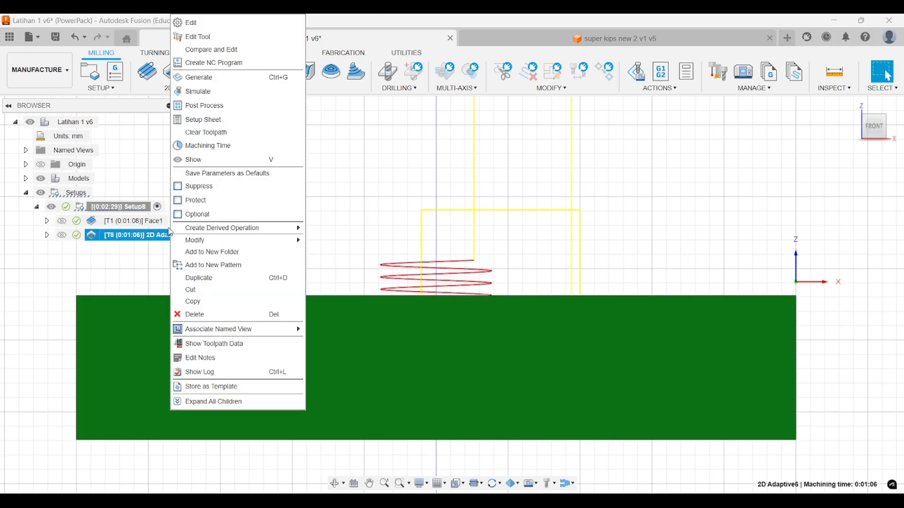
{"action": "left_click", "coordinate": [234, 32]}
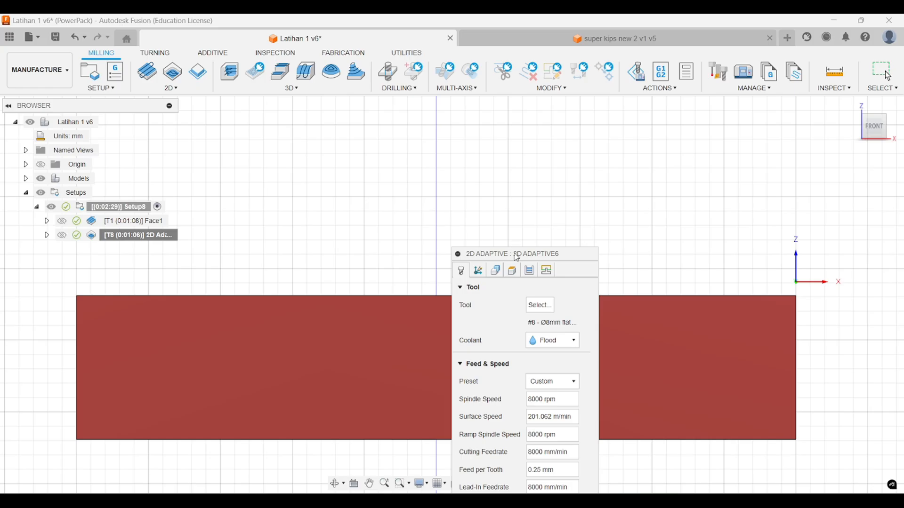
{"action": "left_click_drag", "start_coordinate": [516, 254], "coordinate": [777, 56]}
{"action": "middle_click_drag", "start_coordinate": [647, 178], "coordinate": [567, 189]}
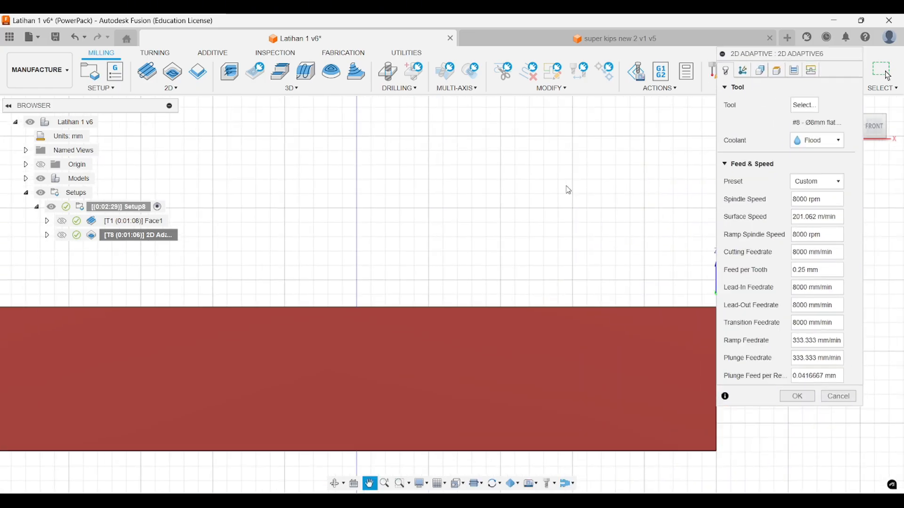
{"action": "left_click", "coordinate": [816, 72]}
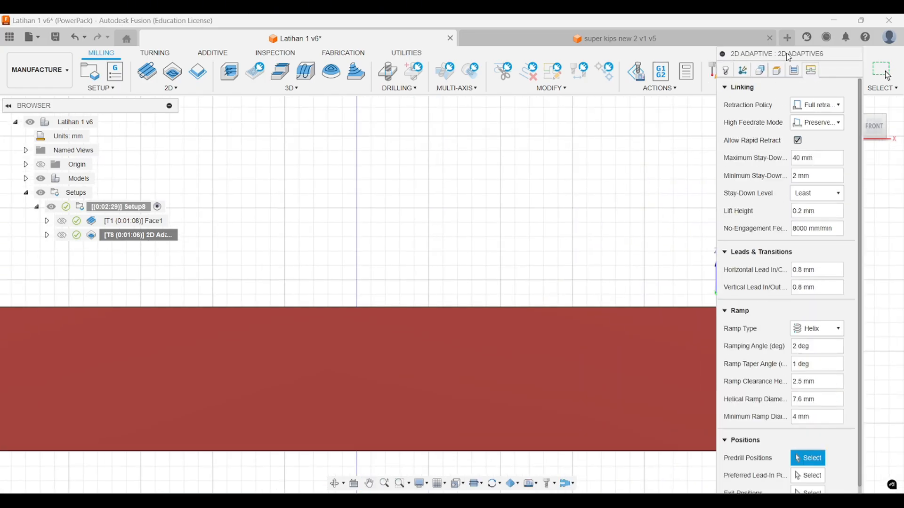
{"action": "left_click_drag", "start_coordinate": [790, 58], "coordinate": [775, 19]}
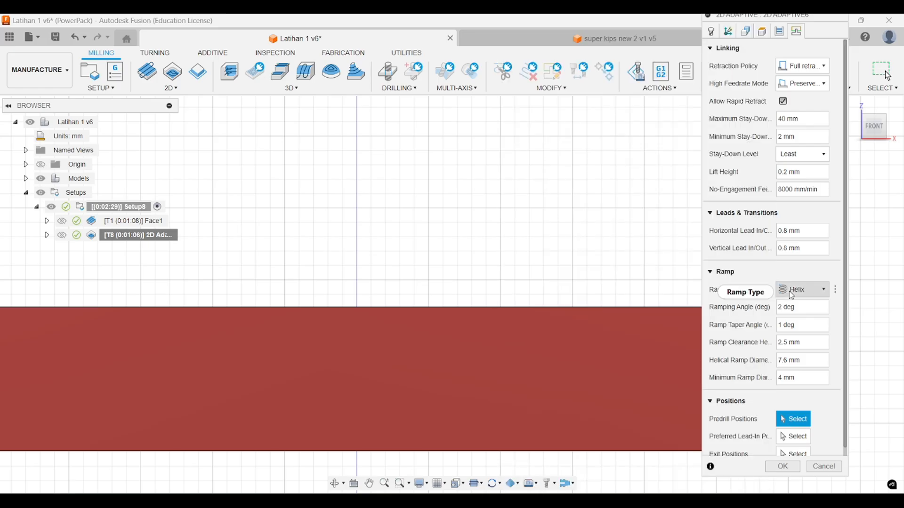
{"action": "mouse_move", "coordinate": [792, 295]}
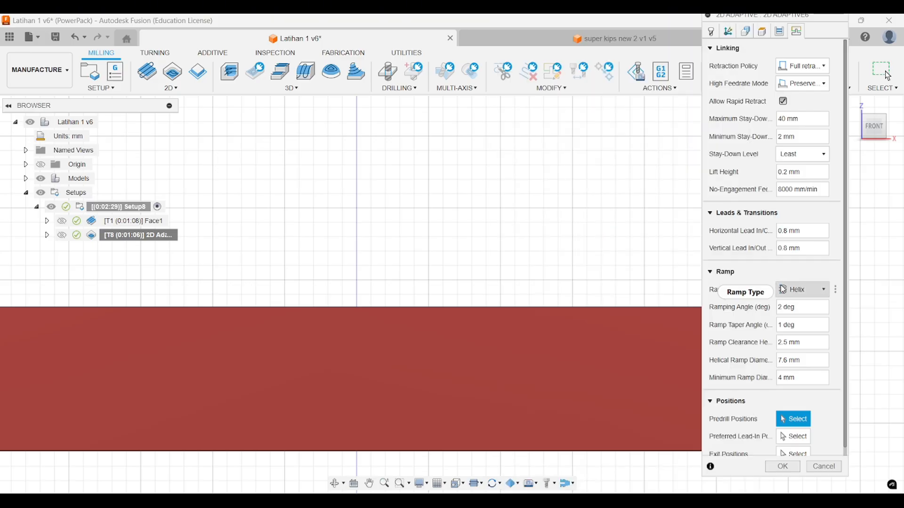
{"action": "left_click", "coordinate": [794, 290]}
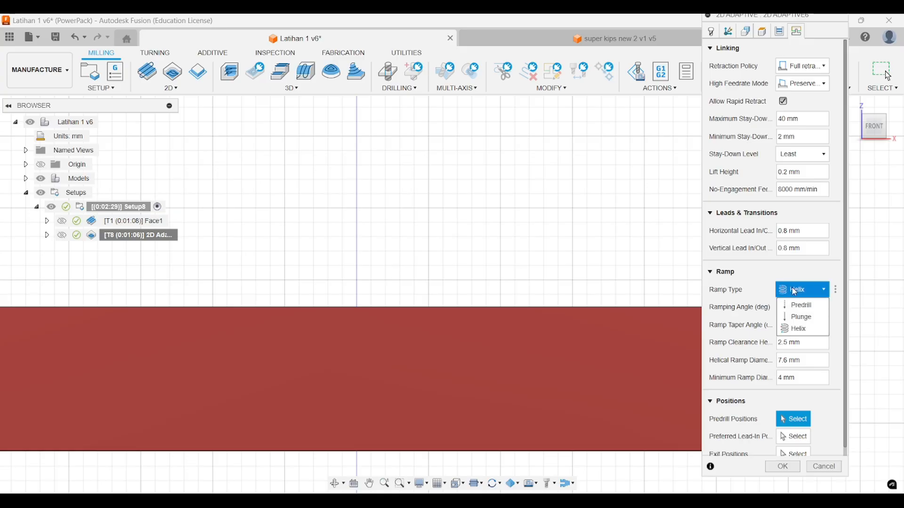
{"action": "left_click", "coordinate": [799, 318]}
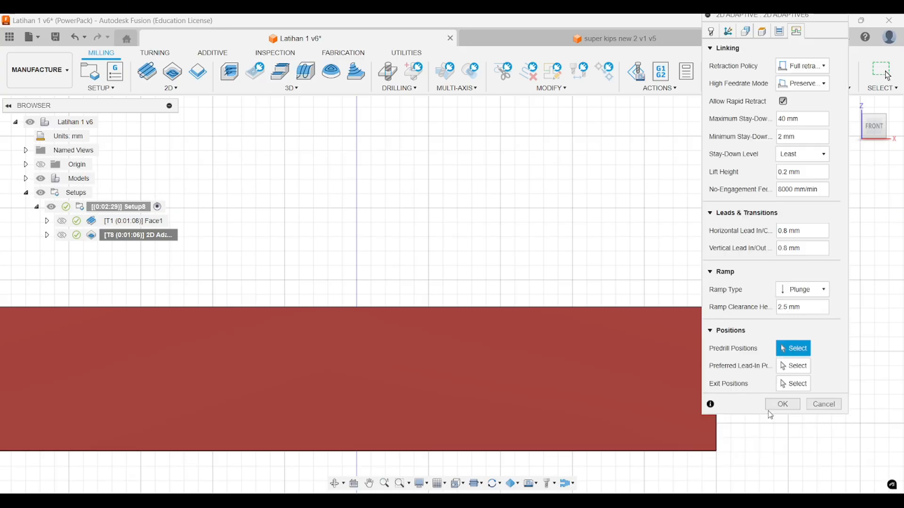
{"action": "left_click", "coordinate": [781, 405]}
{"action": "scroll", "coordinate": [637, 306], "scroll_direction": "down", "scroll_amount": 3}
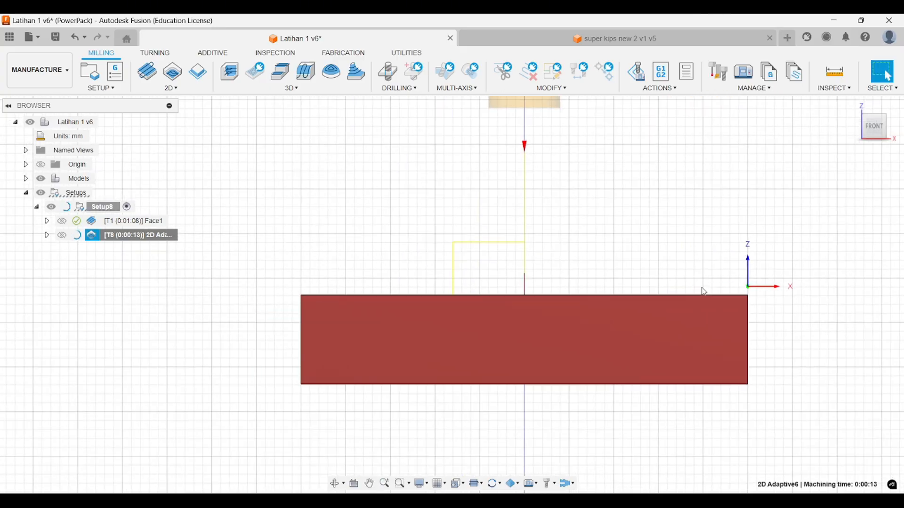
{"action": "middle_click_drag", "start_coordinate": [676, 292], "coordinate": [631, 325], "text": "shift"}
{"action": "middle_click_drag", "start_coordinate": [719, 247], "coordinate": [757, 230], "text": "shift"}
{"action": "scroll", "coordinate": [666, 252], "scroll_direction": "up", "scroll_amount": 3}
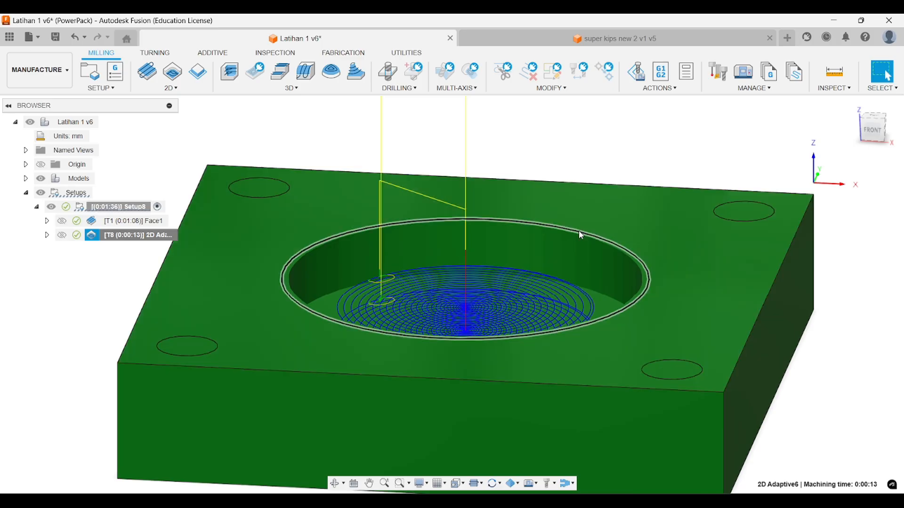
Reopen the 2D Adaptive operation and set its Ramp Type back to Helix in the linking settings.
{"action": "right_click", "coordinate": [157, 234]}
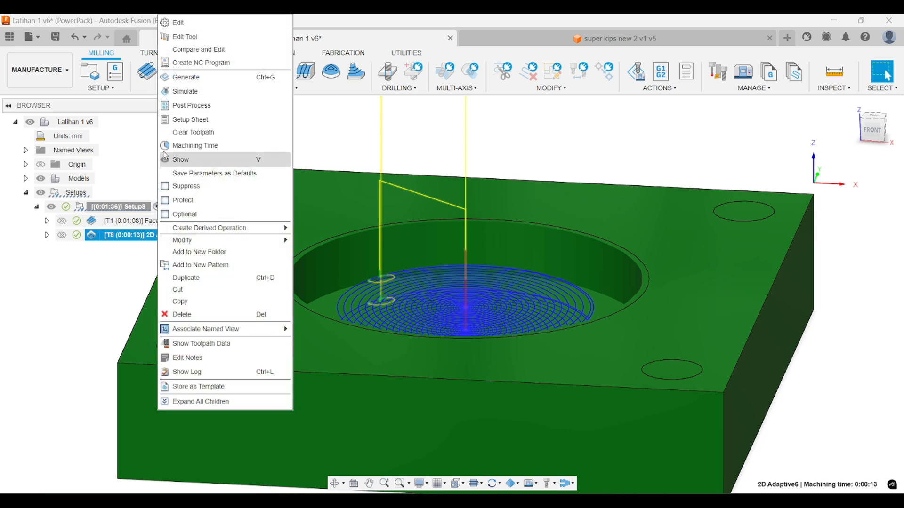
{"action": "left_click", "coordinate": [174, 24]}
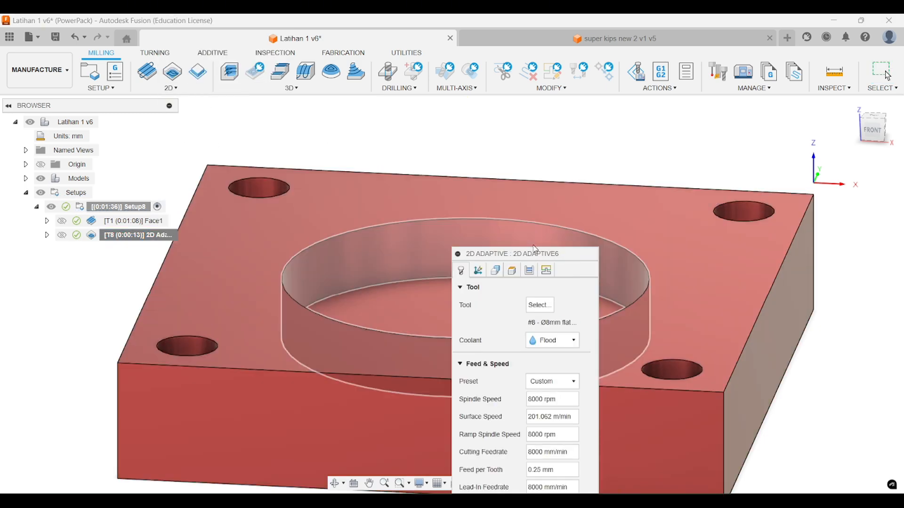
{"action": "mouse_move", "coordinate": [540, 254]}
{"action": "left_mouse_down"}
{"action": "mouse_move", "coordinate": [603, 213]}
{"action": "mouse_move", "coordinate": [775, 55]}
{"action": "left_mouse_up"}
{"action": "left_click", "coordinate": [791, 65]}
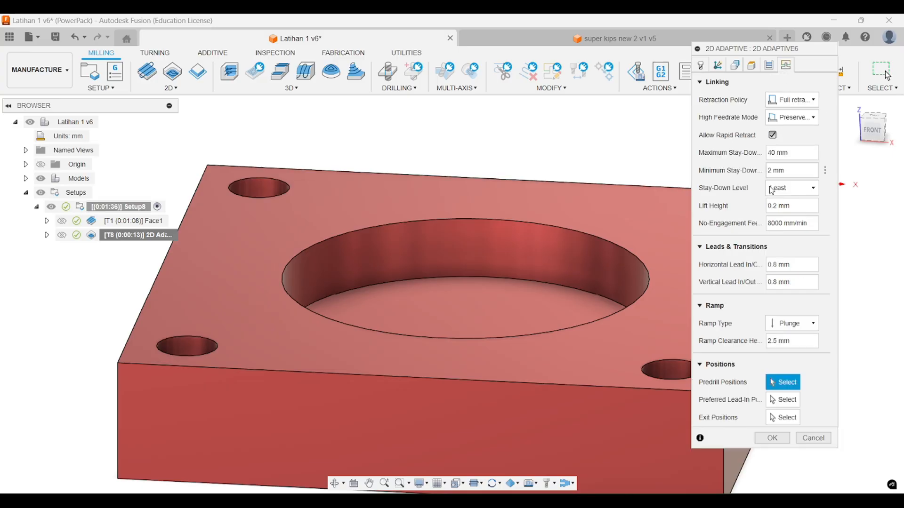
{"action": "left_click", "coordinate": [792, 323]}
{"action": "left_click", "coordinate": [784, 362]}
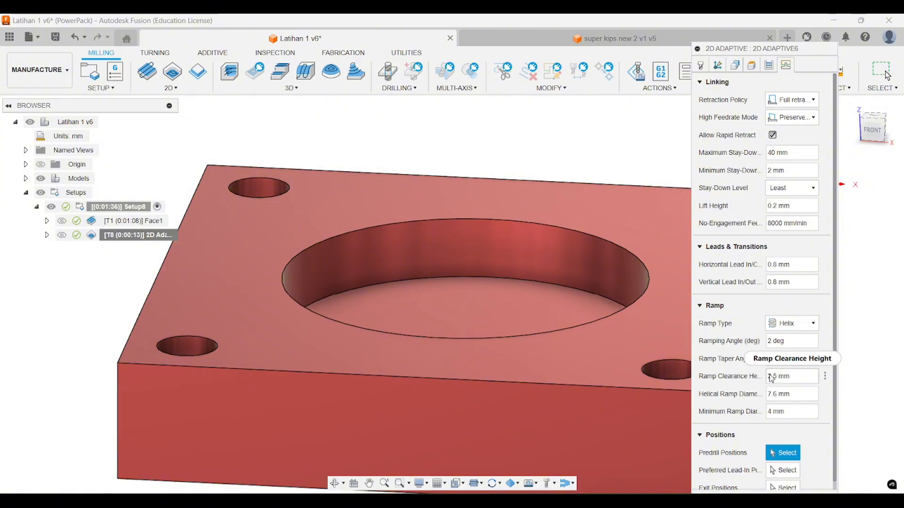
Set the Ramp Clearance Height to 0.5 mm and regenerate the 2D Adaptive toolpath.
{"action": "mouse_move", "coordinate": [778, 380]}
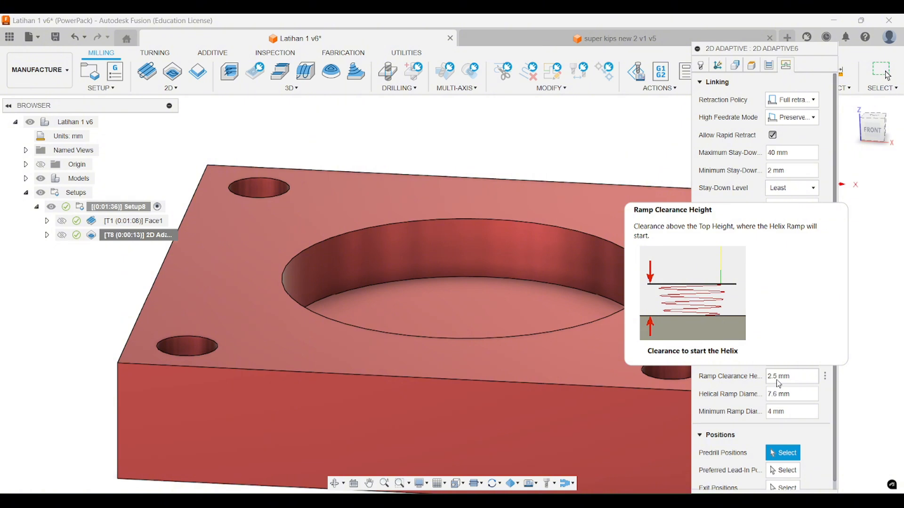
{"action": "left_click", "coordinate": [873, 131]}
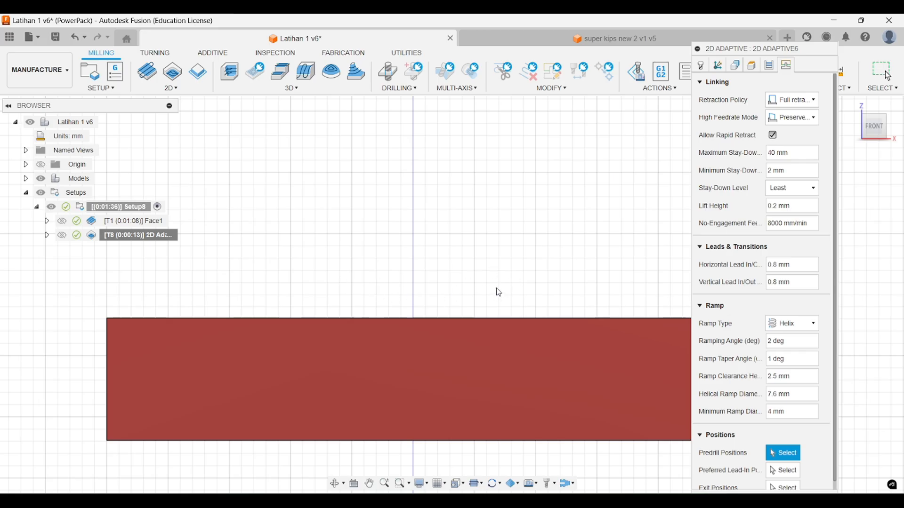
{"action": "double_click", "coordinate": [775, 377]}
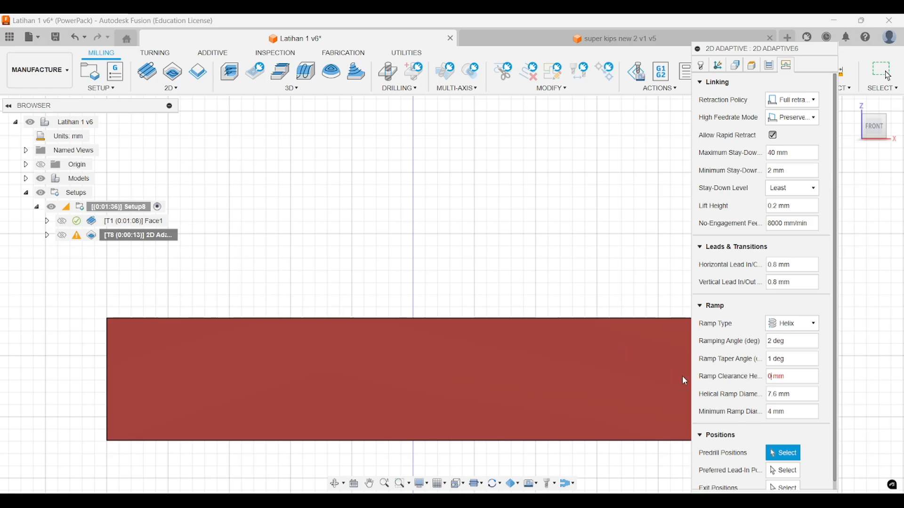
{"action": "left_click_drag", "start_coordinate": [758, 51], "coordinate": [759, 13]}
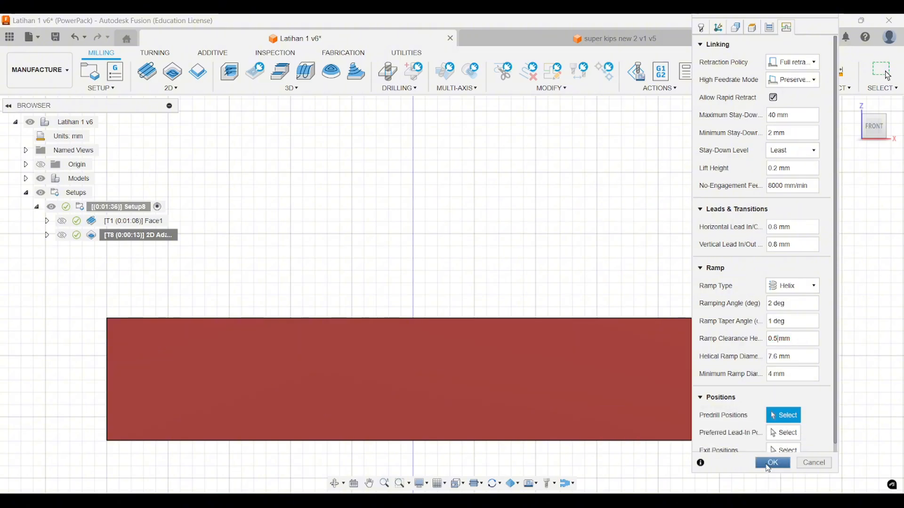
{"action": "left_click", "coordinate": [770, 464]}
Examine the helical ramp's start height above the stock and the moves between depth levels, from the front and at an angle.
{"action": "scroll", "coordinate": [425, 320], "scroll_direction": "up", "scroll_amount": 2}
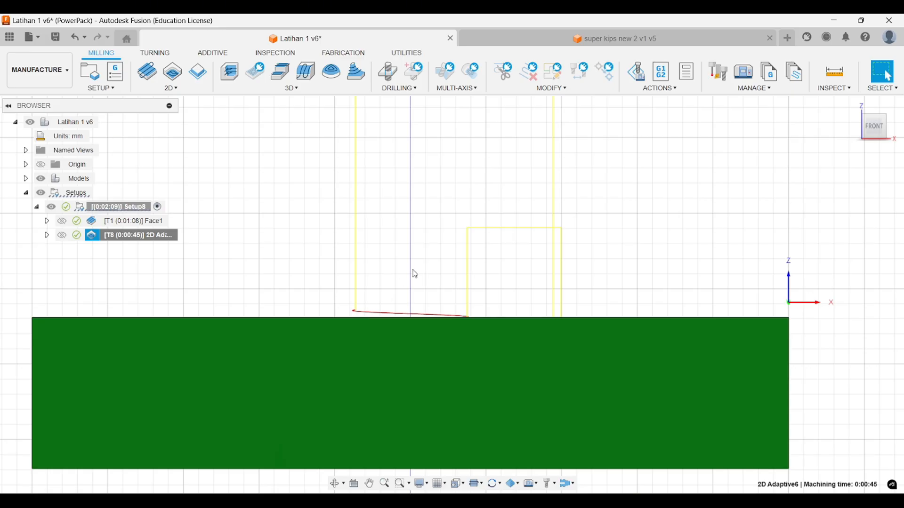
{"action": "middle_click_drag", "start_coordinate": [401, 277], "coordinate": [414, 275]}
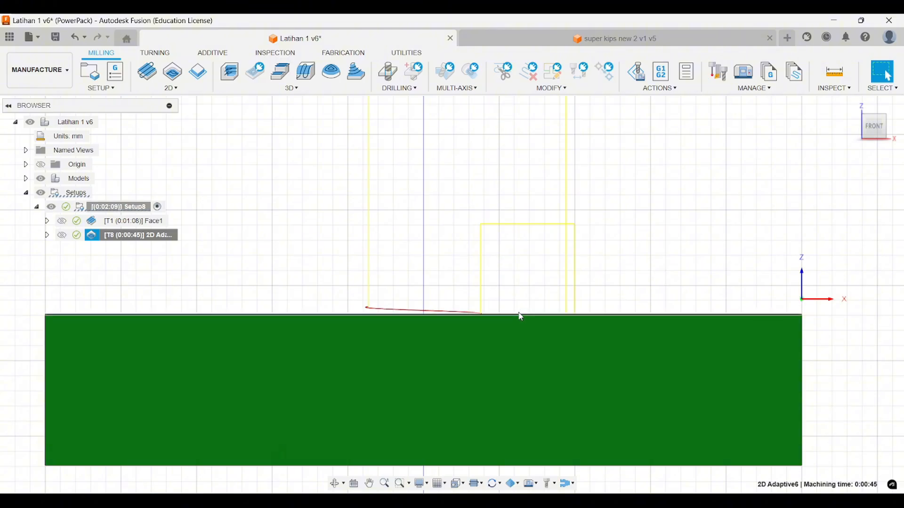
{"action": "scroll", "coordinate": [510, 304], "scroll_direction": "down", "scroll_amount": 2}
{"action": "middle_click_drag", "start_coordinate": [510, 304], "coordinate": [490, 330], "text": "shift"}
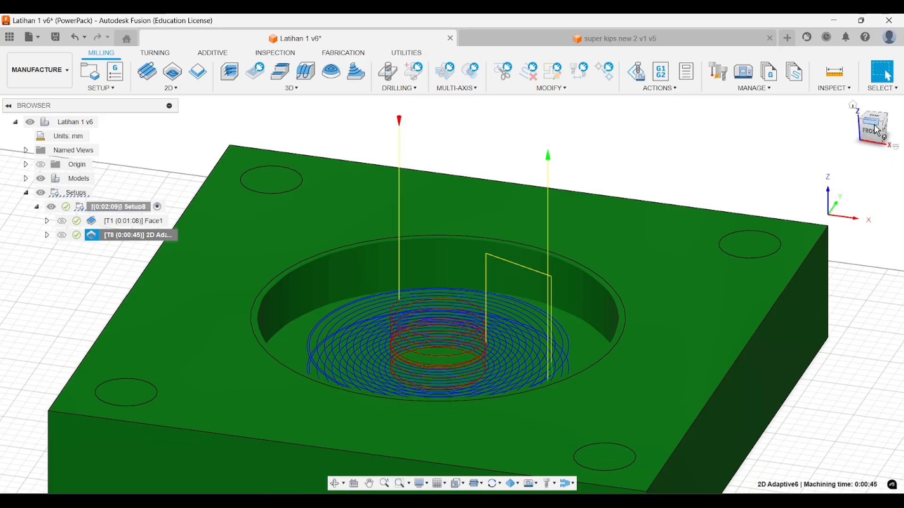
{"action": "left_click", "coordinate": [872, 136]}
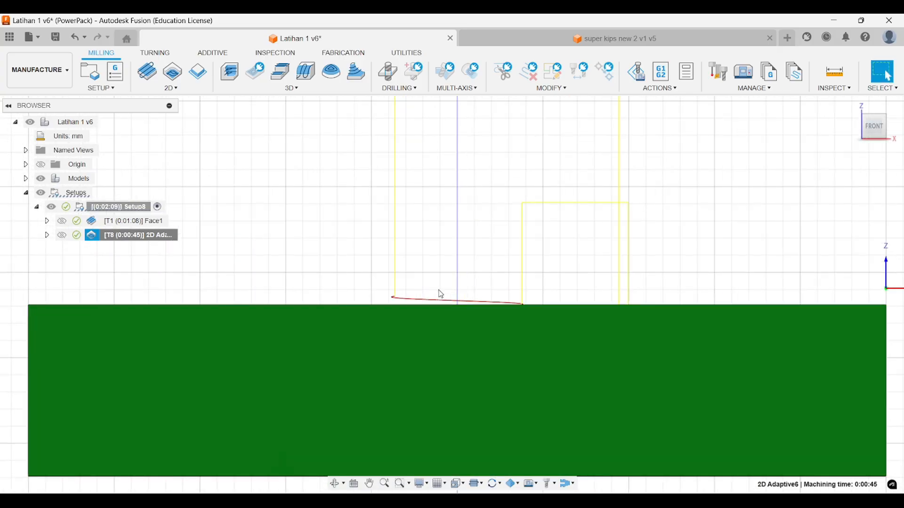
{"action": "middle_click_drag", "start_coordinate": [440, 295], "coordinate": [428, 289]}
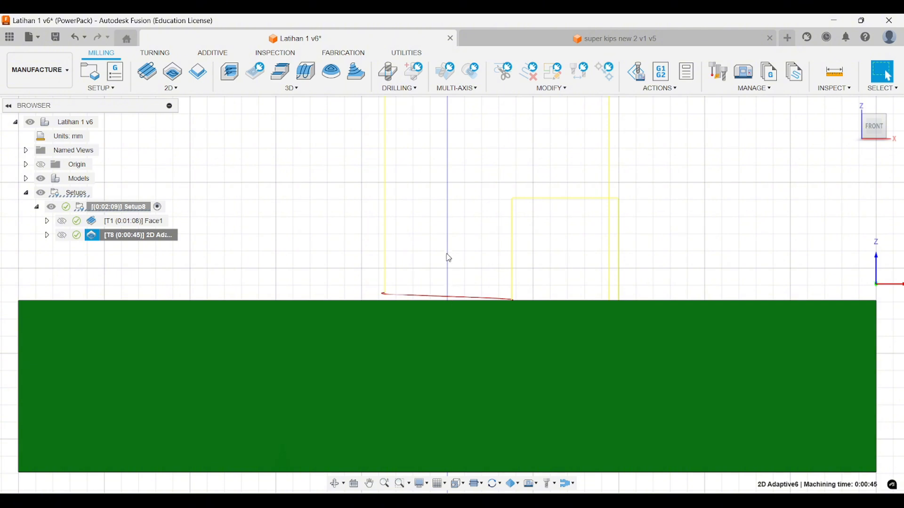
{"action": "scroll", "coordinate": [445, 276], "scroll_direction": "down", "scroll_amount": 2}
{"action": "middle_click_drag", "start_coordinate": [445, 276], "coordinate": [419, 313], "text": "shift"}
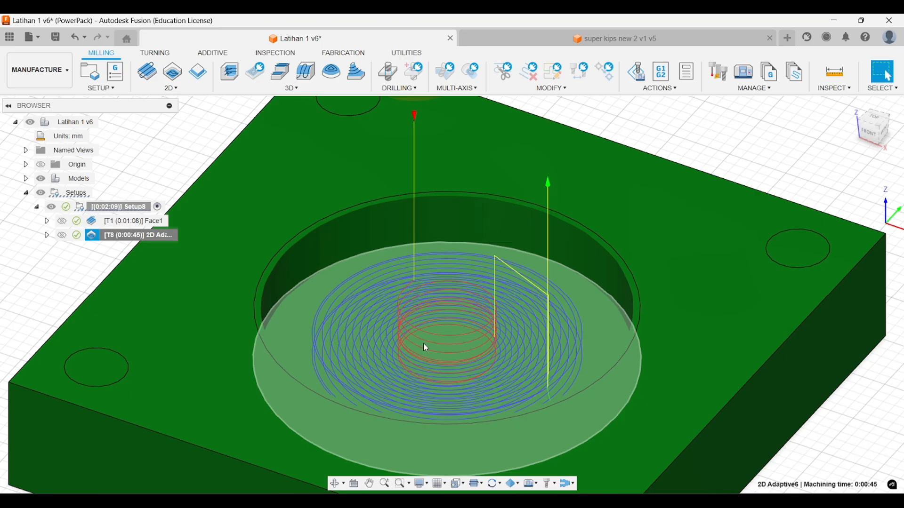
{"action": "scroll", "coordinate": [424, 344], "scroll_direction": "down", "scroll_amount": 1}
{"action": "middle_click_drag", "start_coordinate": [424, 344], "coordinate": [417, 304]}
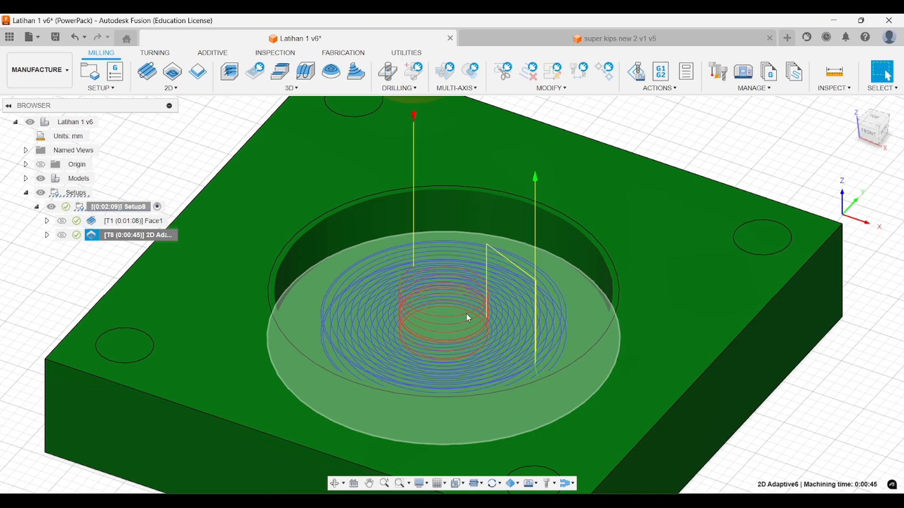
{"action": "scroll", "coordinate": [504, 297], "scroll_direction": "down", "scroll_amount": 3}
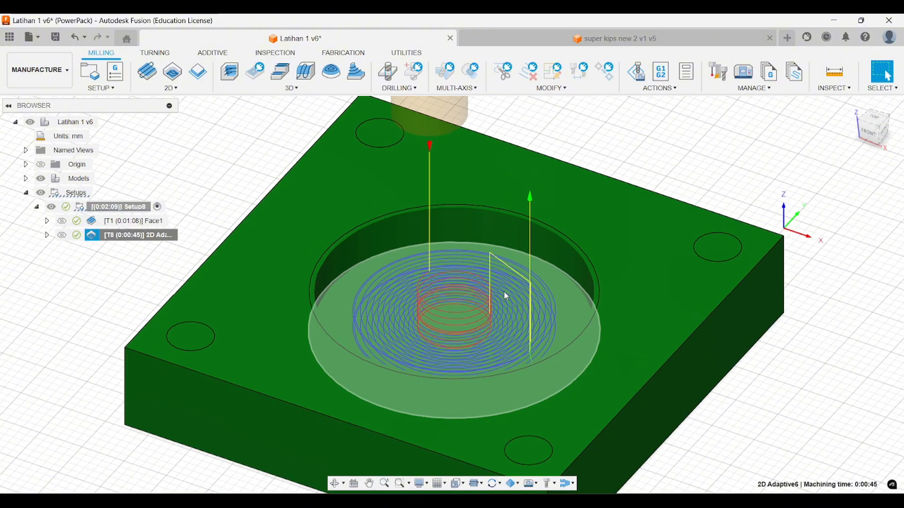
Simulate the 2D Adaptive operation and pause it at the start of the helical entry to check the tool against the stock.
{"action": "left_click", "coordinate": [639, 73]}
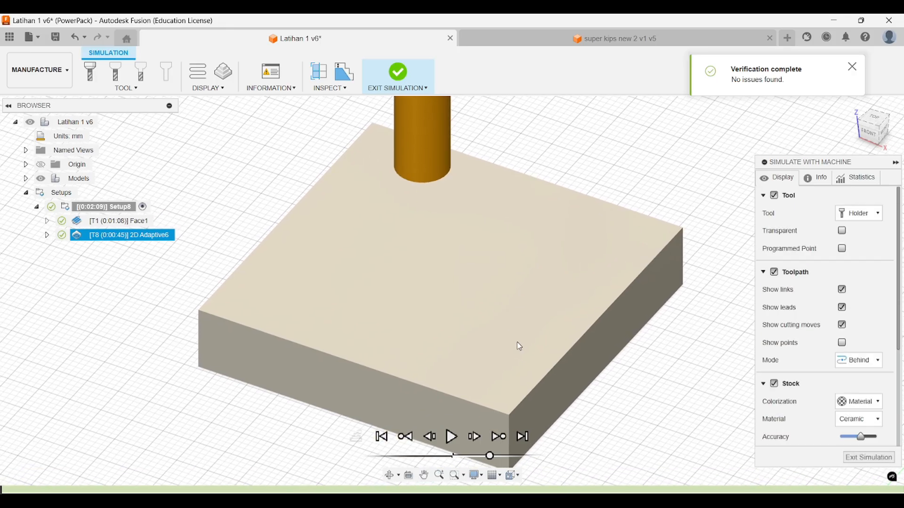
{"action": "left_click", "coordinate": [480, 457]}
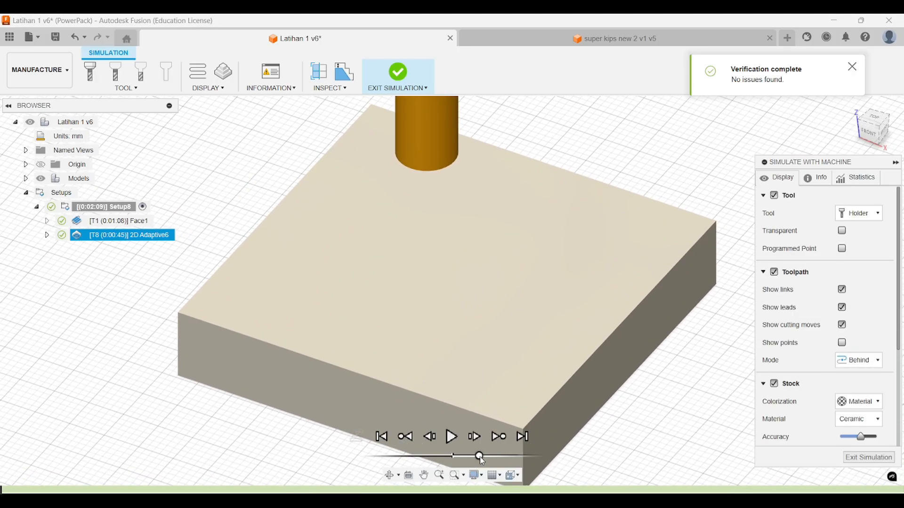
{"action": "left_click", "coordinate": [451, 437]}
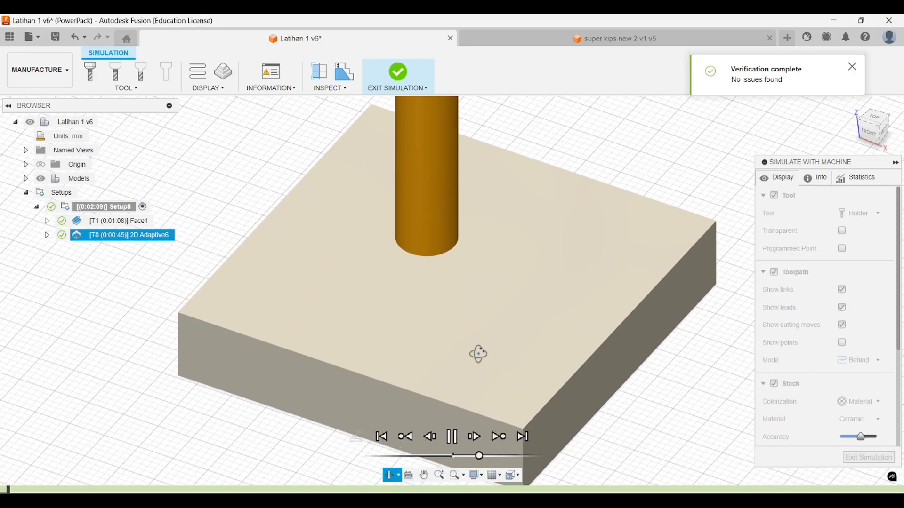
{"action": "left_click", "coordinate": [453, 438]}
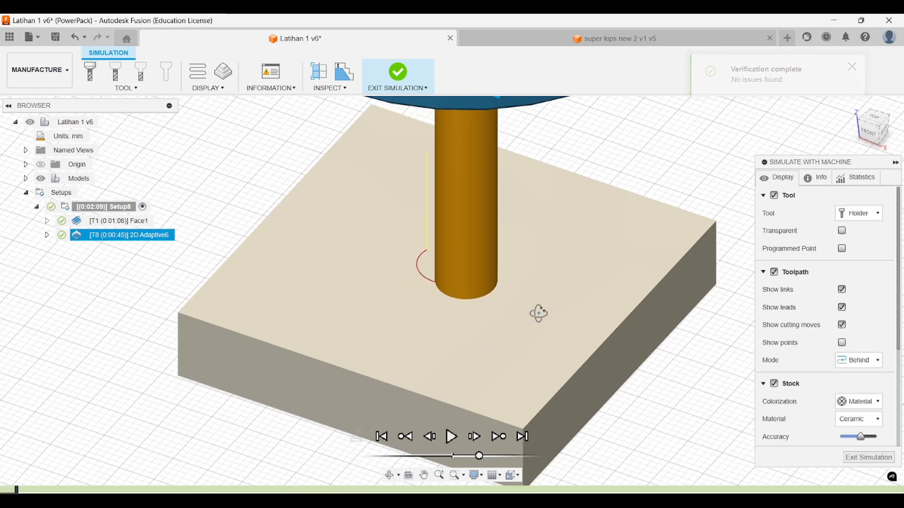
{"action": "left_click_drag", "start_coordinate": [539, 313], "coordinate": [567, 287]}
{"action": "middle_click_drag", "start_coordinate": [567, 287], "coordinate": [565, 292], "text": "shift"}
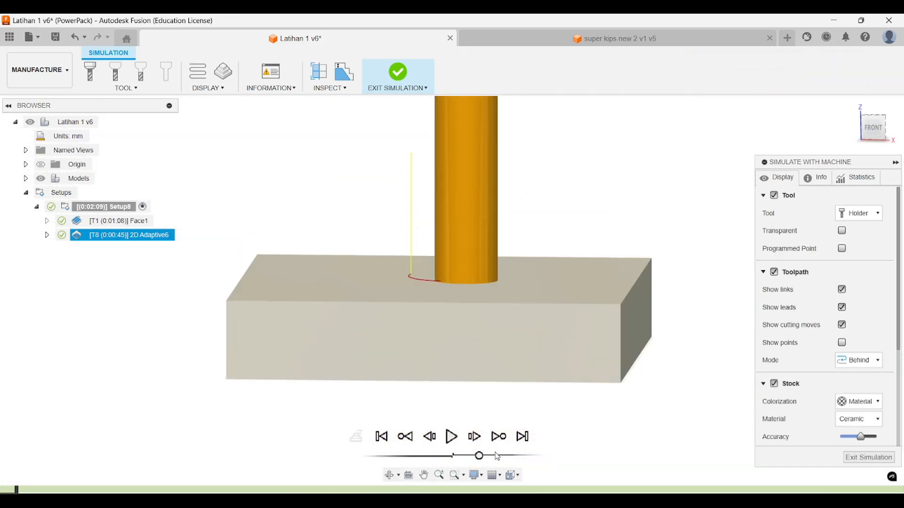
Resume the simulation at a reduced speed to watch the helical entry, and gradually speed it up through the first depth level.
{"action": "left_click_drag", "start_coordinate": [478, 457], "coordinate": [474, 457]}
{"action": "middle_click_drag", "start_coordinate": [578, 282], "coordinate": [527, 323], "text": "shift"}
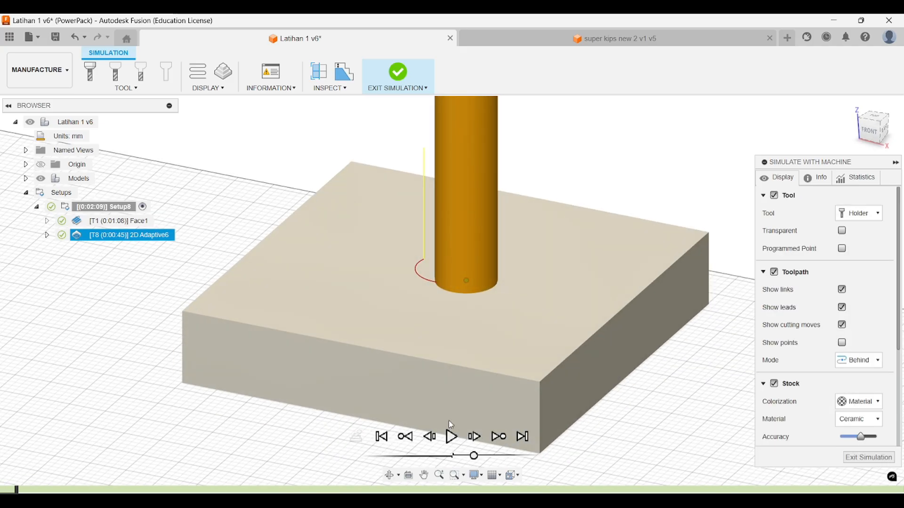
{"action": "left_click", "coordinate": [452, 437]}
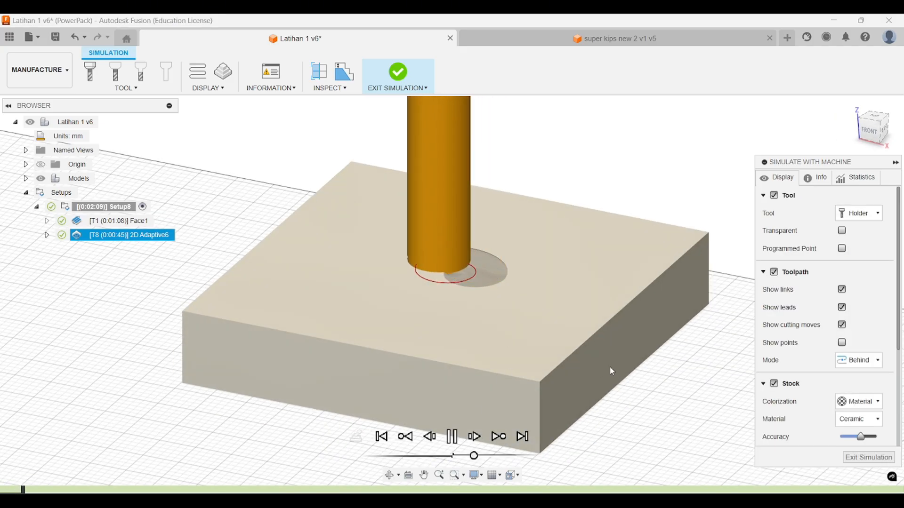
{"action": "scroll", "coordinate": [613, 372], "scroll_direction": "down", "scroll_amount": 3}
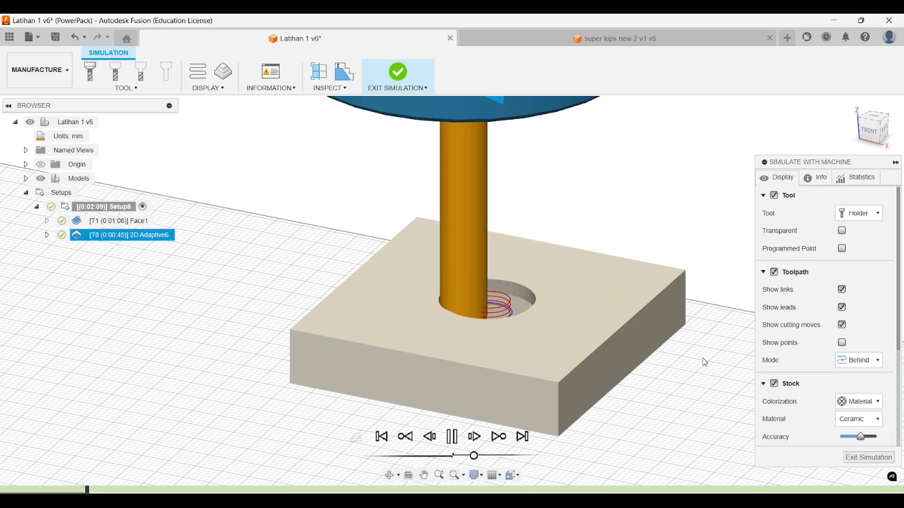
{"action": "middle_click_drag", "start_coordinate": [667, 302], "coordinate": [620, 301], "text": "shift"}
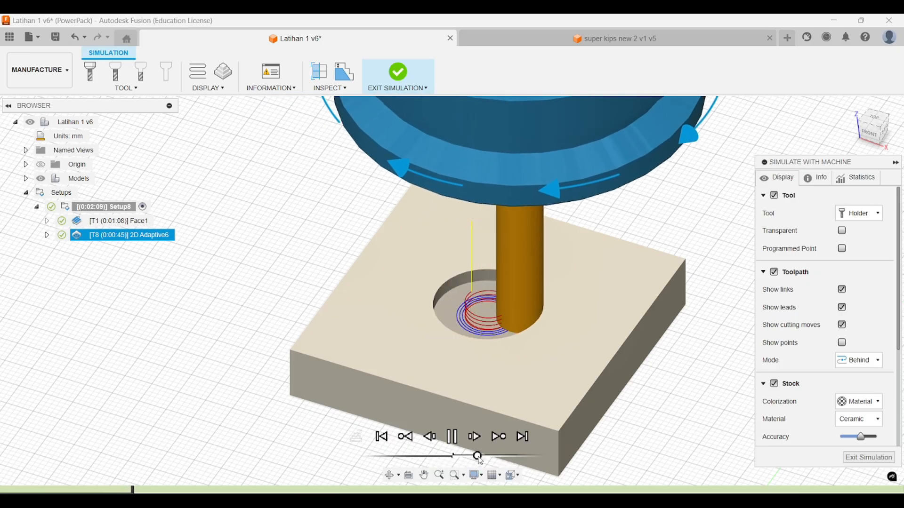
{"action": "left_click_drag", "start_coordinate": [480, 460], "coordinate": [484, 461]}
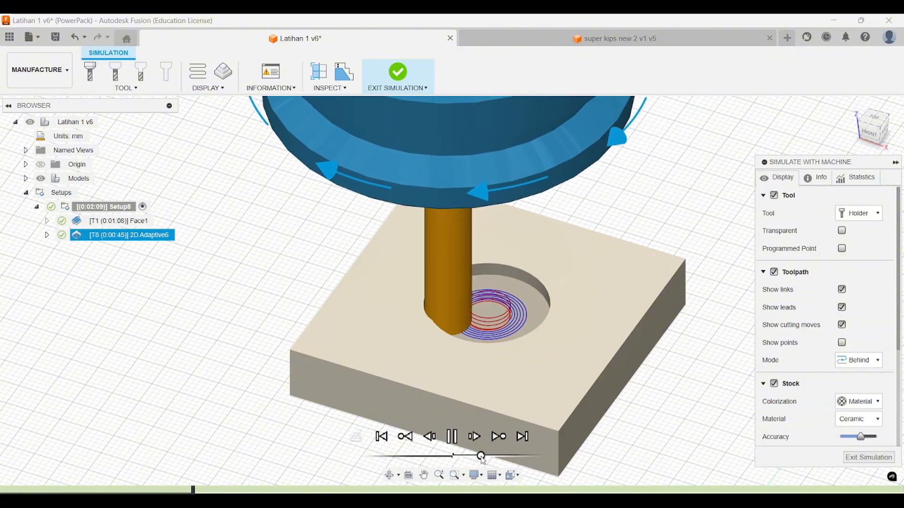
{"action": "left_click_drag", "start_coordinate": [481, 458], "coordinate": [482, 458]}
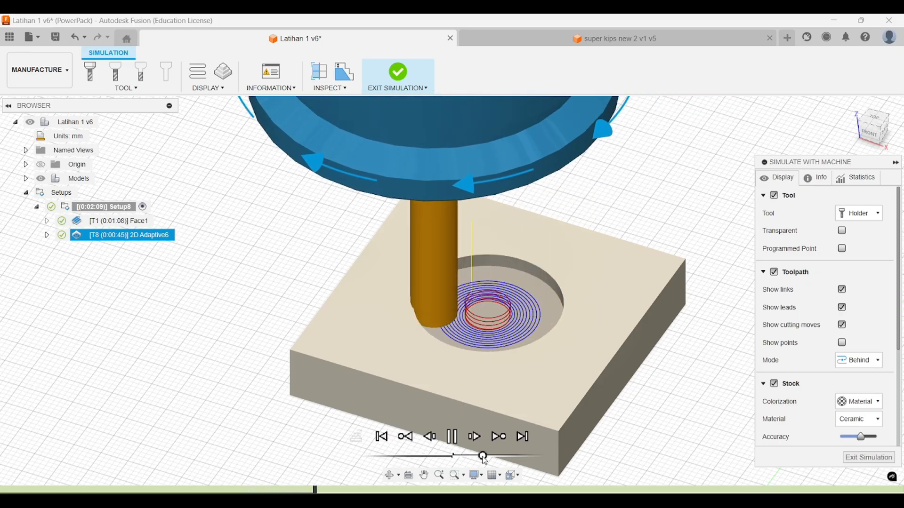
{"action": "left_click_drag", "start_coordinate": [482, 457], "coordinate": [485, 457]}
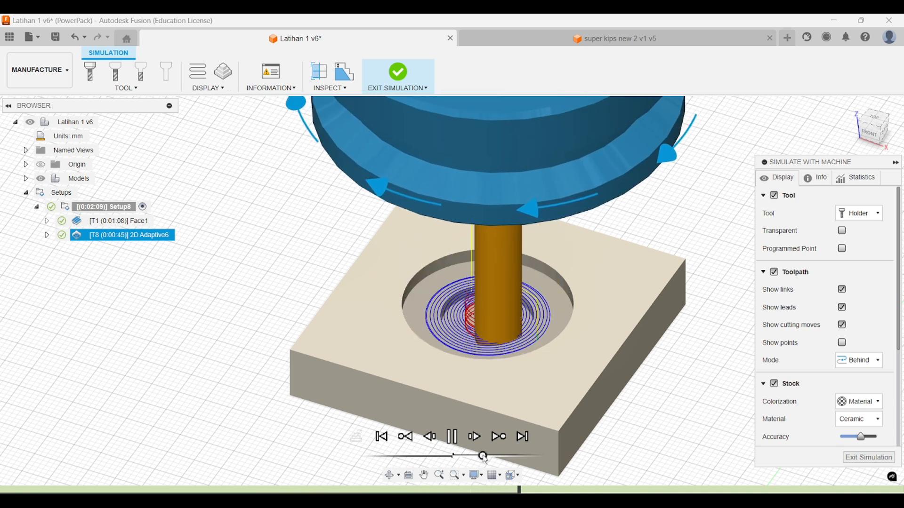
Rewind the simulation to the last passes of the first depth level and replay the transition to the second level more slowly.
{"action": "left_click", "coordinate": [312, 490]}
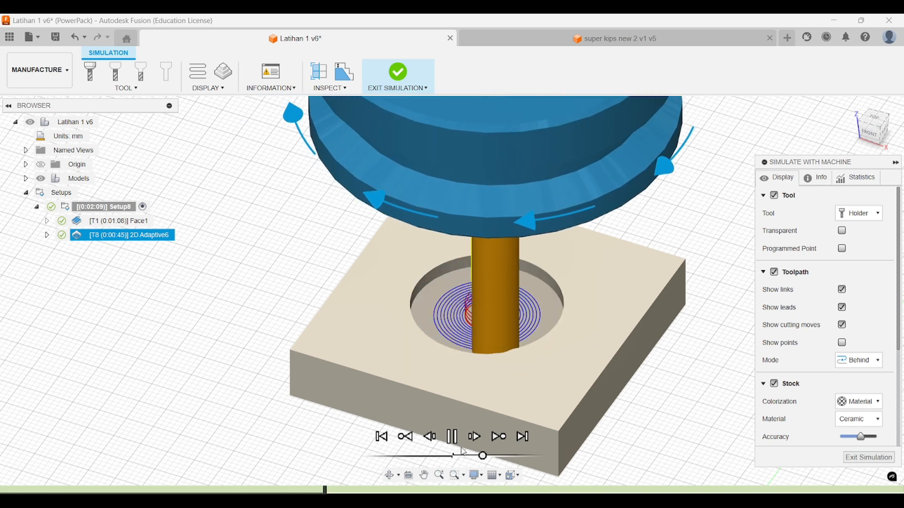
{"action": "left_click", "coordinate": [454, 439]}
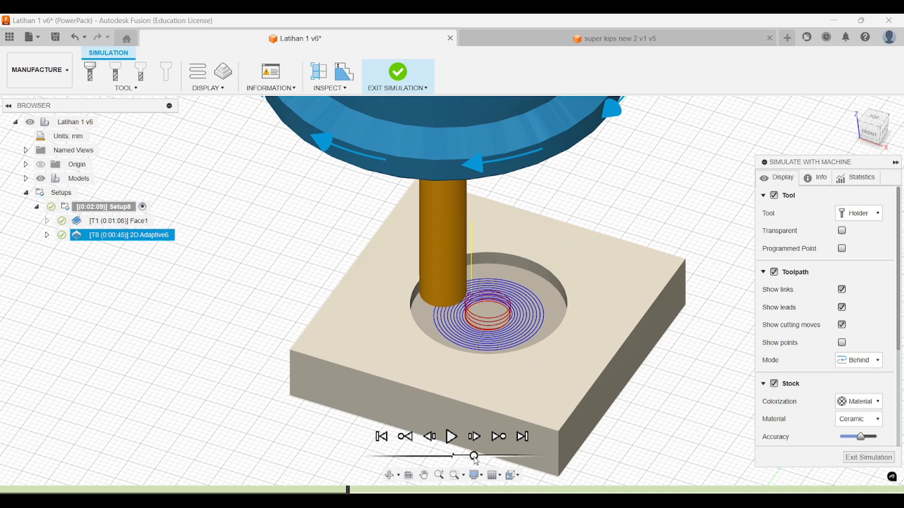
{"action": "left_click", "coordinate": [452, 437]}
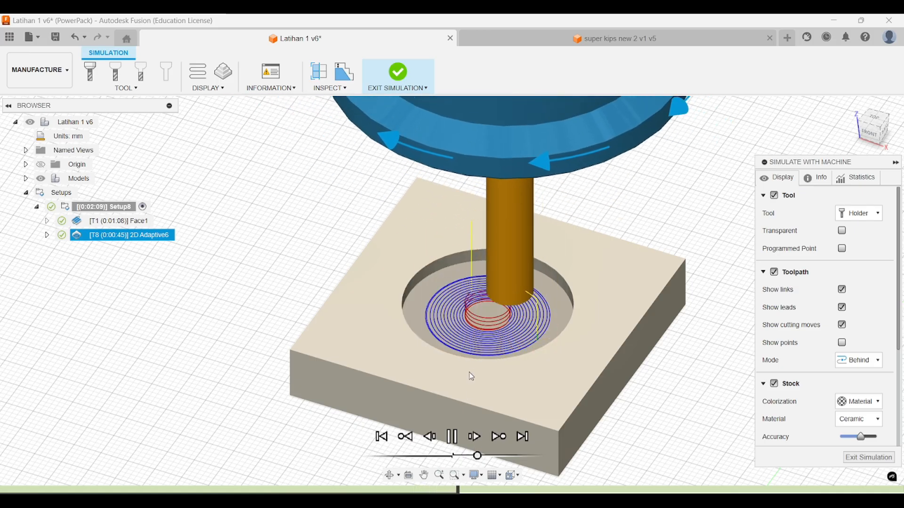
{"action": "middle_click_drag", "start_coordinate": [472, 377], "coordinate": [533, 363], "text": "shift"}
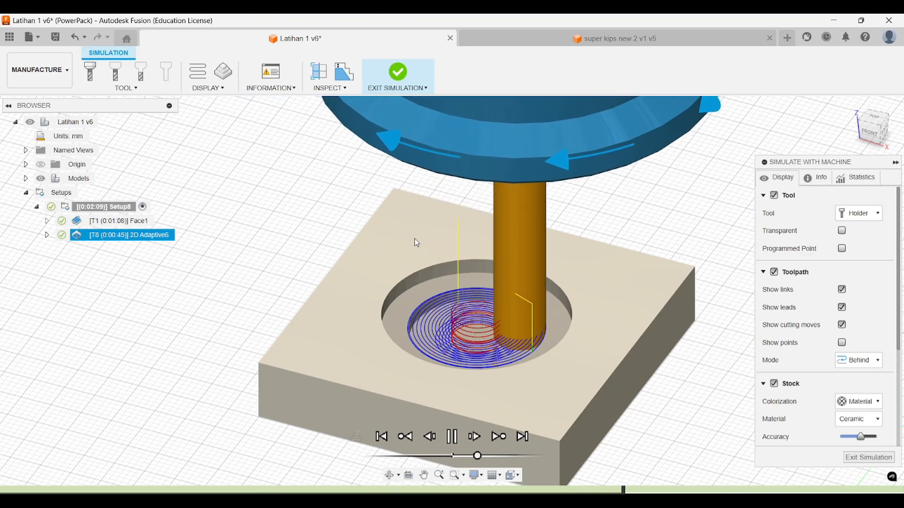
Speed up the simulation through the remaining second-level passes, check the cleared pocket and exit the simulation.
{"action": "left_click_drag", "start_coordinate": [481, 460], "coordinate": [486, 460]}
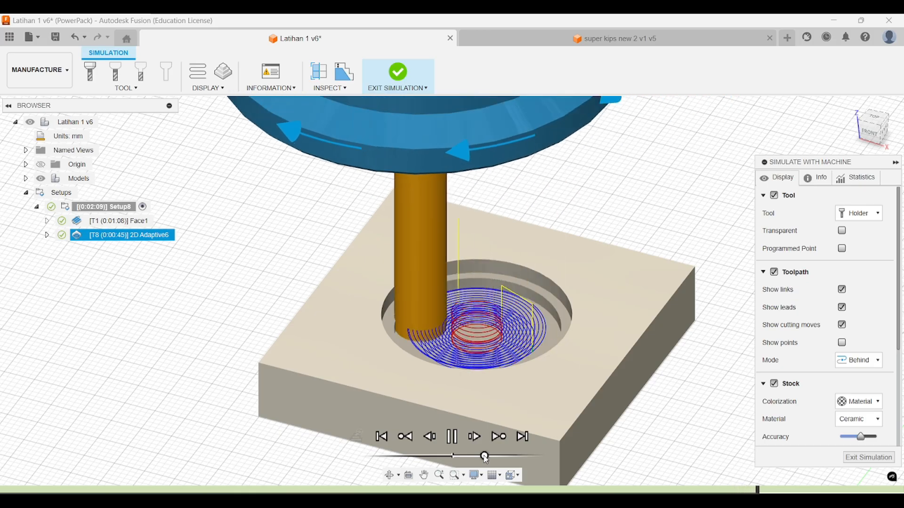
{"action": "left_click_drag", "start_coordinate": [484, 456], "coordinate": [486, 456]}
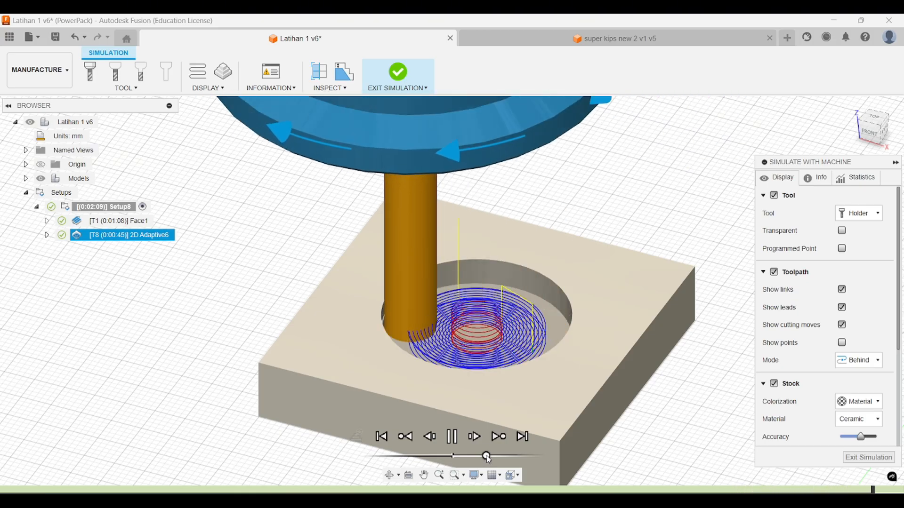
{"action": "middle_click_drag", "start_coordinate": [527, 330], "coordinate": [550, 330]}
{"action": "scroll", "coordinate": [513, 302], "scroll_direction": "down", "scroll_amount": 3}
{"action": "left_click", "coordinate": [869, 458]}
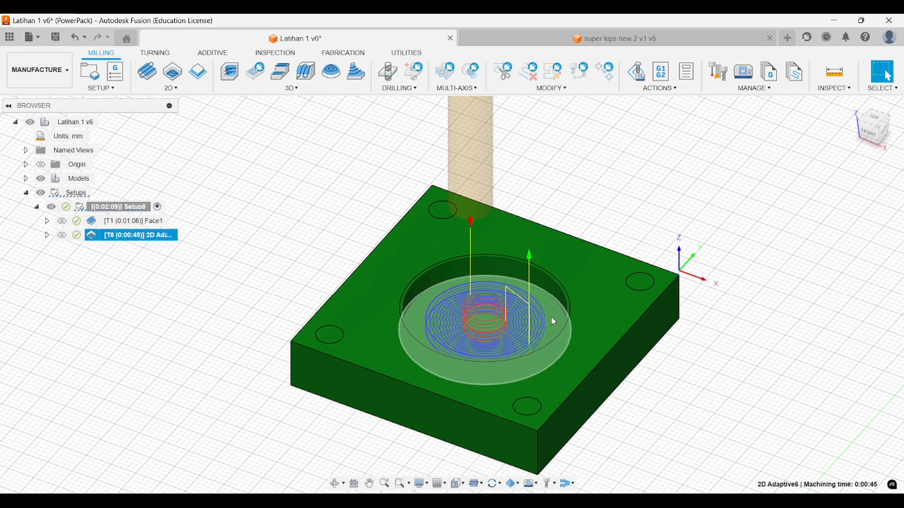
{"action": "left_click", "coordinate": [171, 88]}
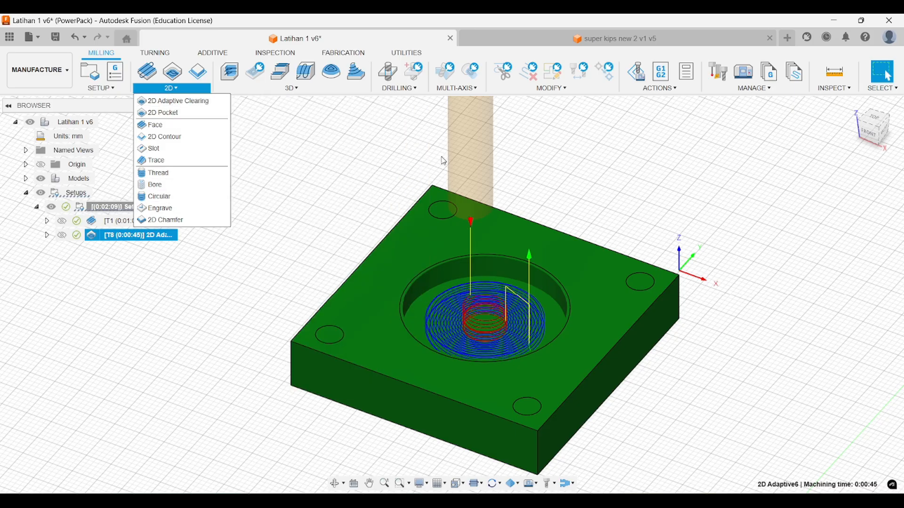
{"action": "left_click", "coordinate": [425, 166]}
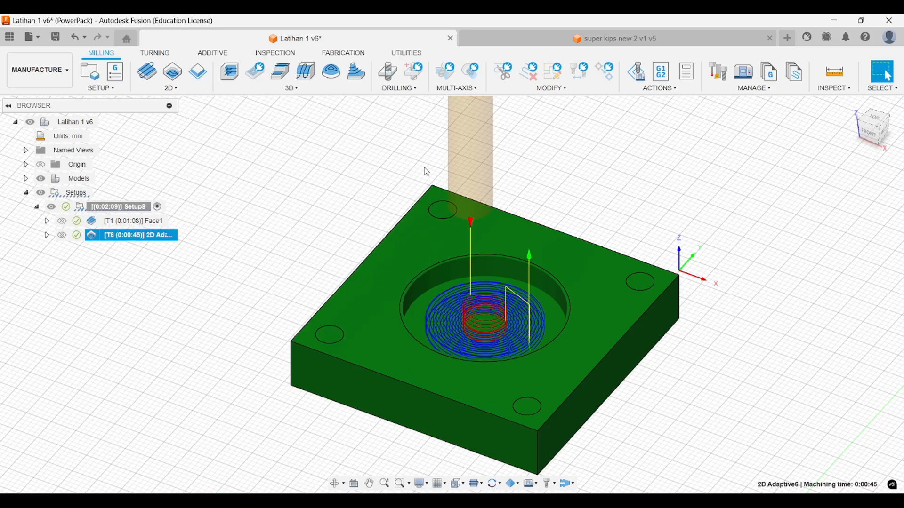
{"action": "left_click", "coordinate": [423, 170]}
{"action": "left_click", "coordinate": [150, 245]}
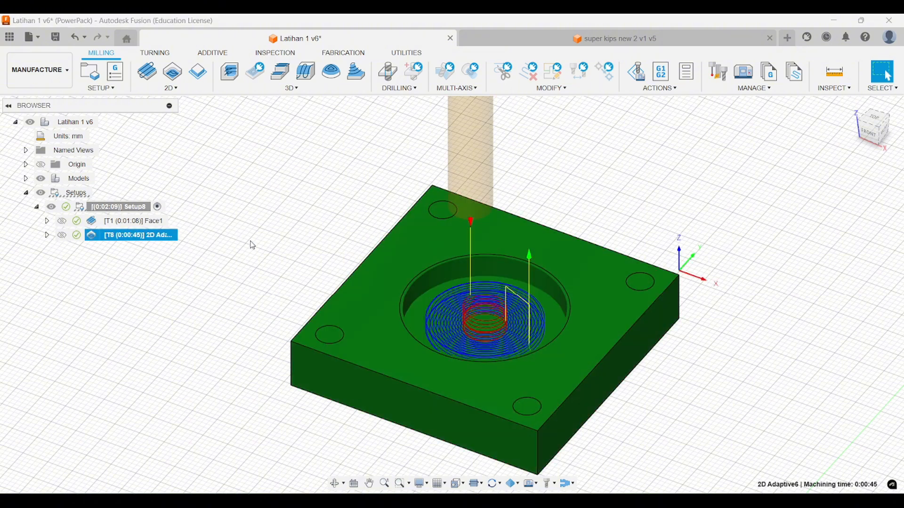
{"action": "middle_click_drag", "start_coordinate": [283, 245], "coordinate": [282, 219]}
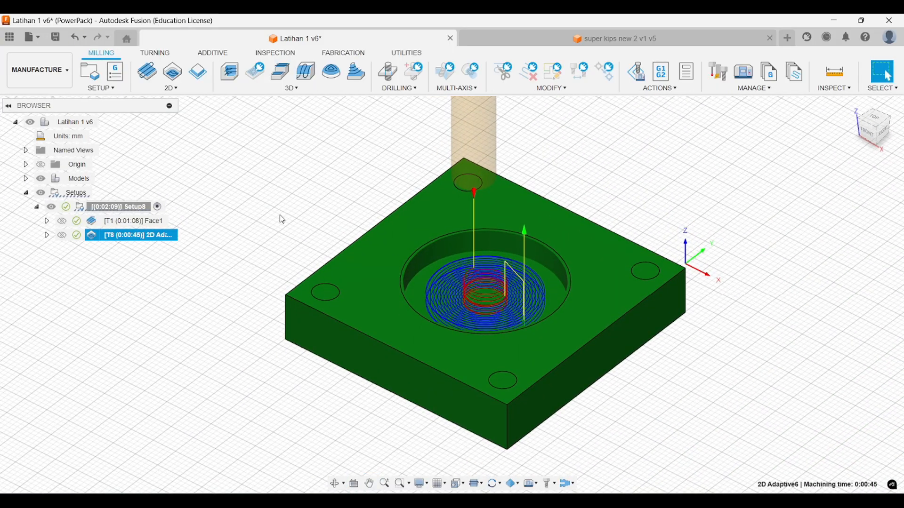
{"action": "middle_click_drag", "start_coordinate": [280, 215], "coordinate": [258, 204]}
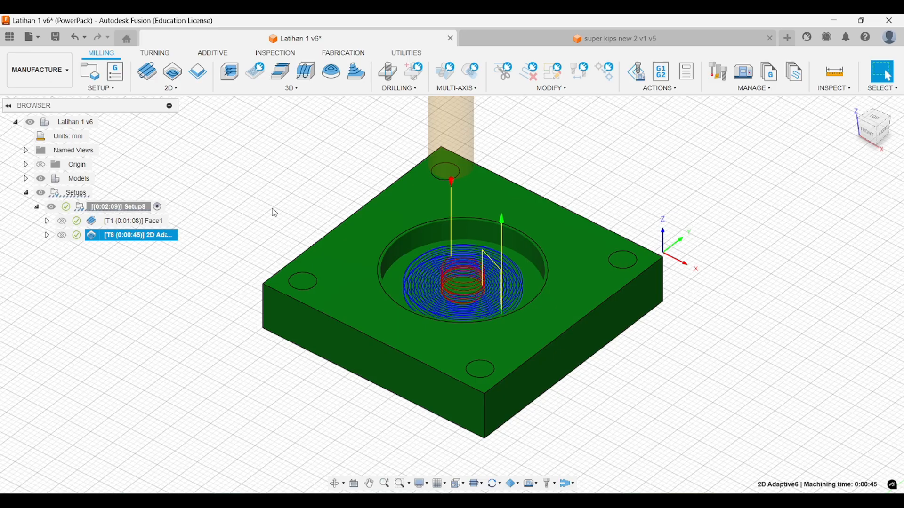
{"action": "middle_click_drag", "start_coordinate": [275, 213], "coordinate": [285, 230], "text": "shift"}
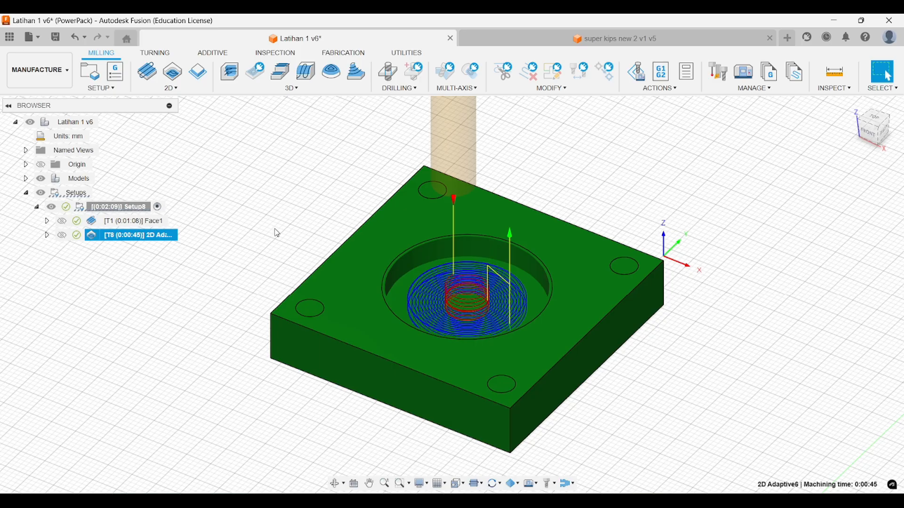
{"action": "middle_click_drag", "start_coordinate": [308, 219], "coordinate": [301, 214]}
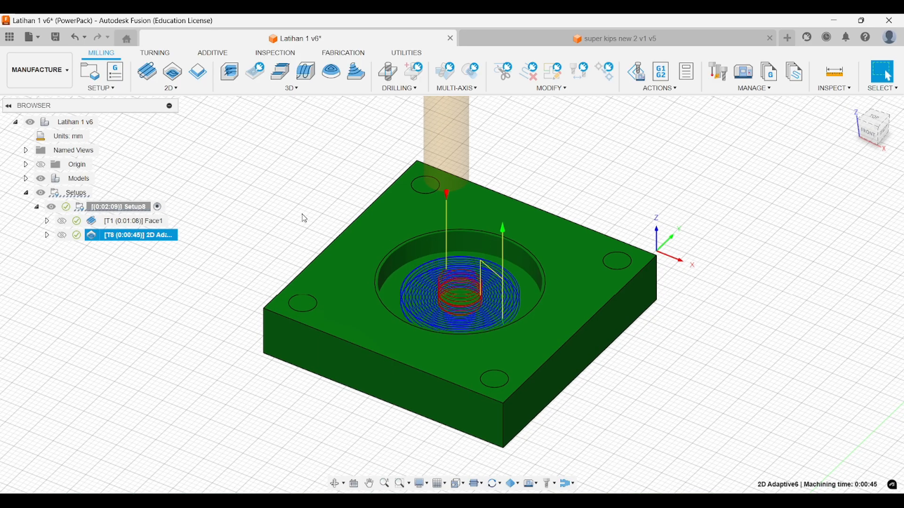